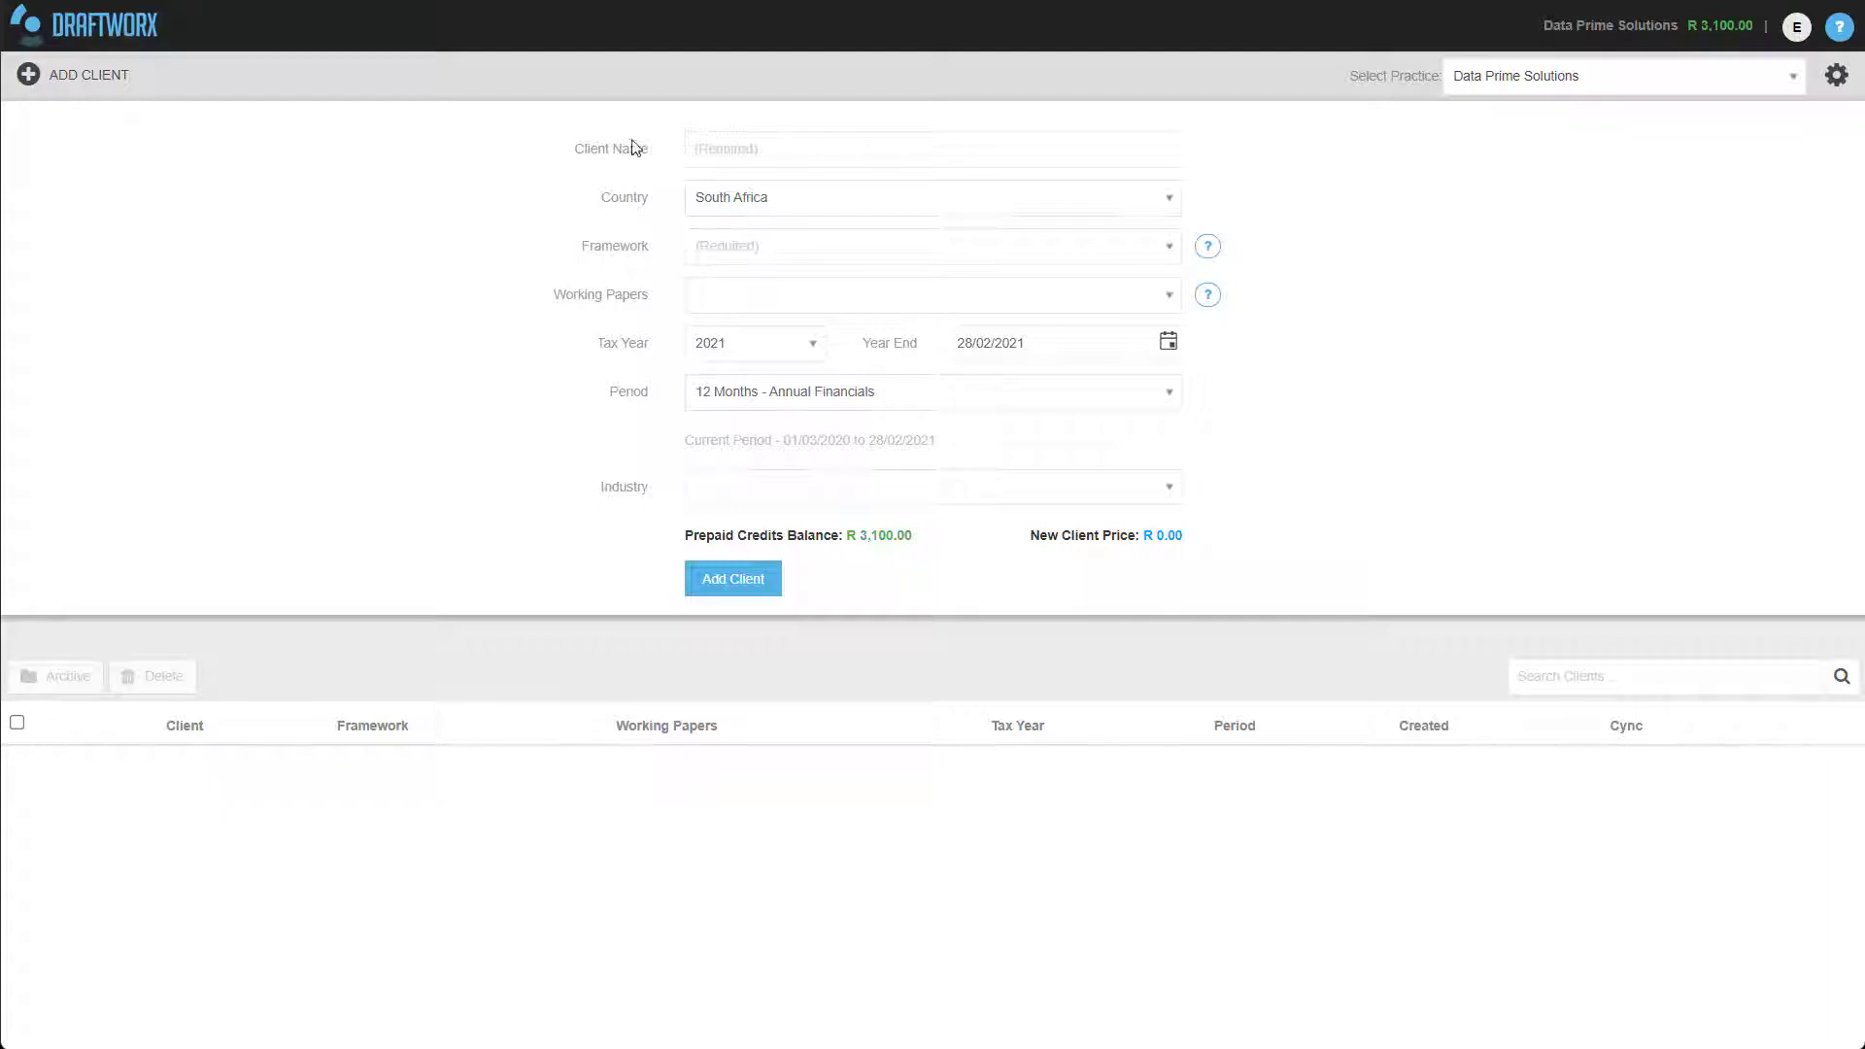
Name the new client Draftworx International Pty Ltd and choose the IFRS SME+ framework
click(758, 148)
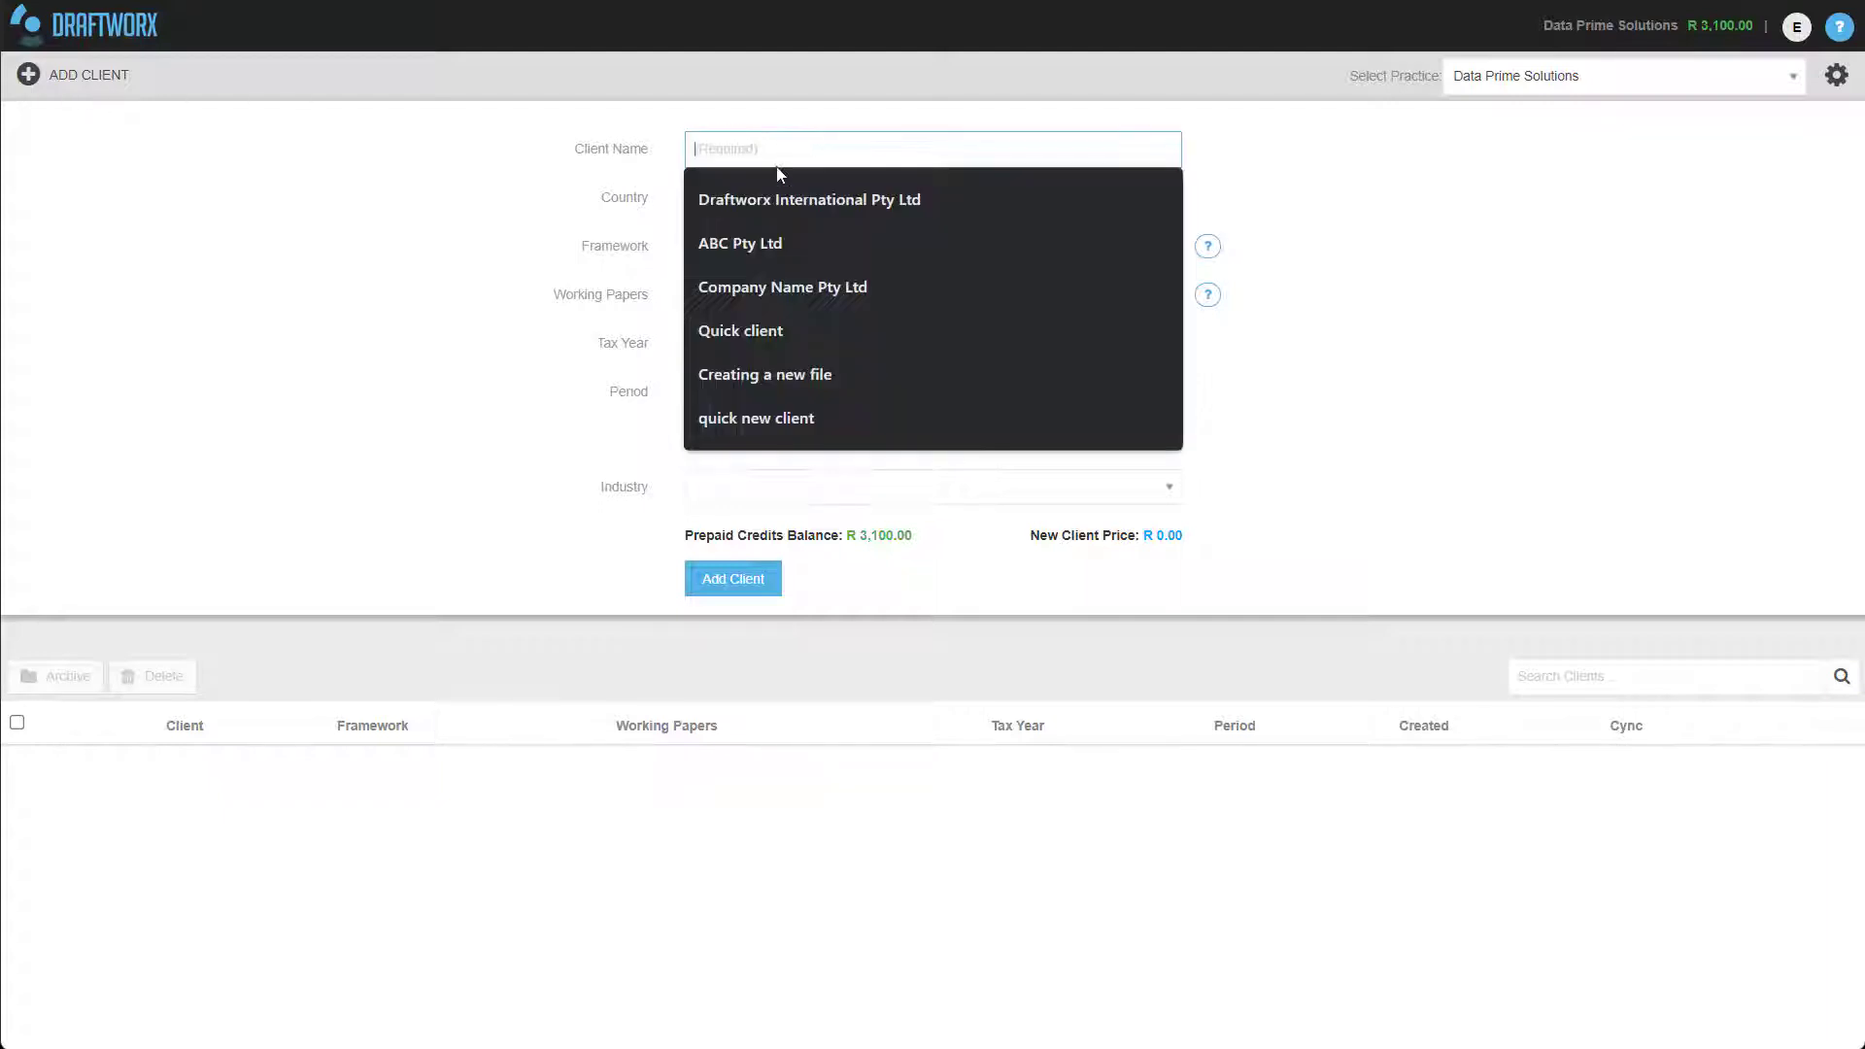
click(796, 196)
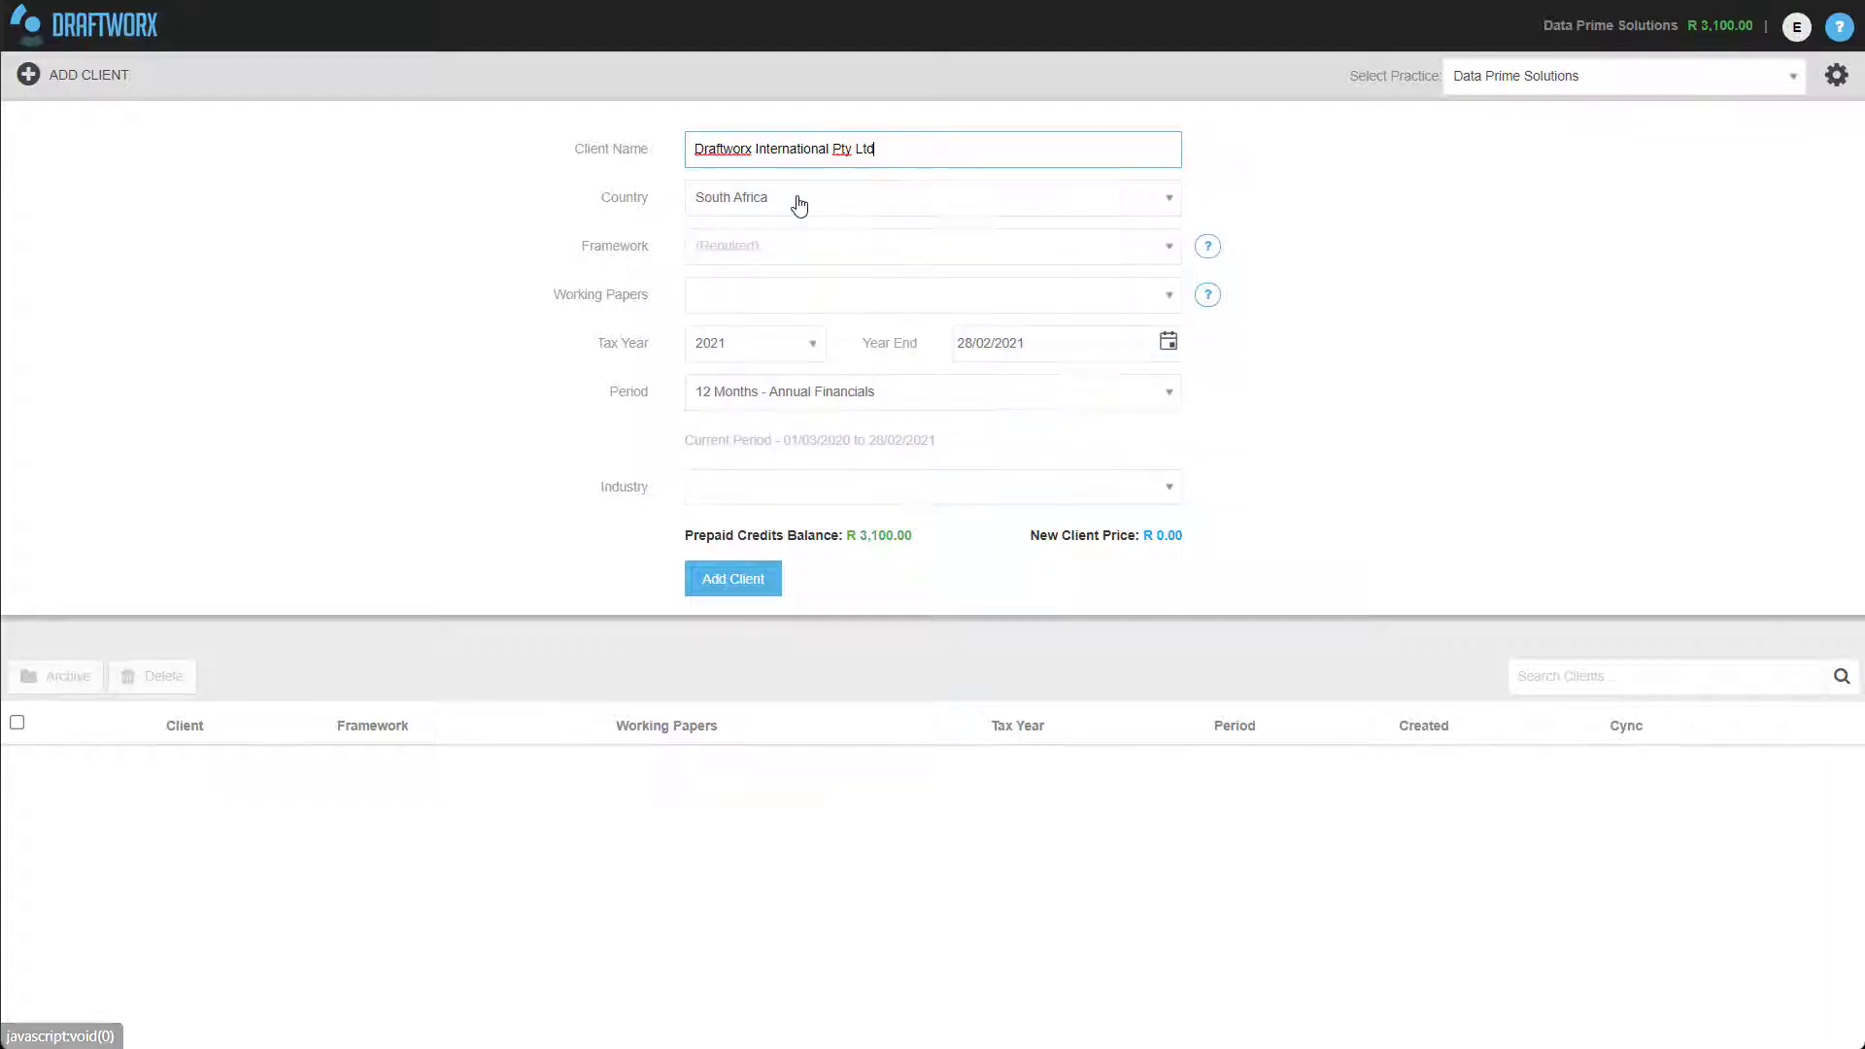
click(778, 257)
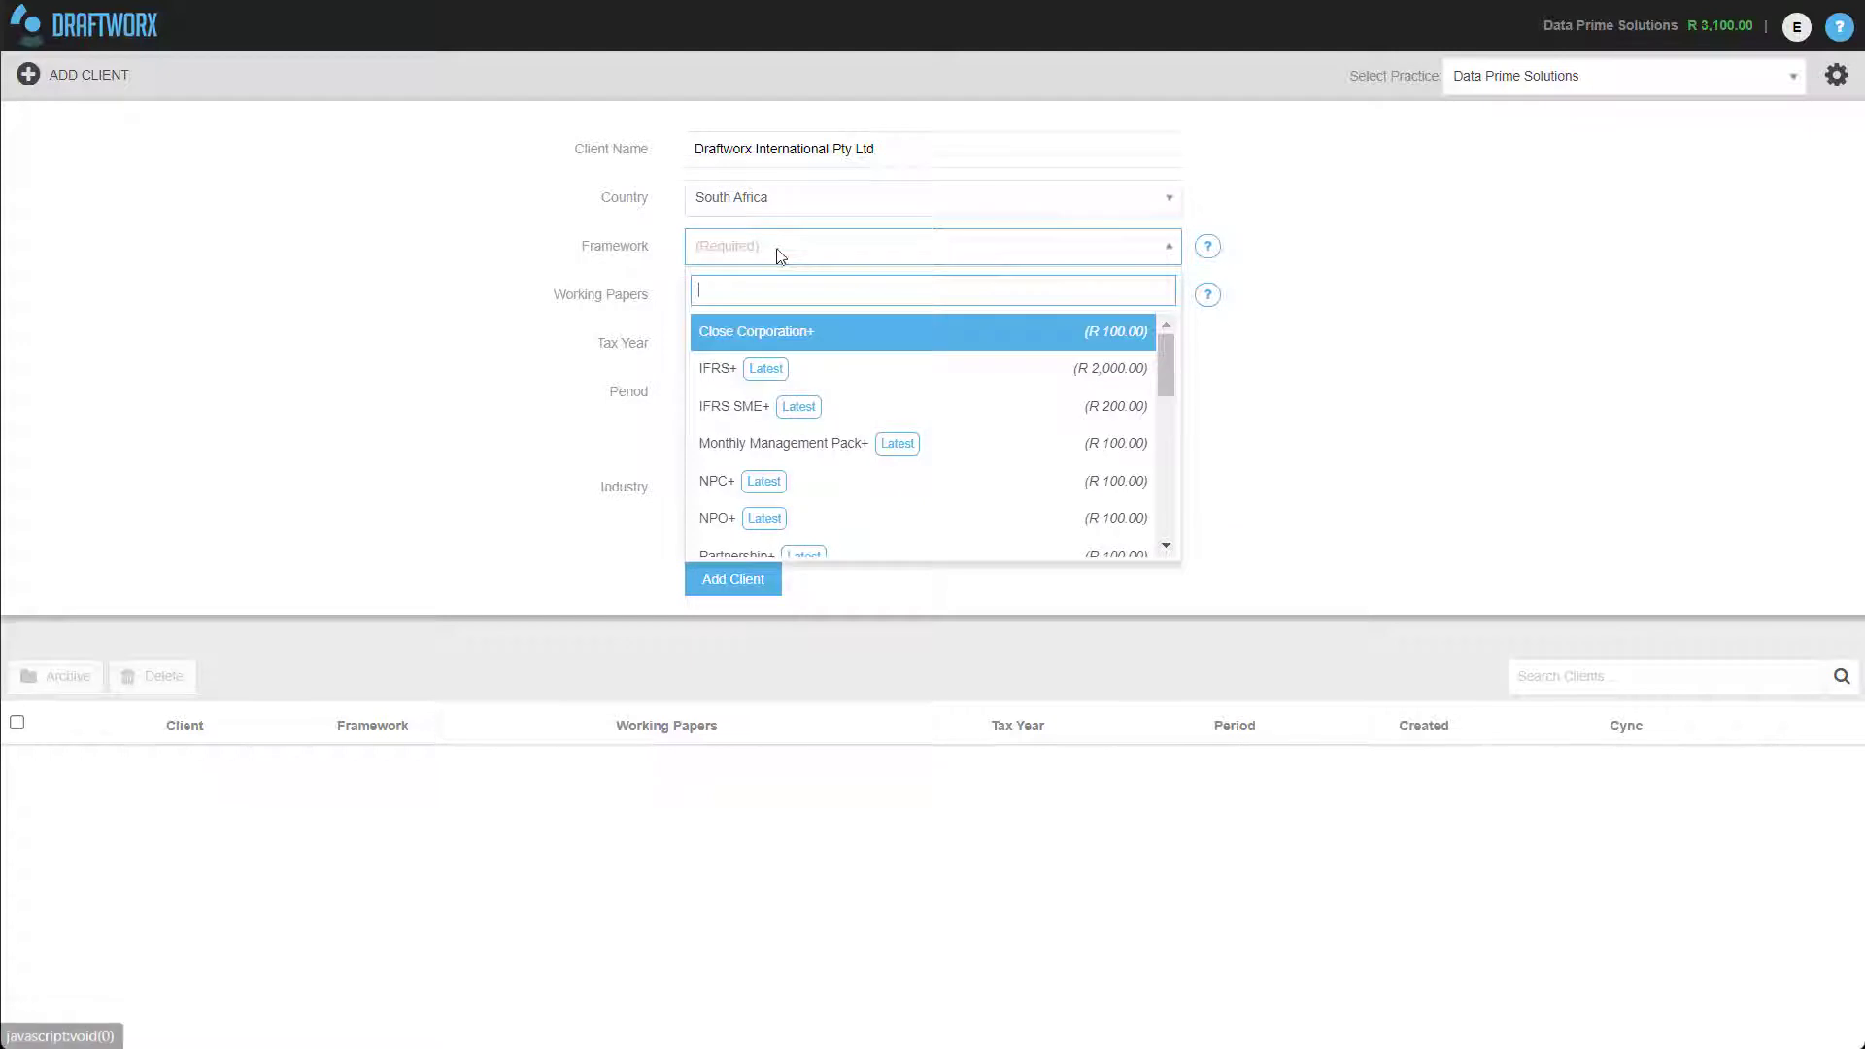
click(744, 415)
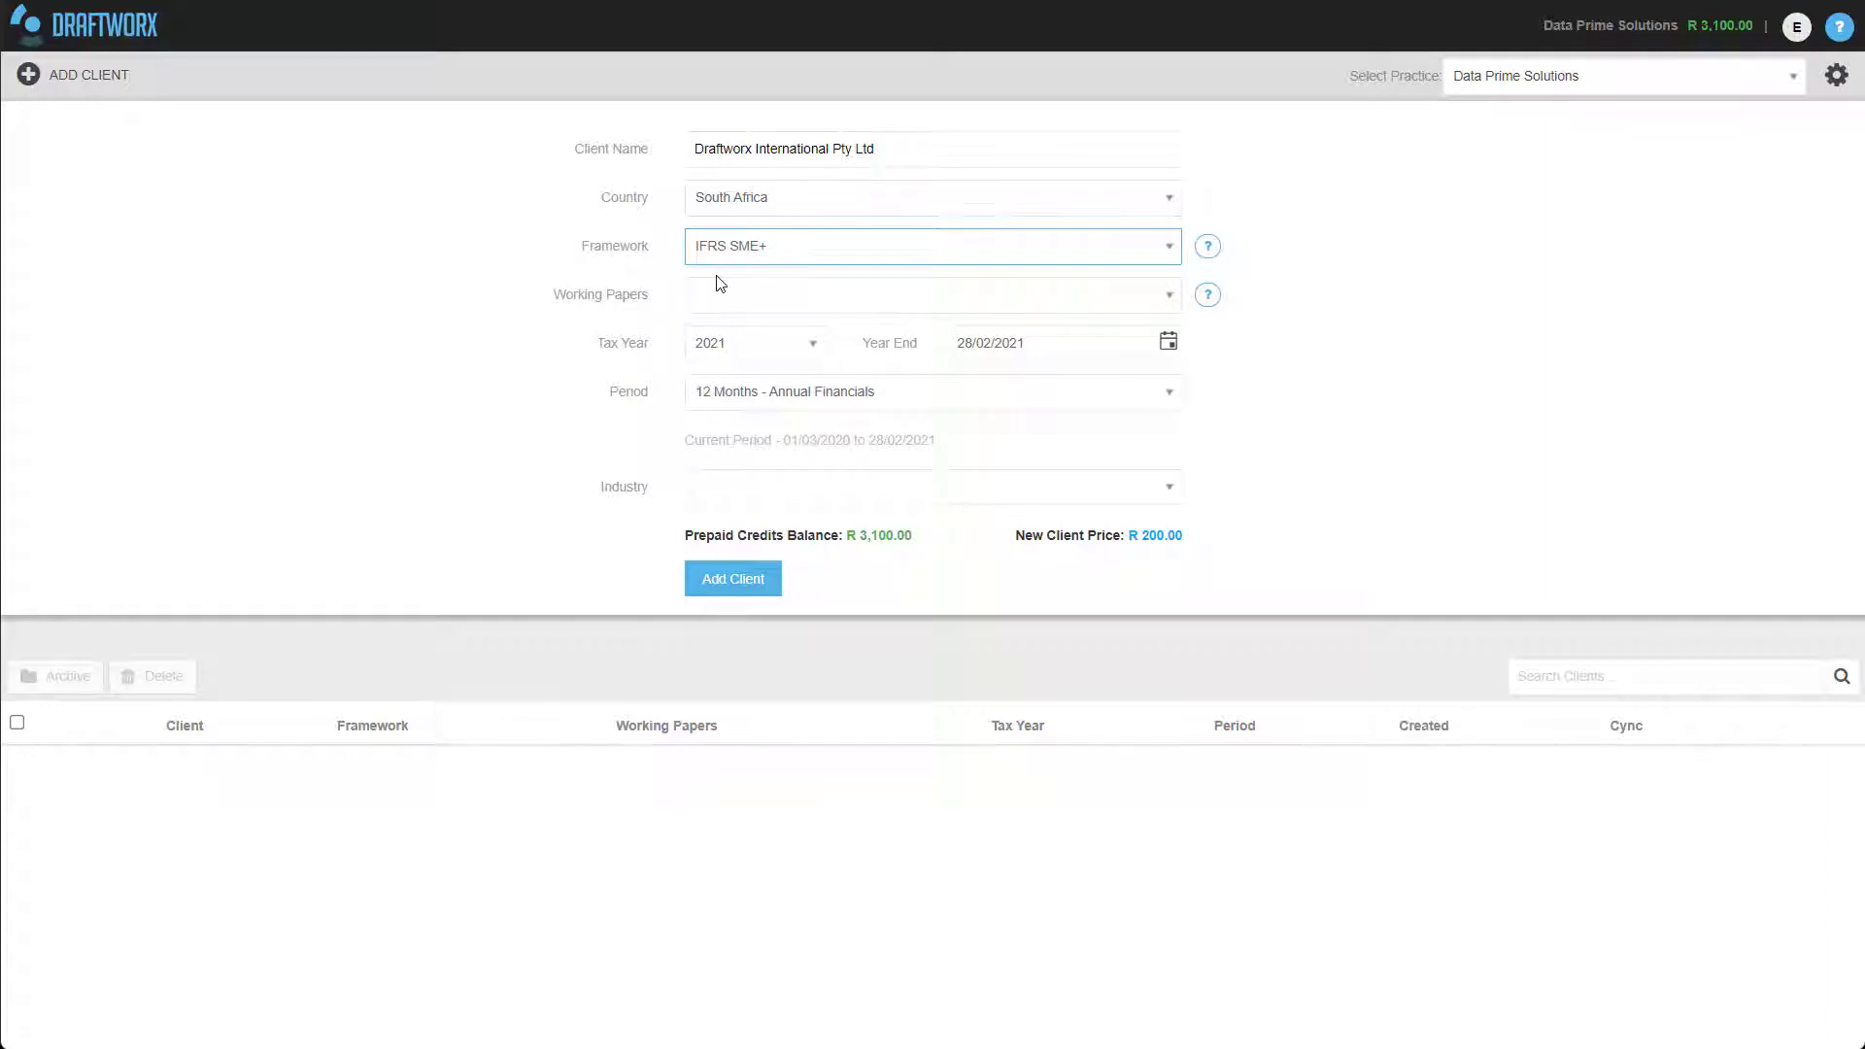
Choose Compilation+ working papers and create the client file
click(757, 306)
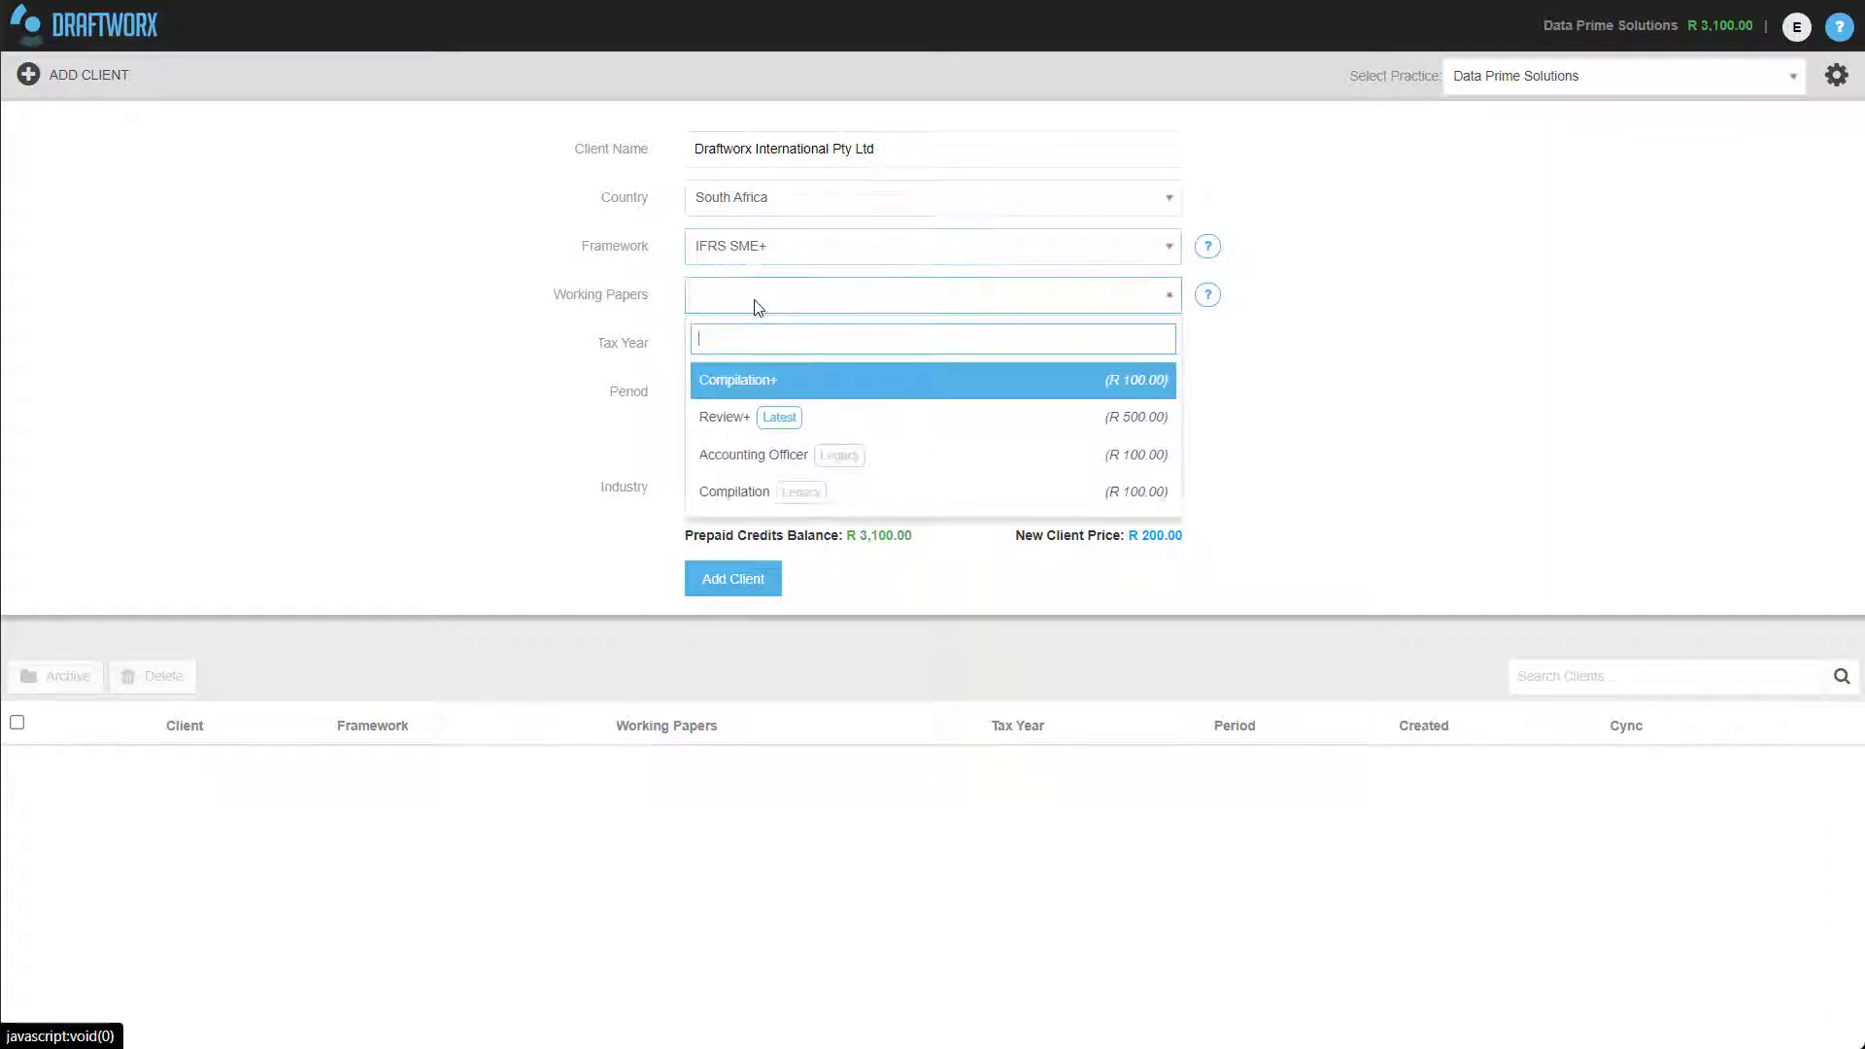
click(738, 382)
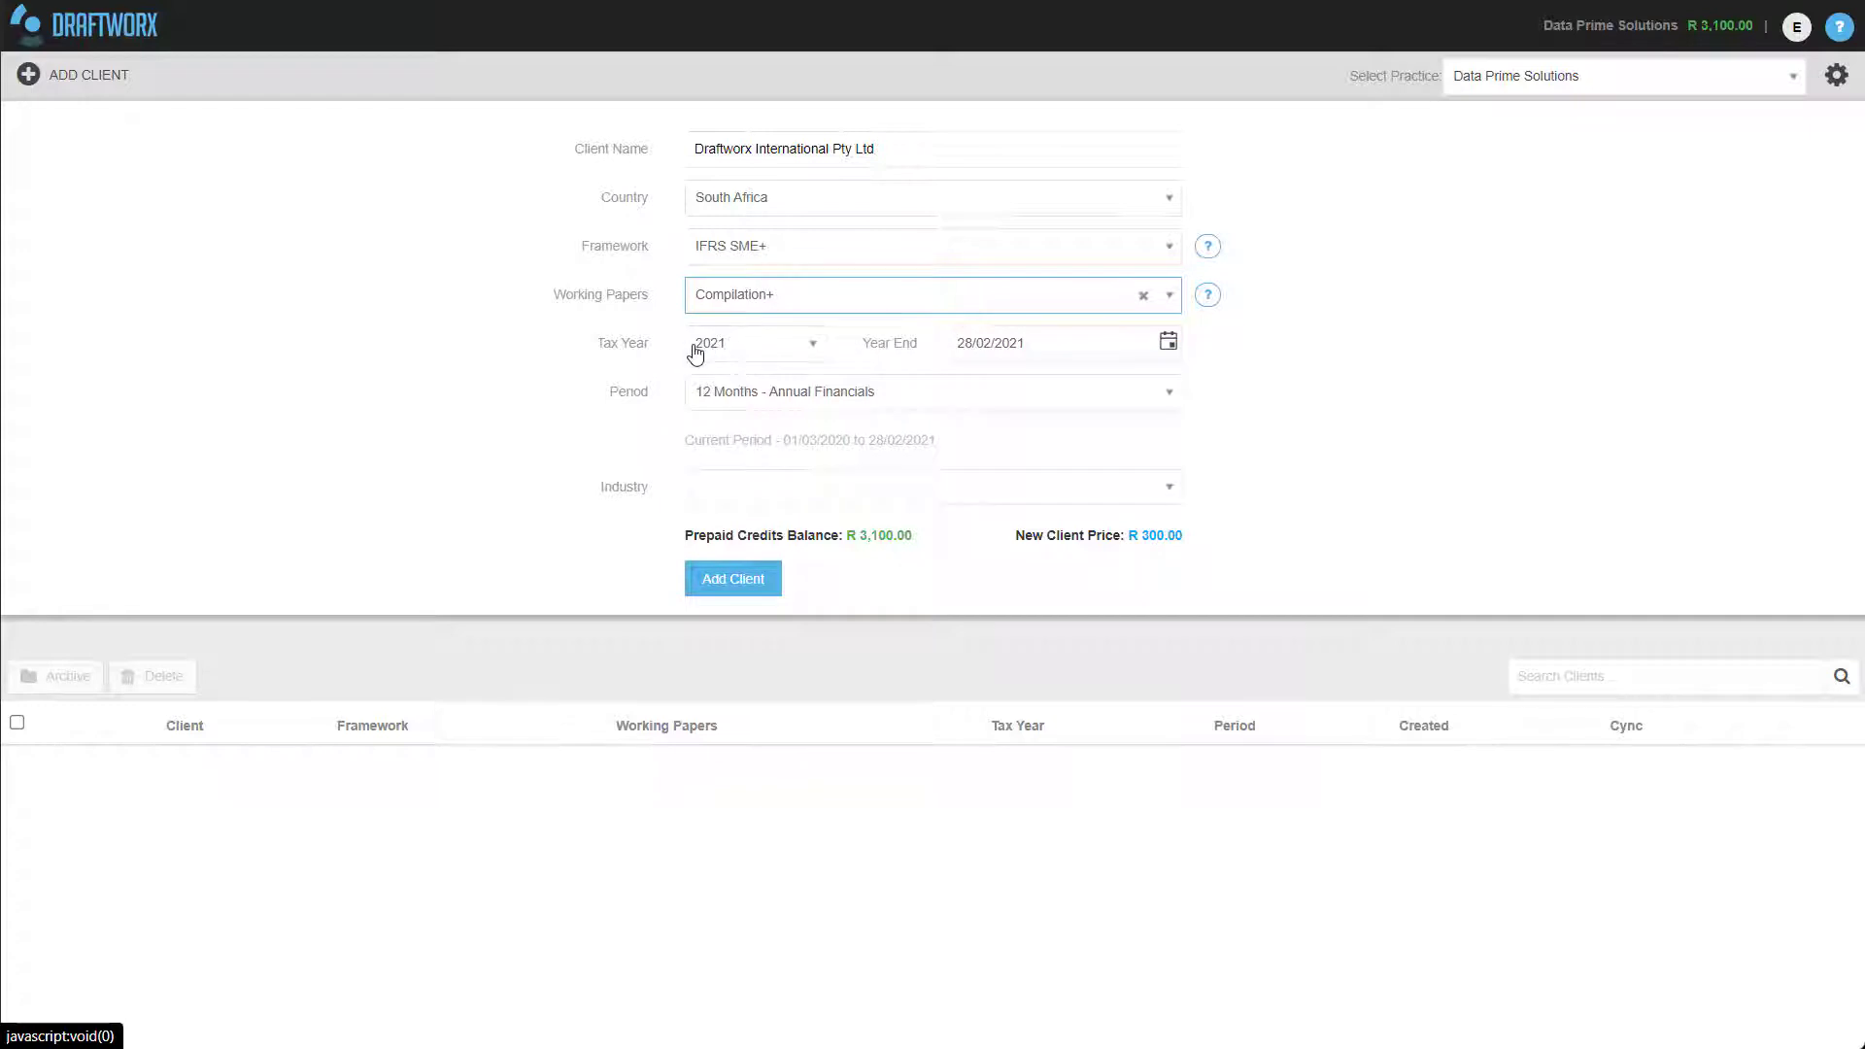
click(733, 591)
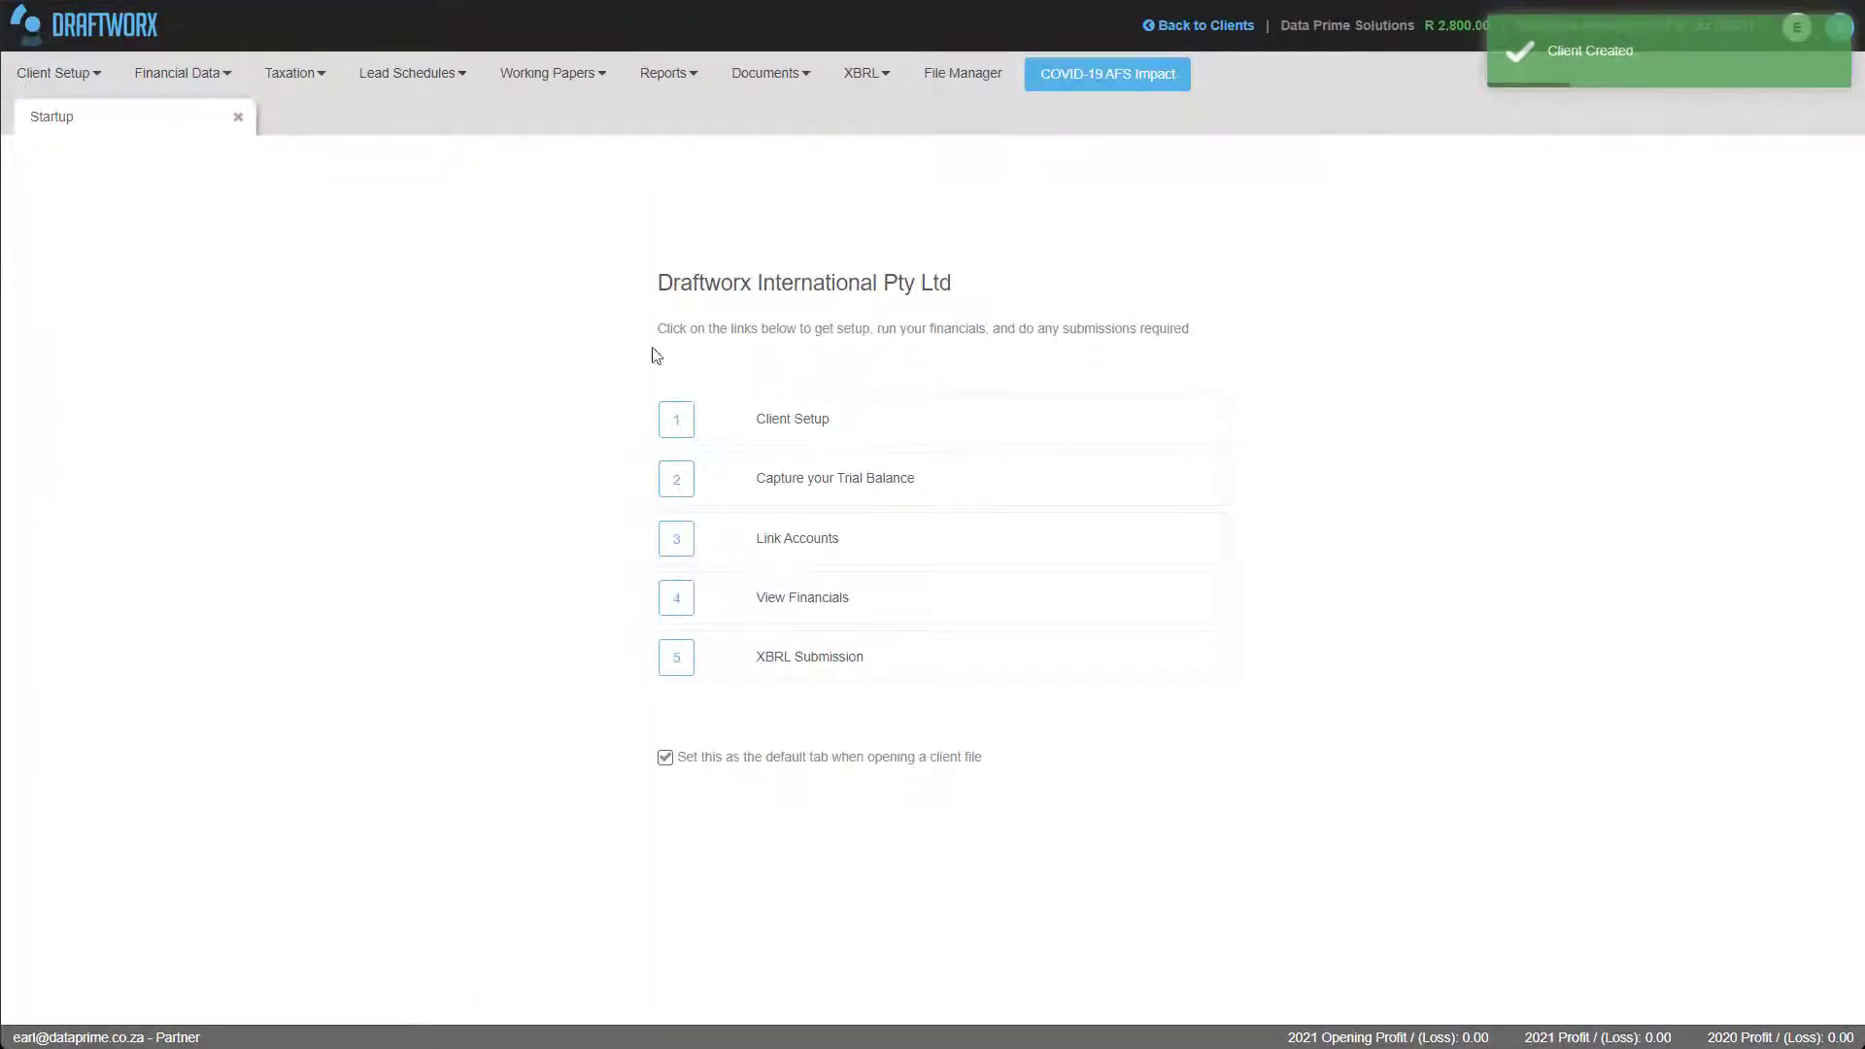
Record registration number 123456789 and place of signature Sandton in client setup
click(806, 423)
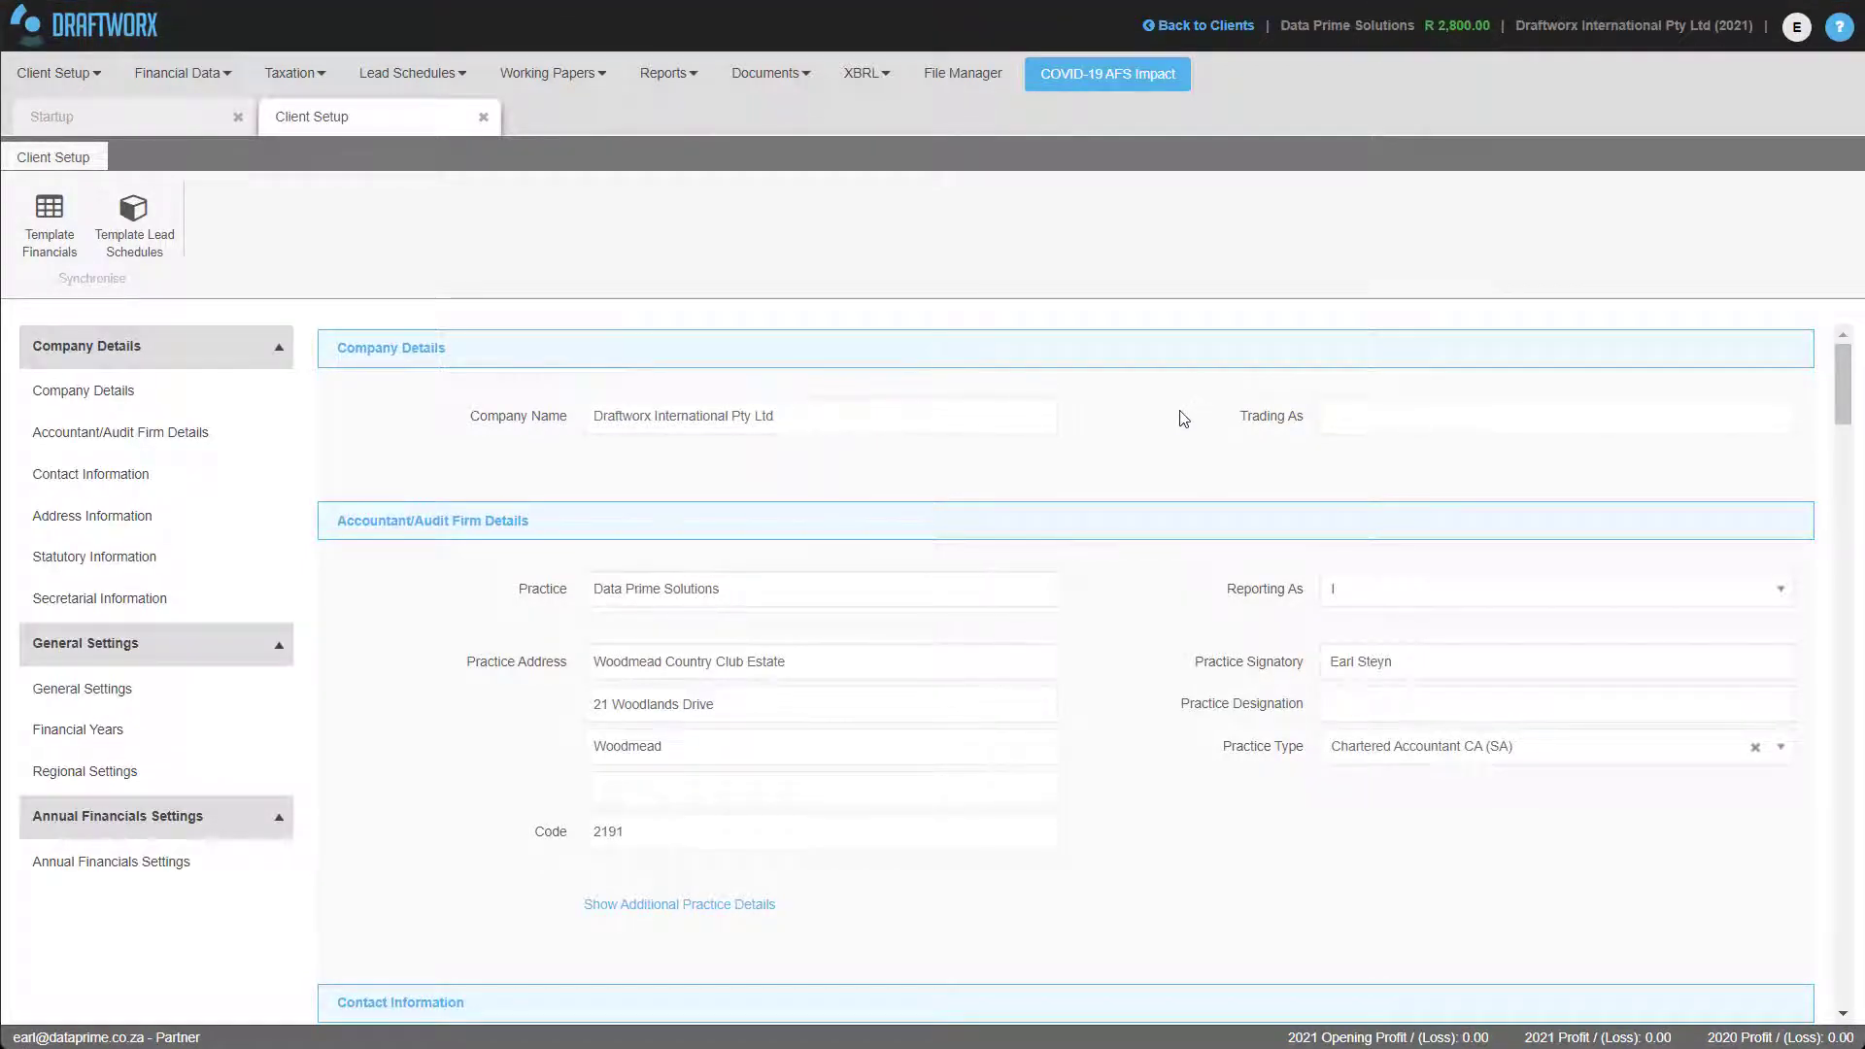
scroll(1129, 574, down, 1)
scroll(1133, 576, down, 2)
scroll(1116, 579, down, 2)
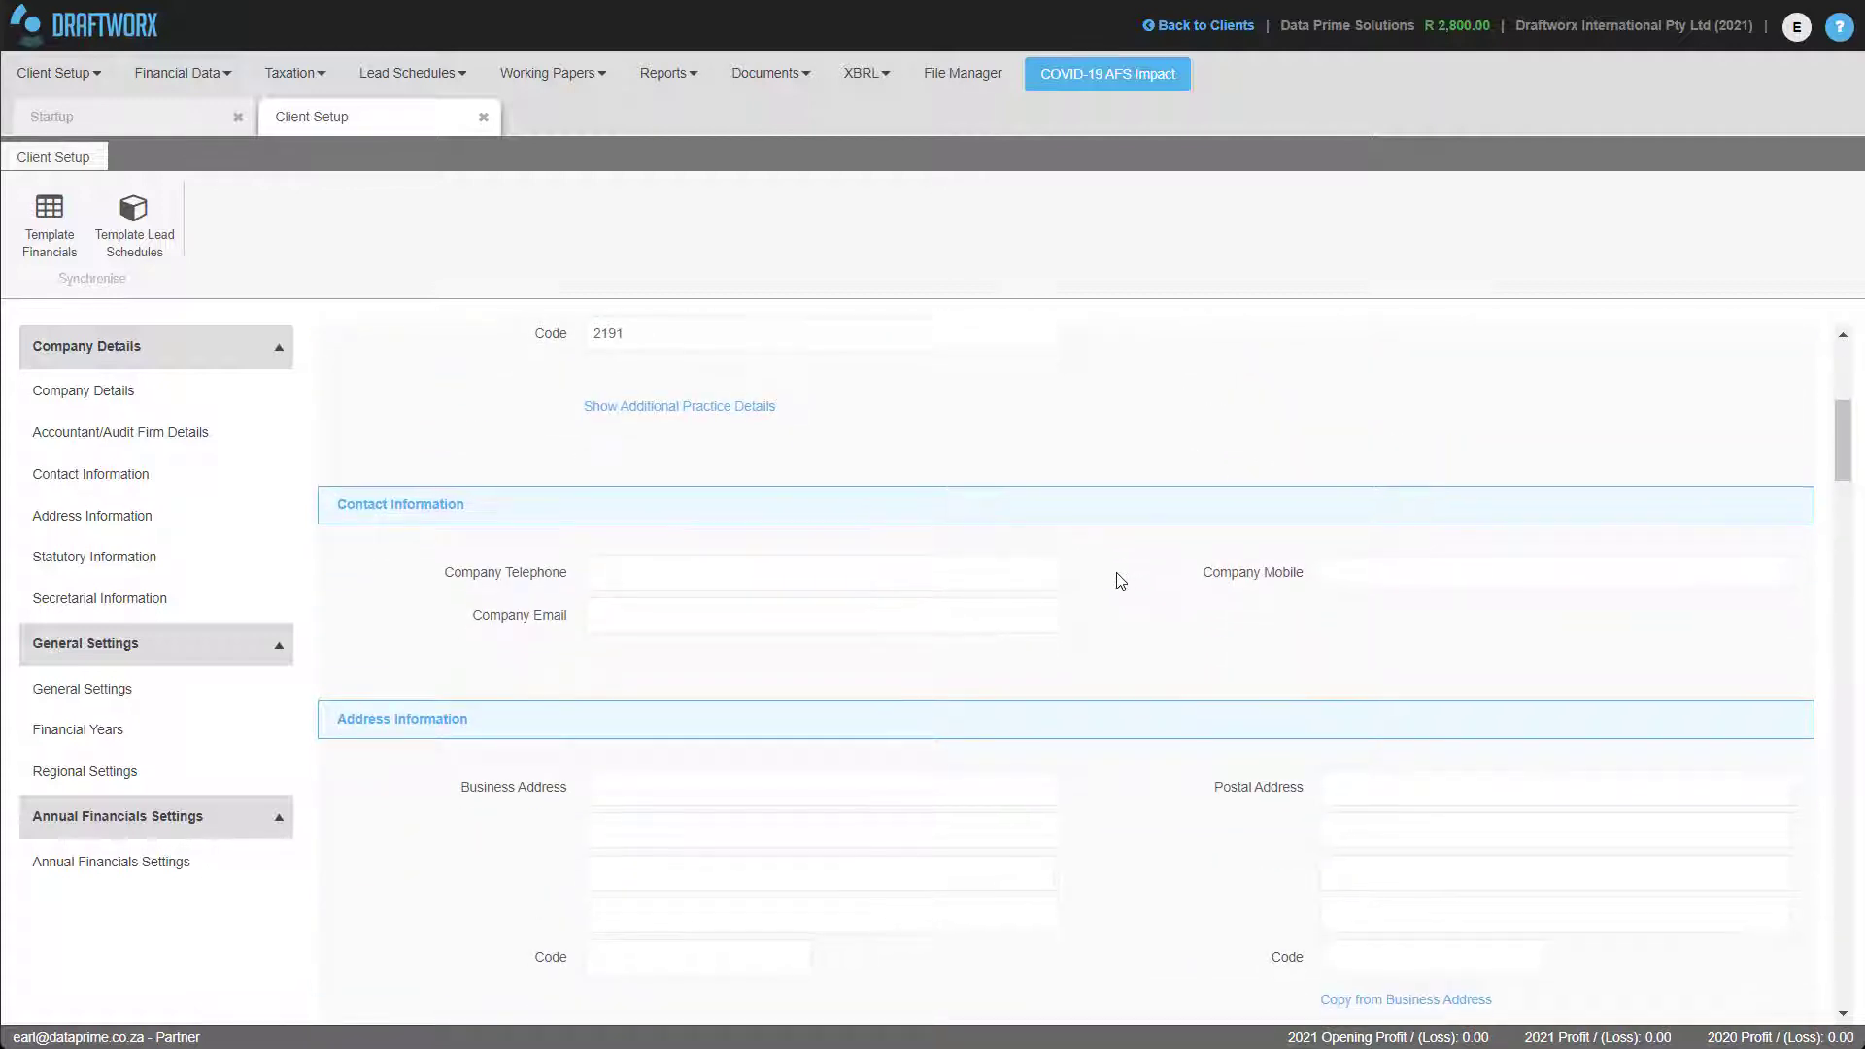
scroll(1071, 602, down, 1)
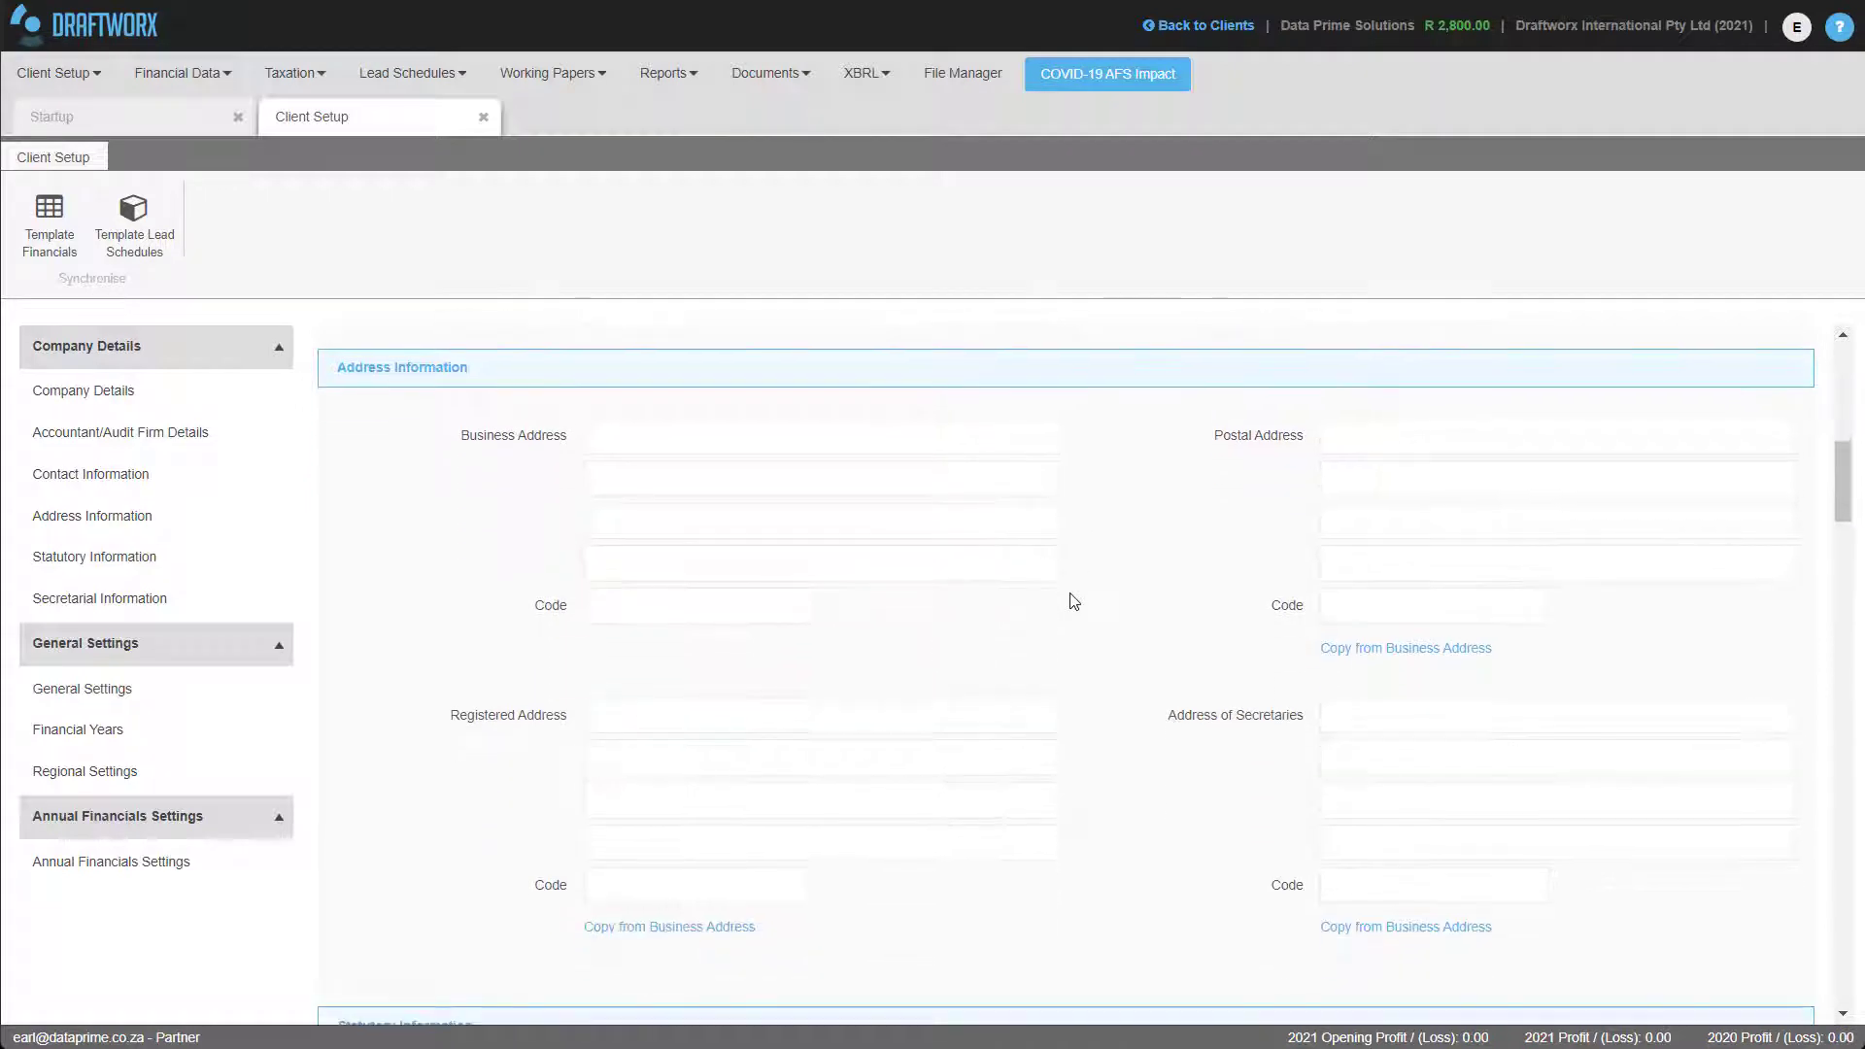
scroll(1070, 601, down, 1)
scroll(1063, 608, down, 2)
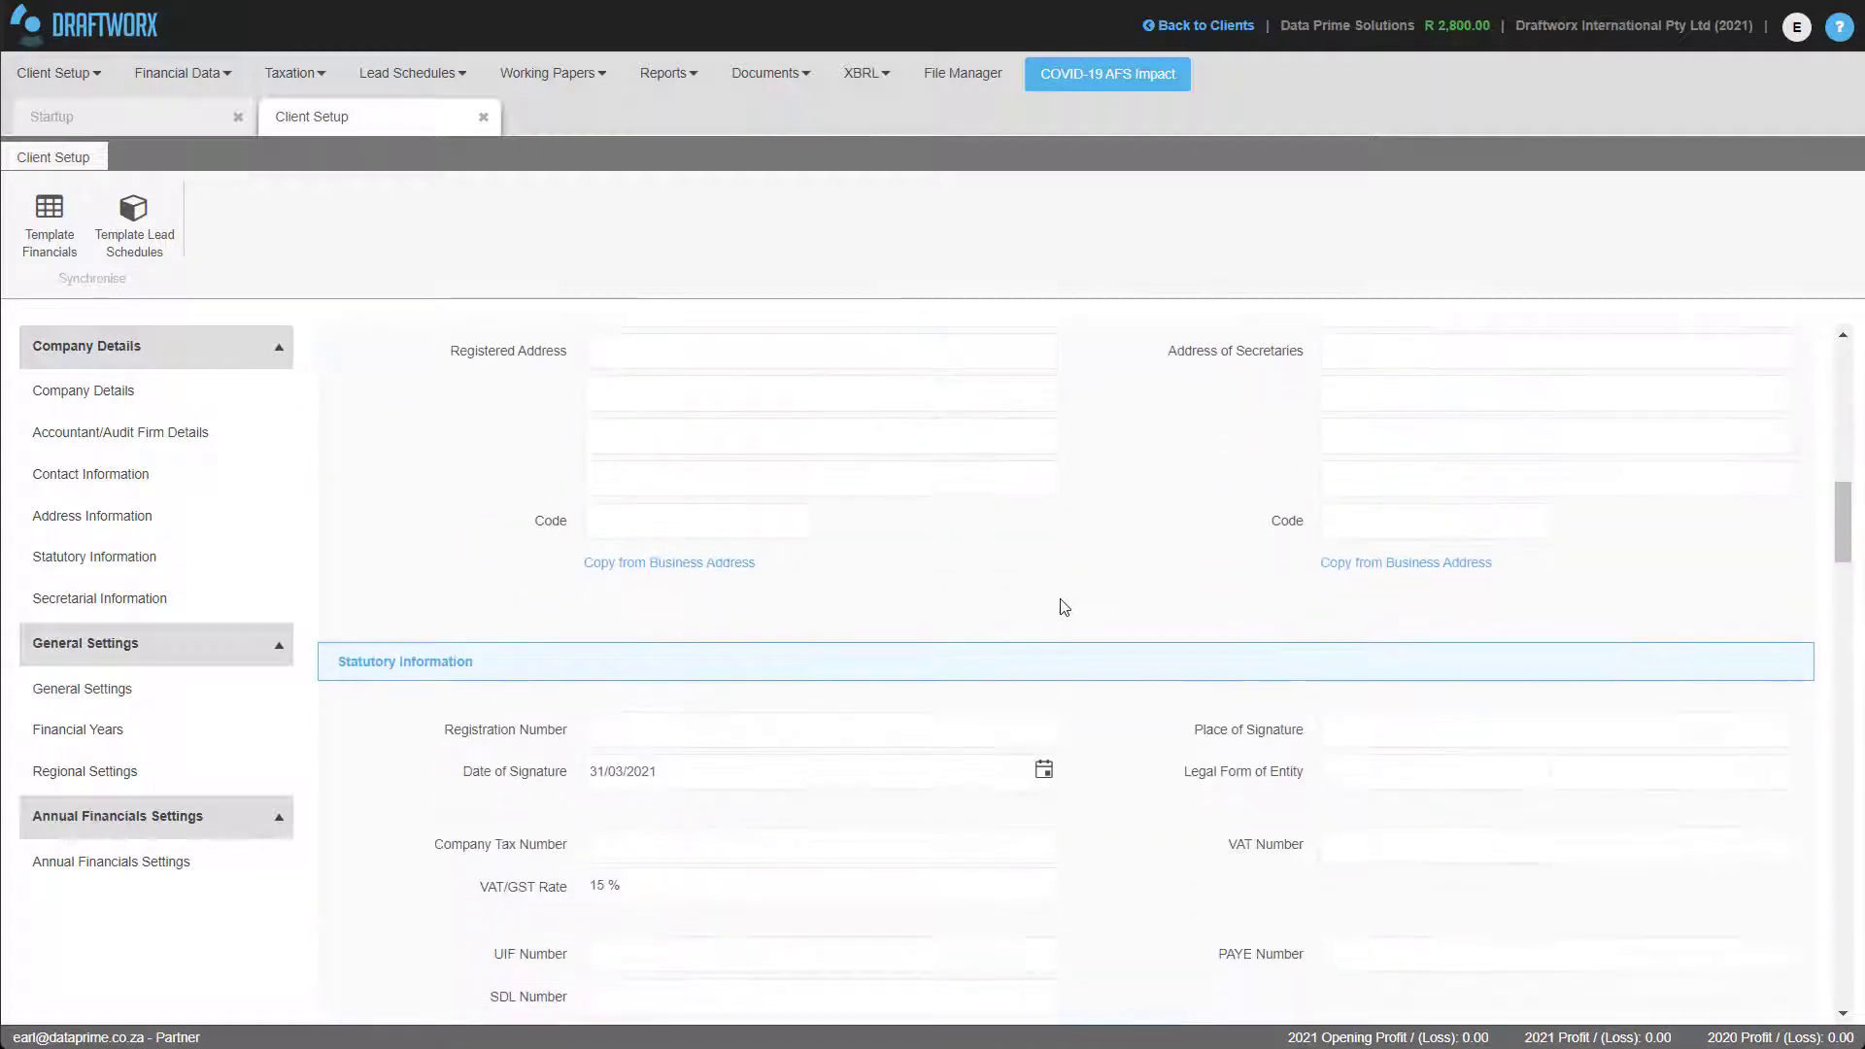
click(678, 721)
text(1234)
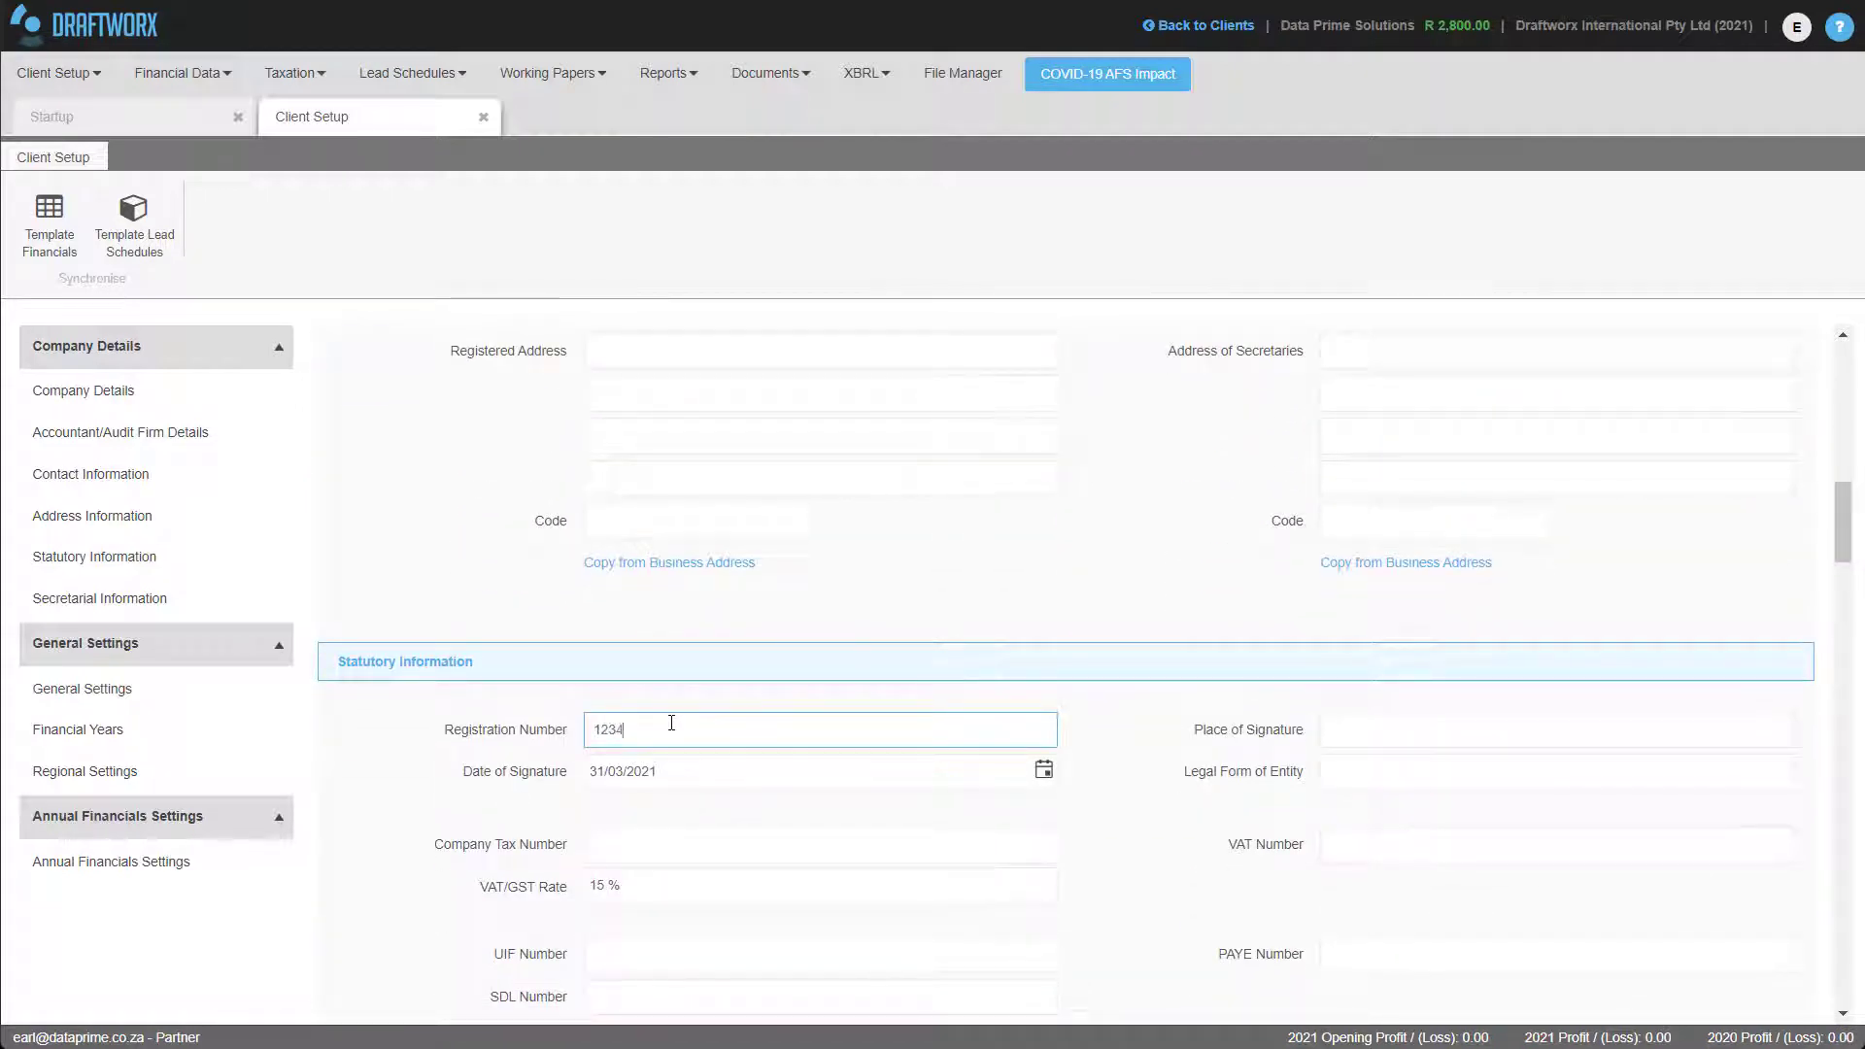
text(56789)
click(1364, 731)
text(Sandton)
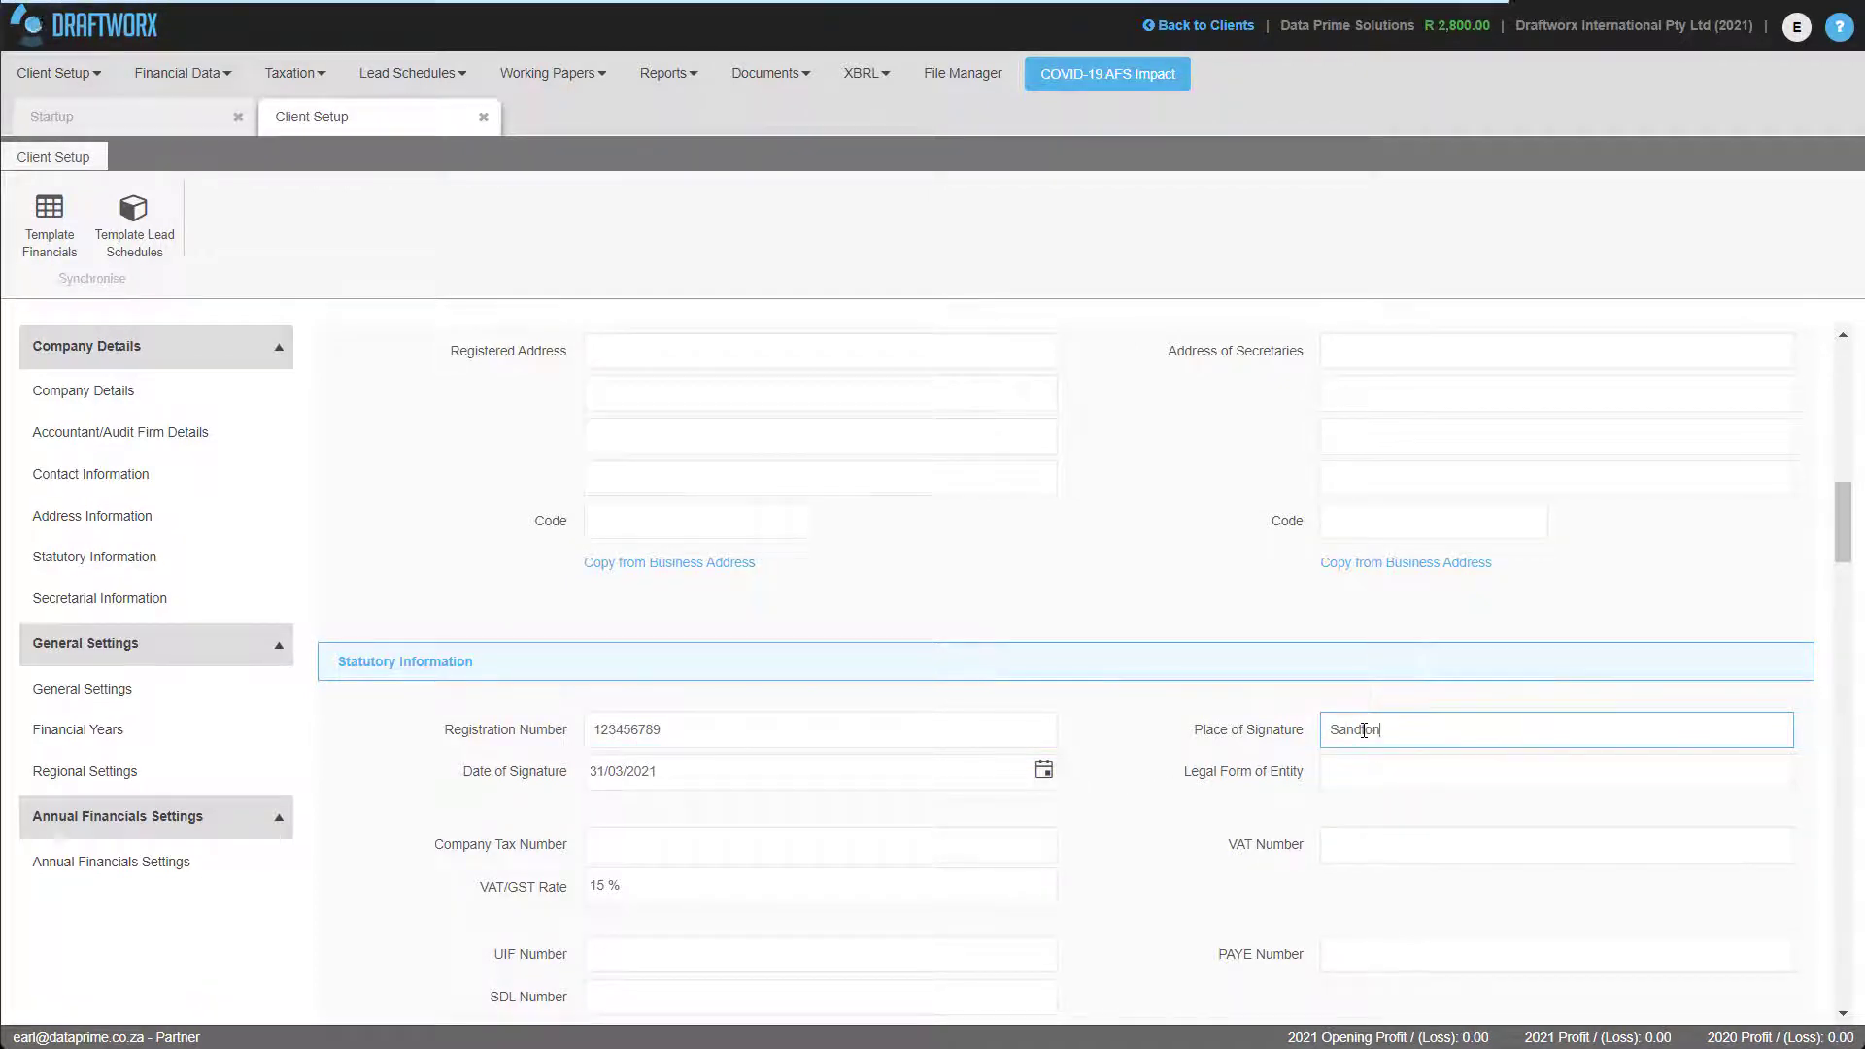
scroll(933, 596, down, 1)
scroll(938, 591, down, 2)
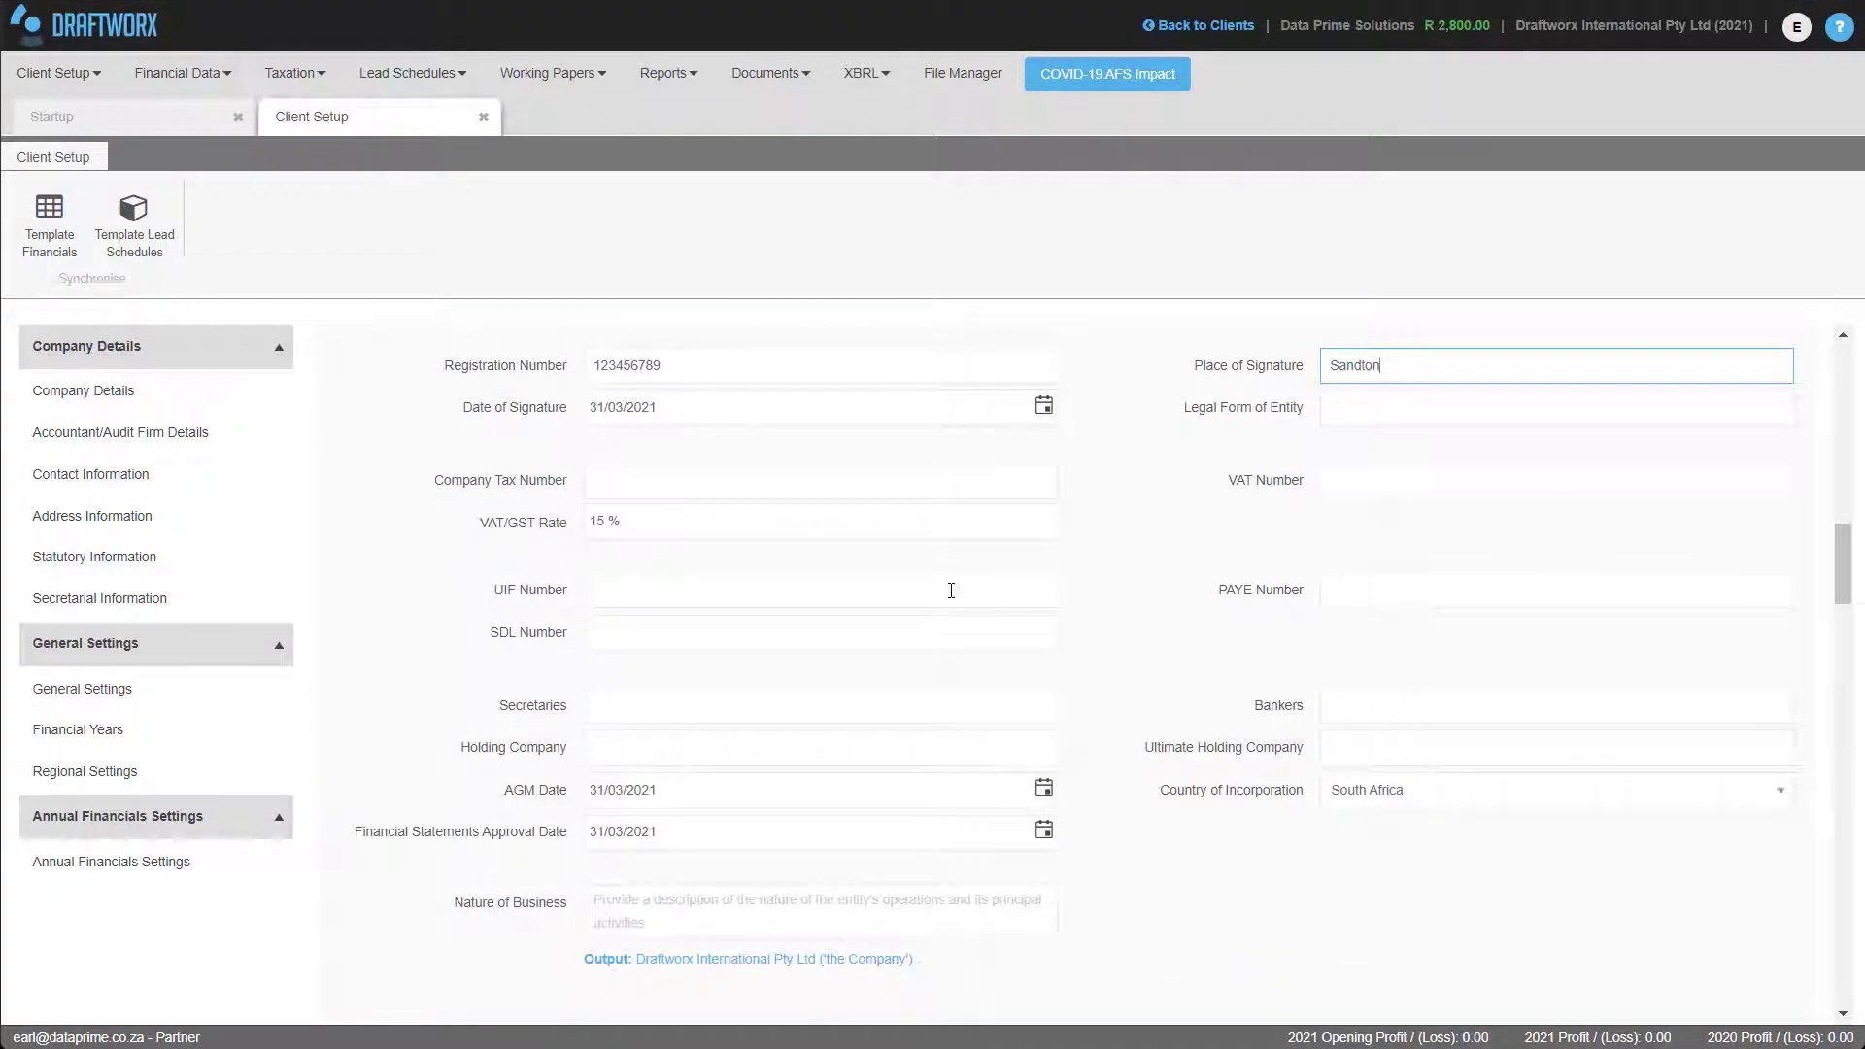
scroll(775, 715, down, 2)
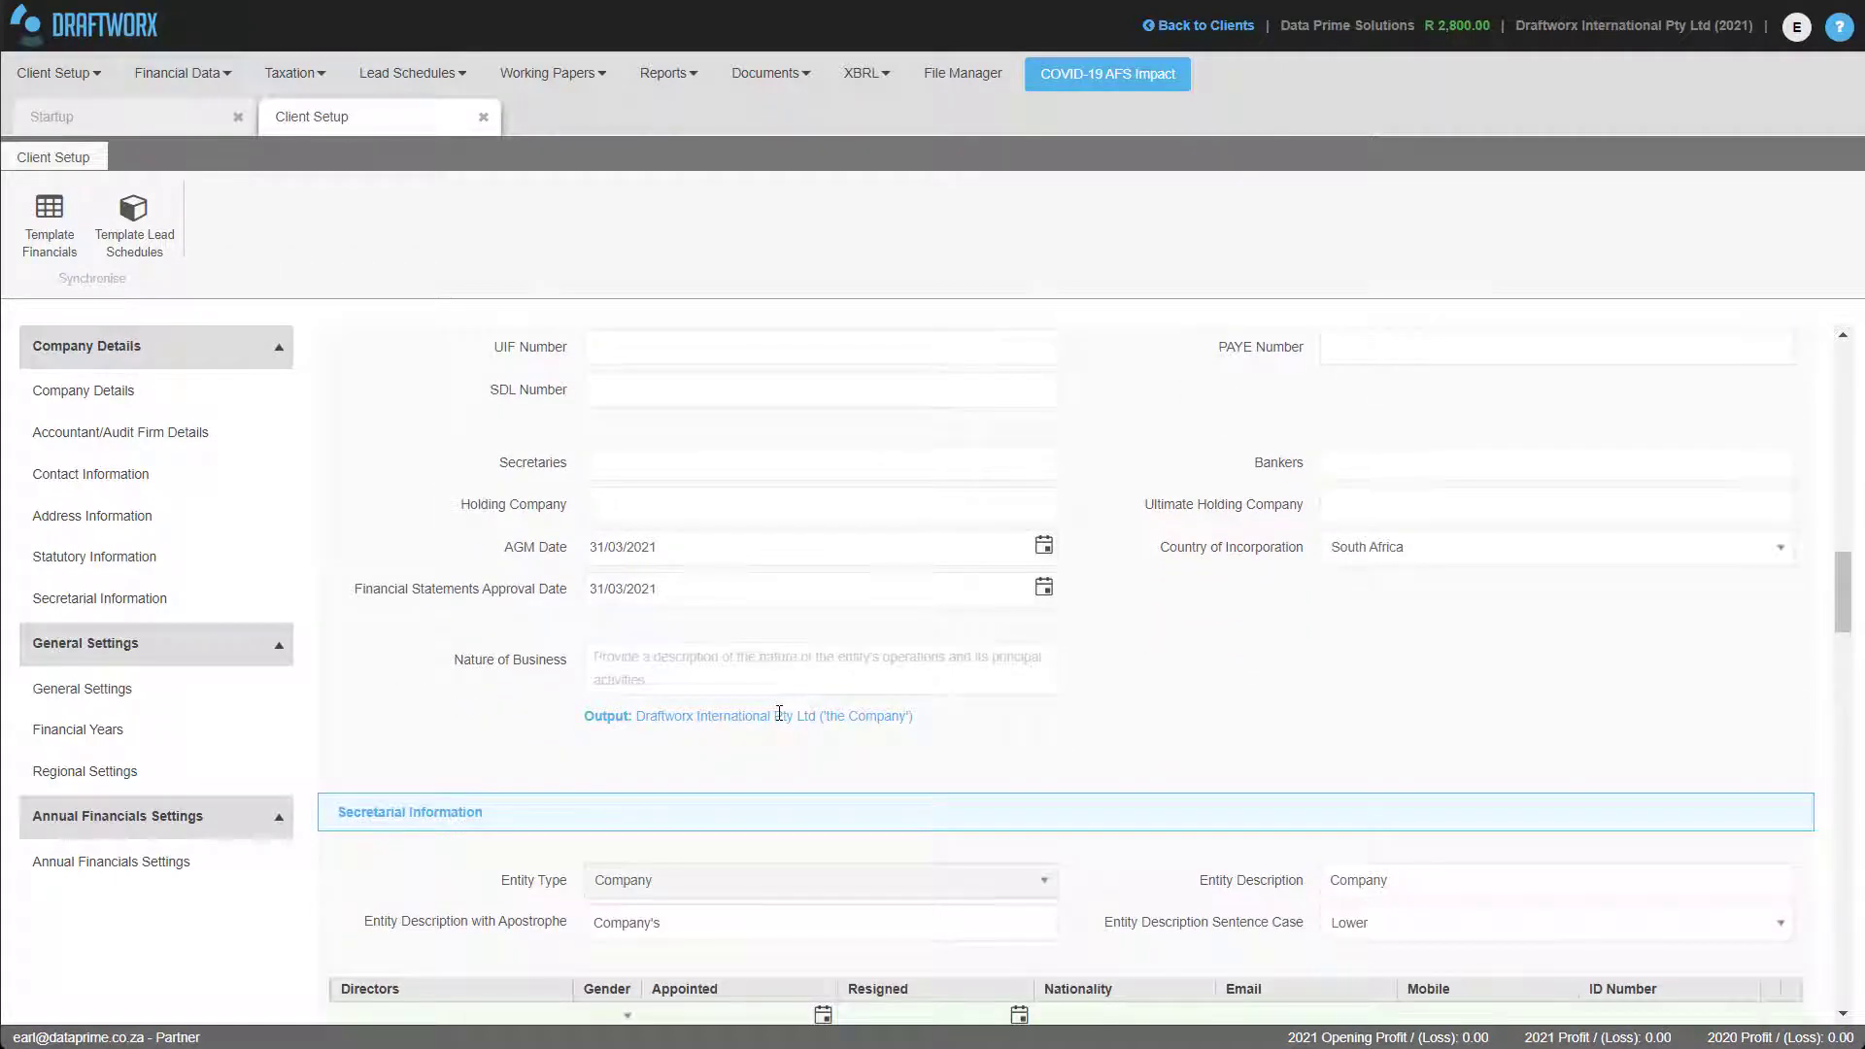
Enter the nature of business, the first director and the first shareholder
click(660, 676)
text(provides software solutions for the audit and accounting industry)
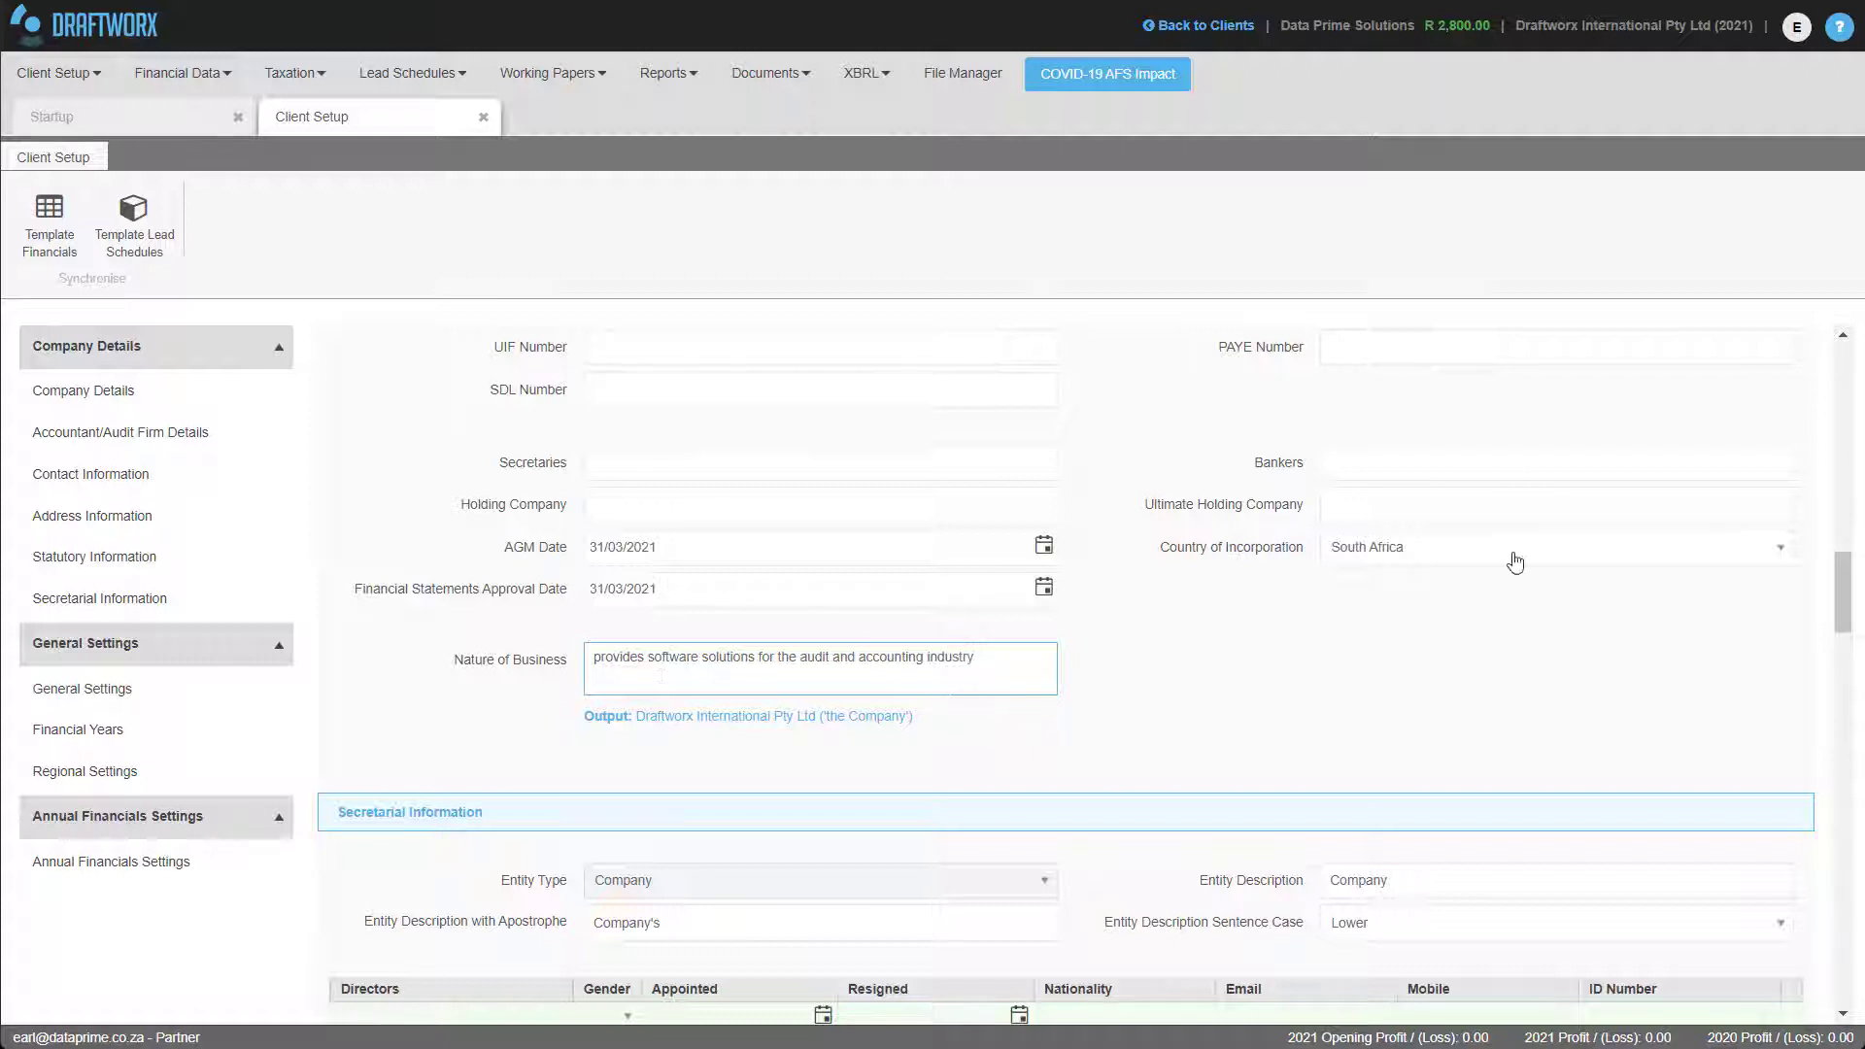
scroll(1501, 549, down, 3)
click(429, 524)
text(Earl Steyn)
click(403, 633)
text(E)
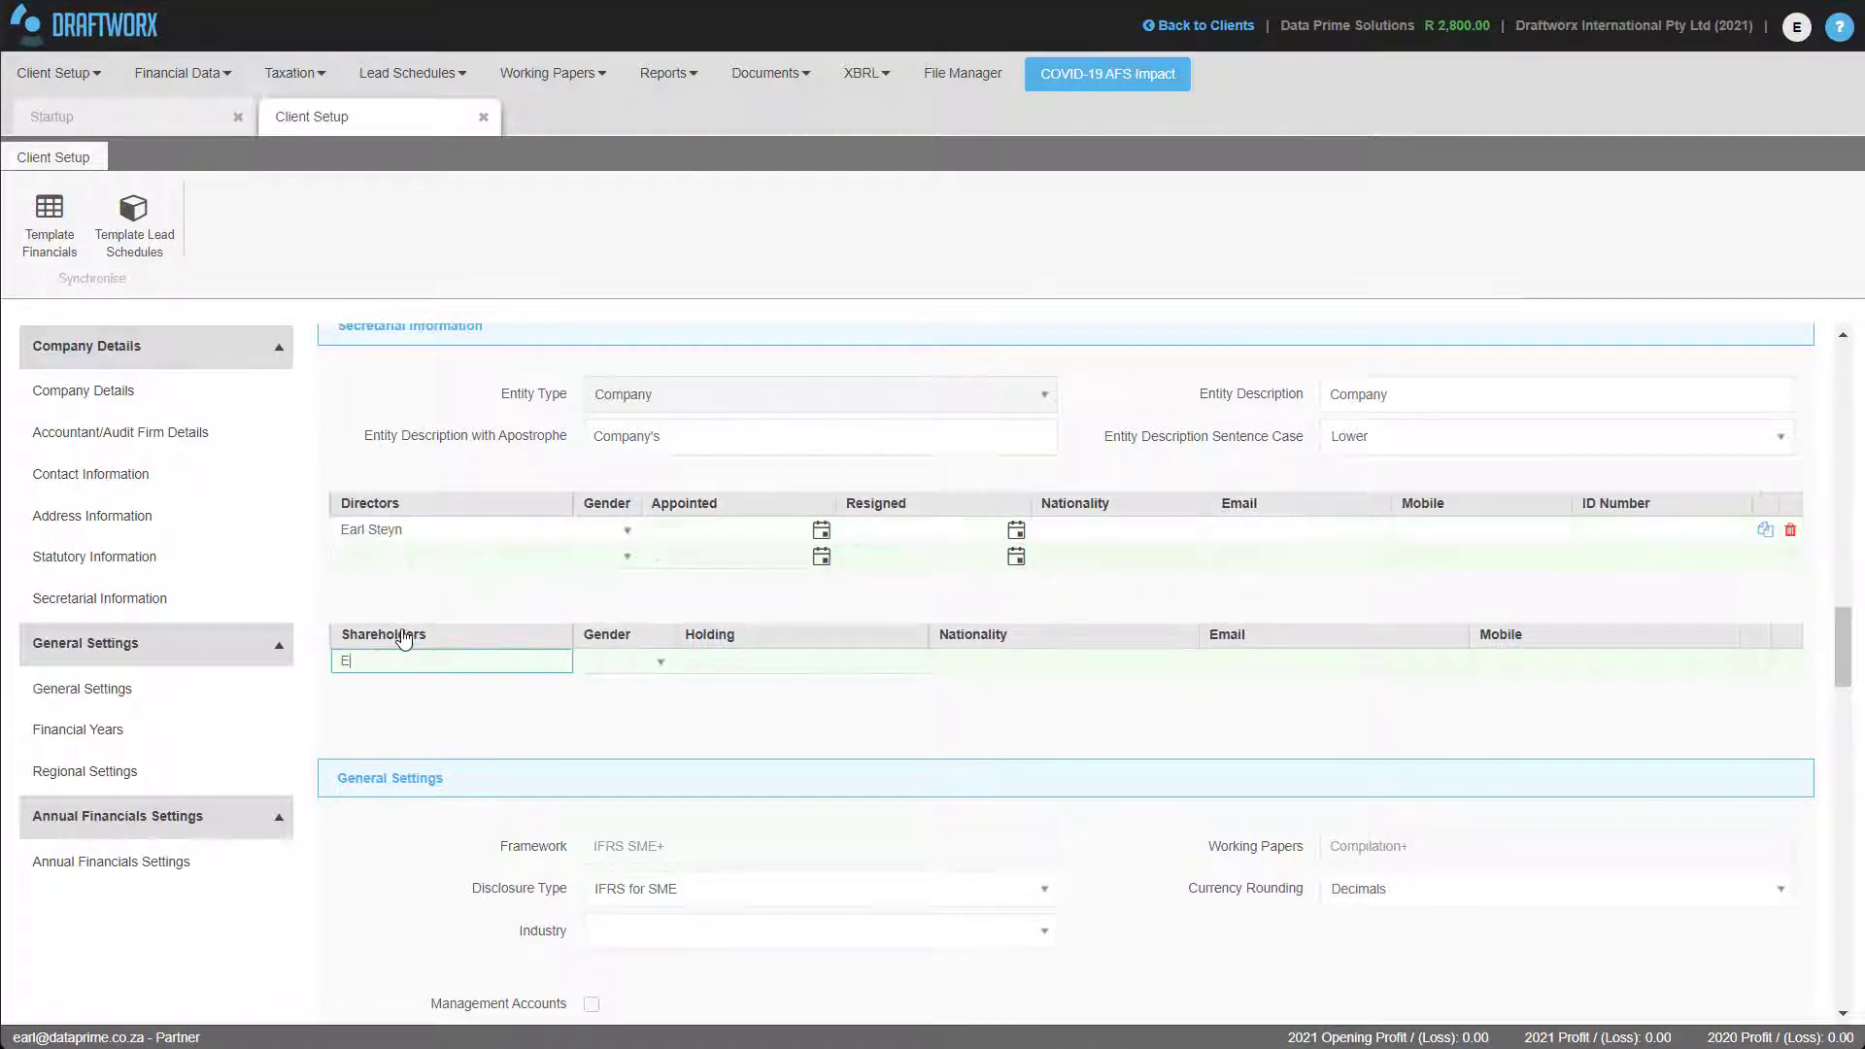
text(arl Steyn)
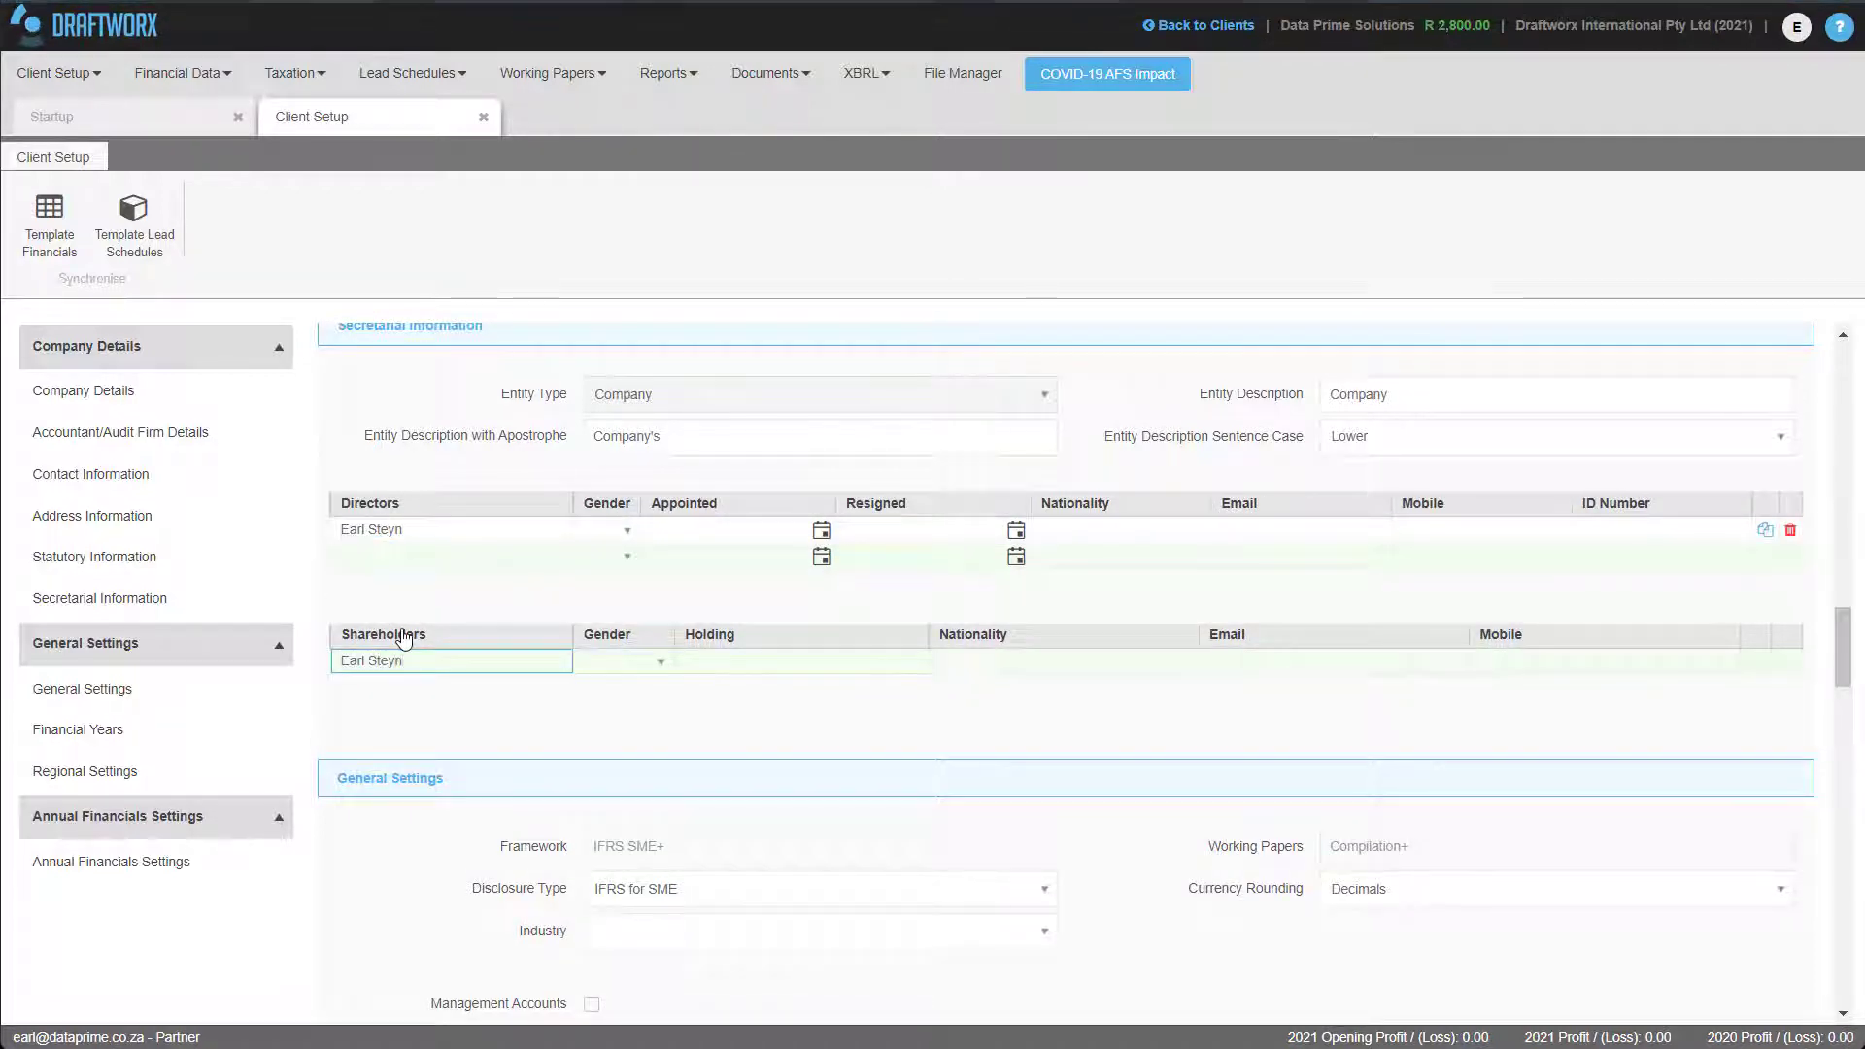
scroll(467, 624, down, 3)
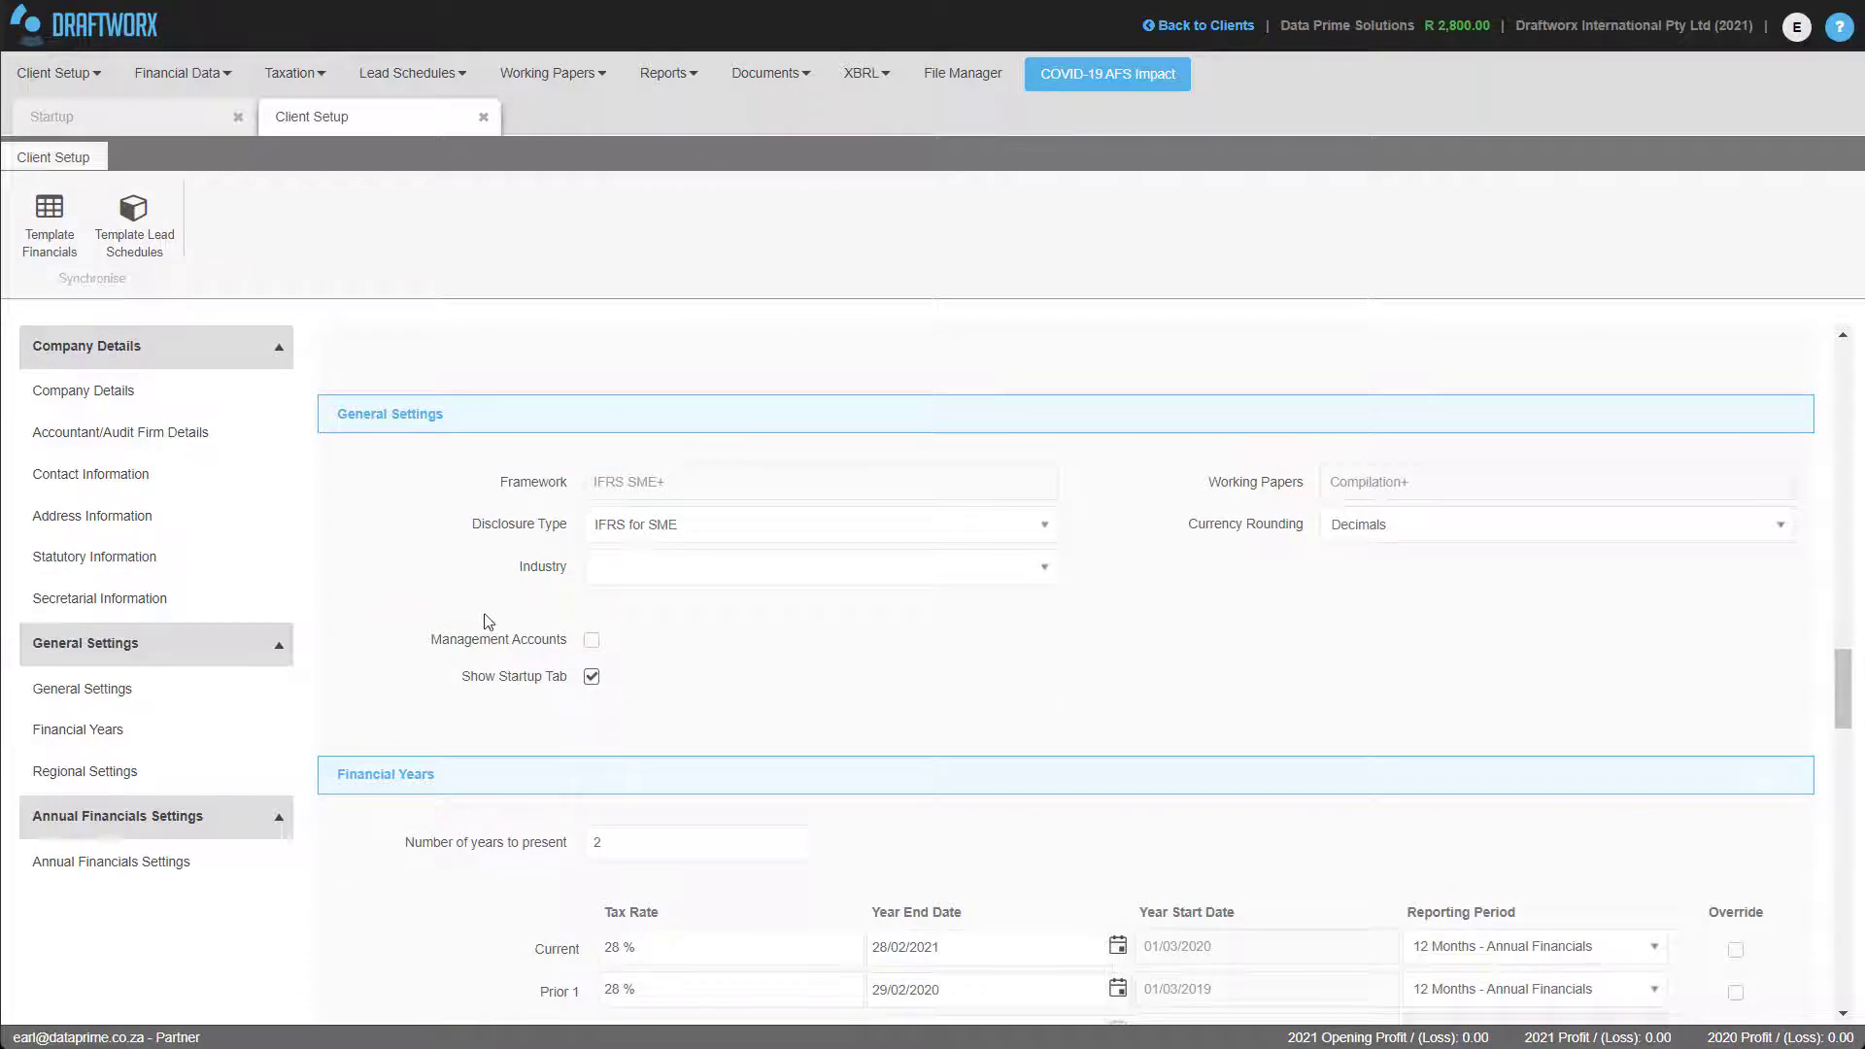
scroll(653, 668, down, 3)
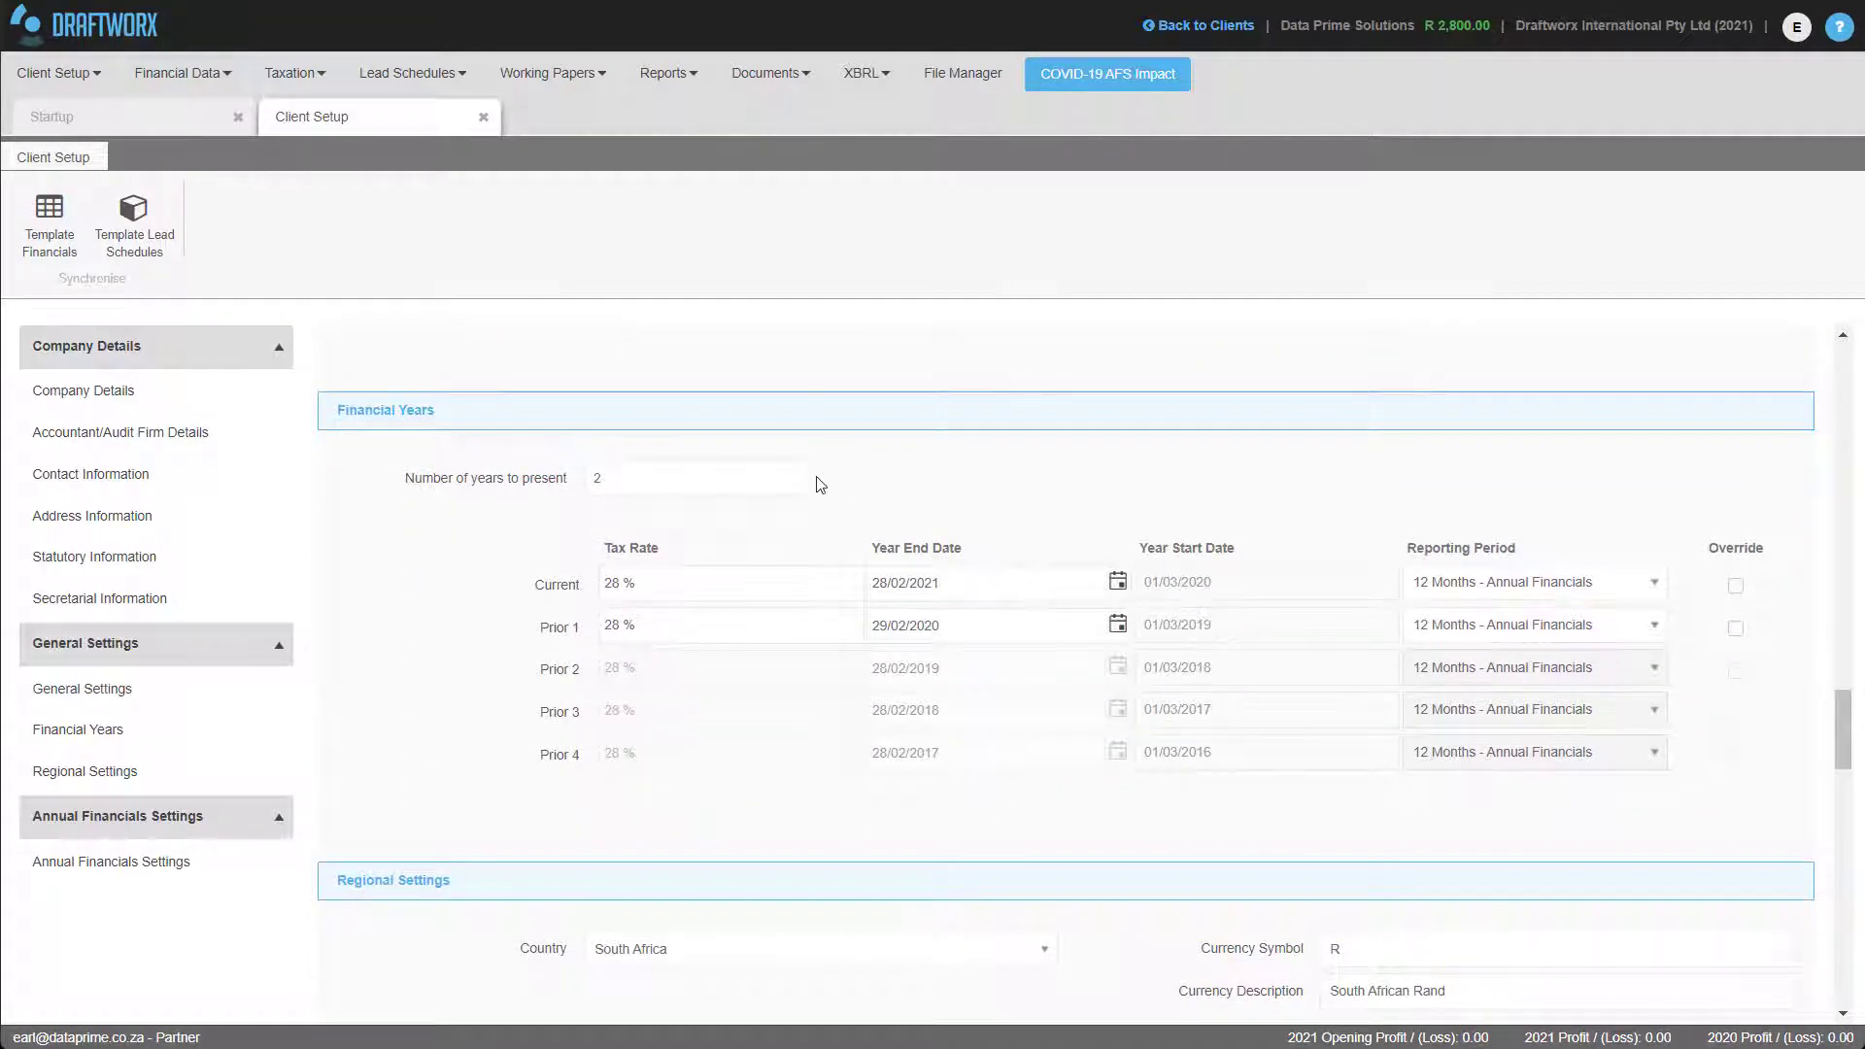
Nudge years presented to 3 and back to 2, then return to the startup page
mouse_move(697, 844)
click(798, 476)
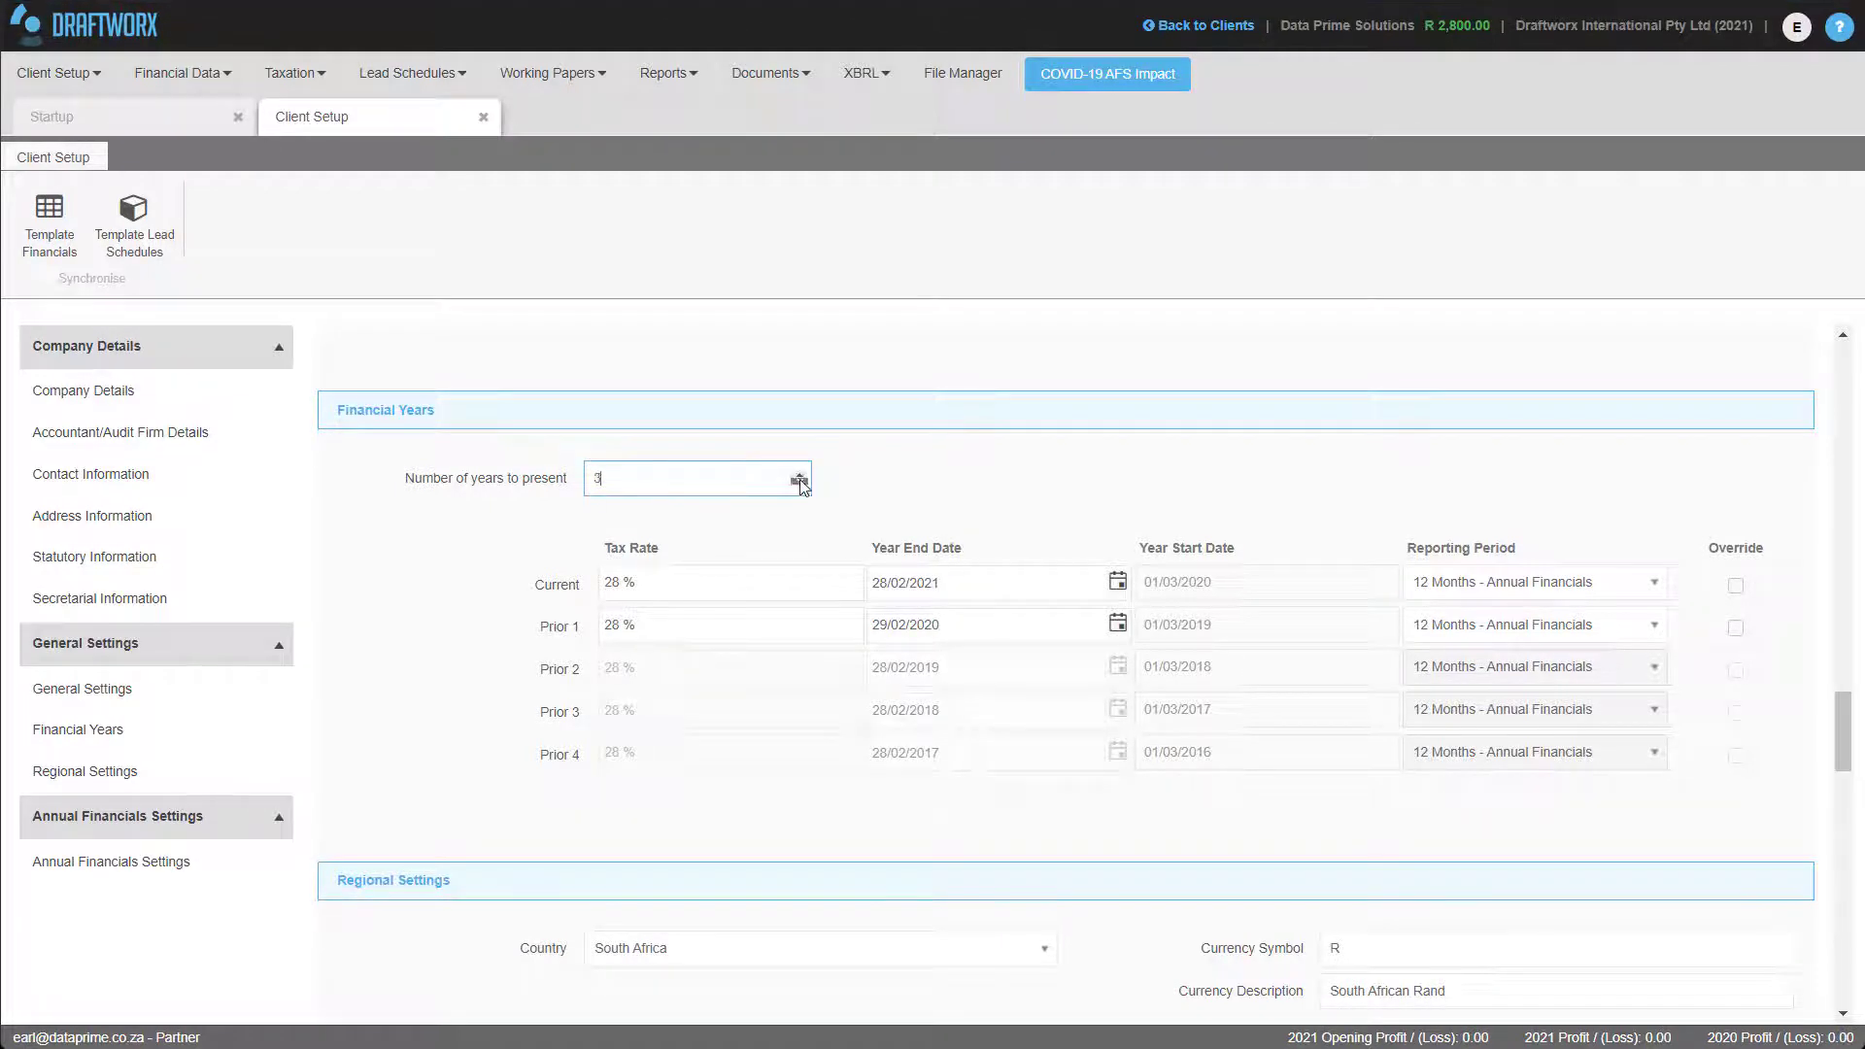
click(799, 485)
click(109, 122)
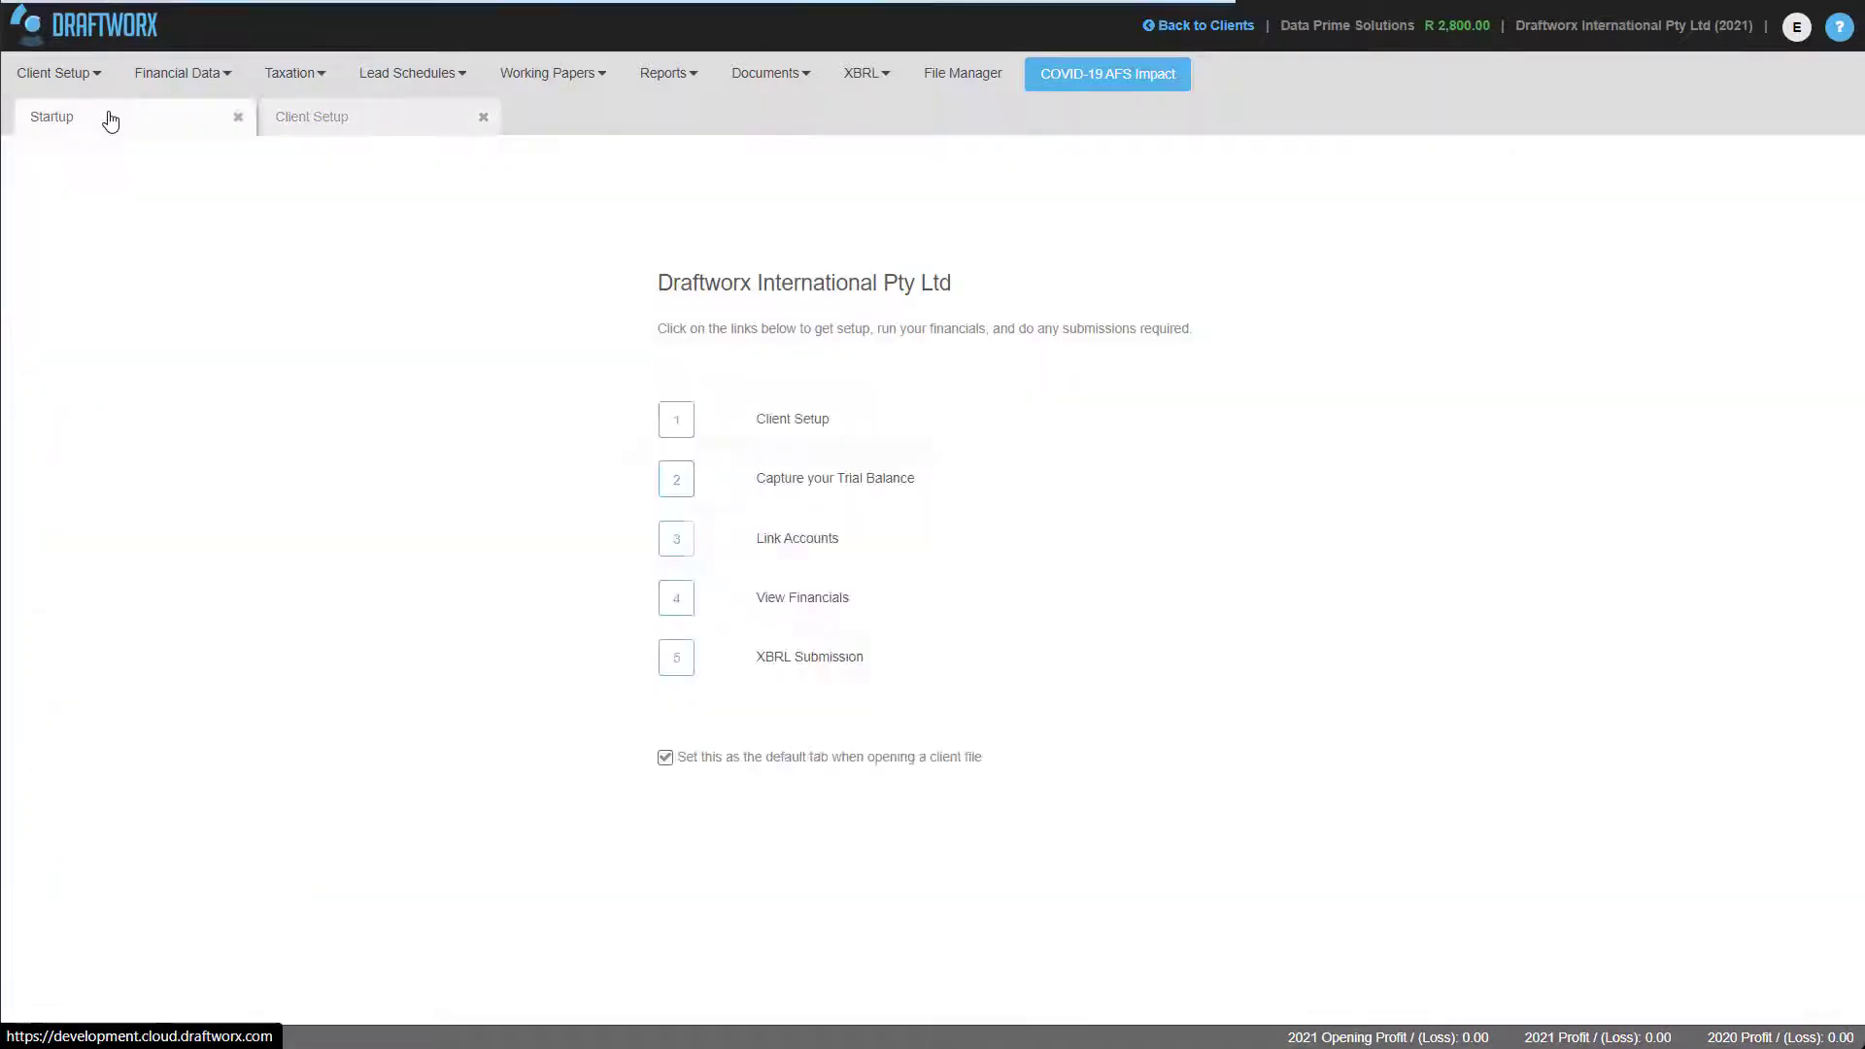
Open the trial balance capture screen and start the import from Cync
click(874, 491)
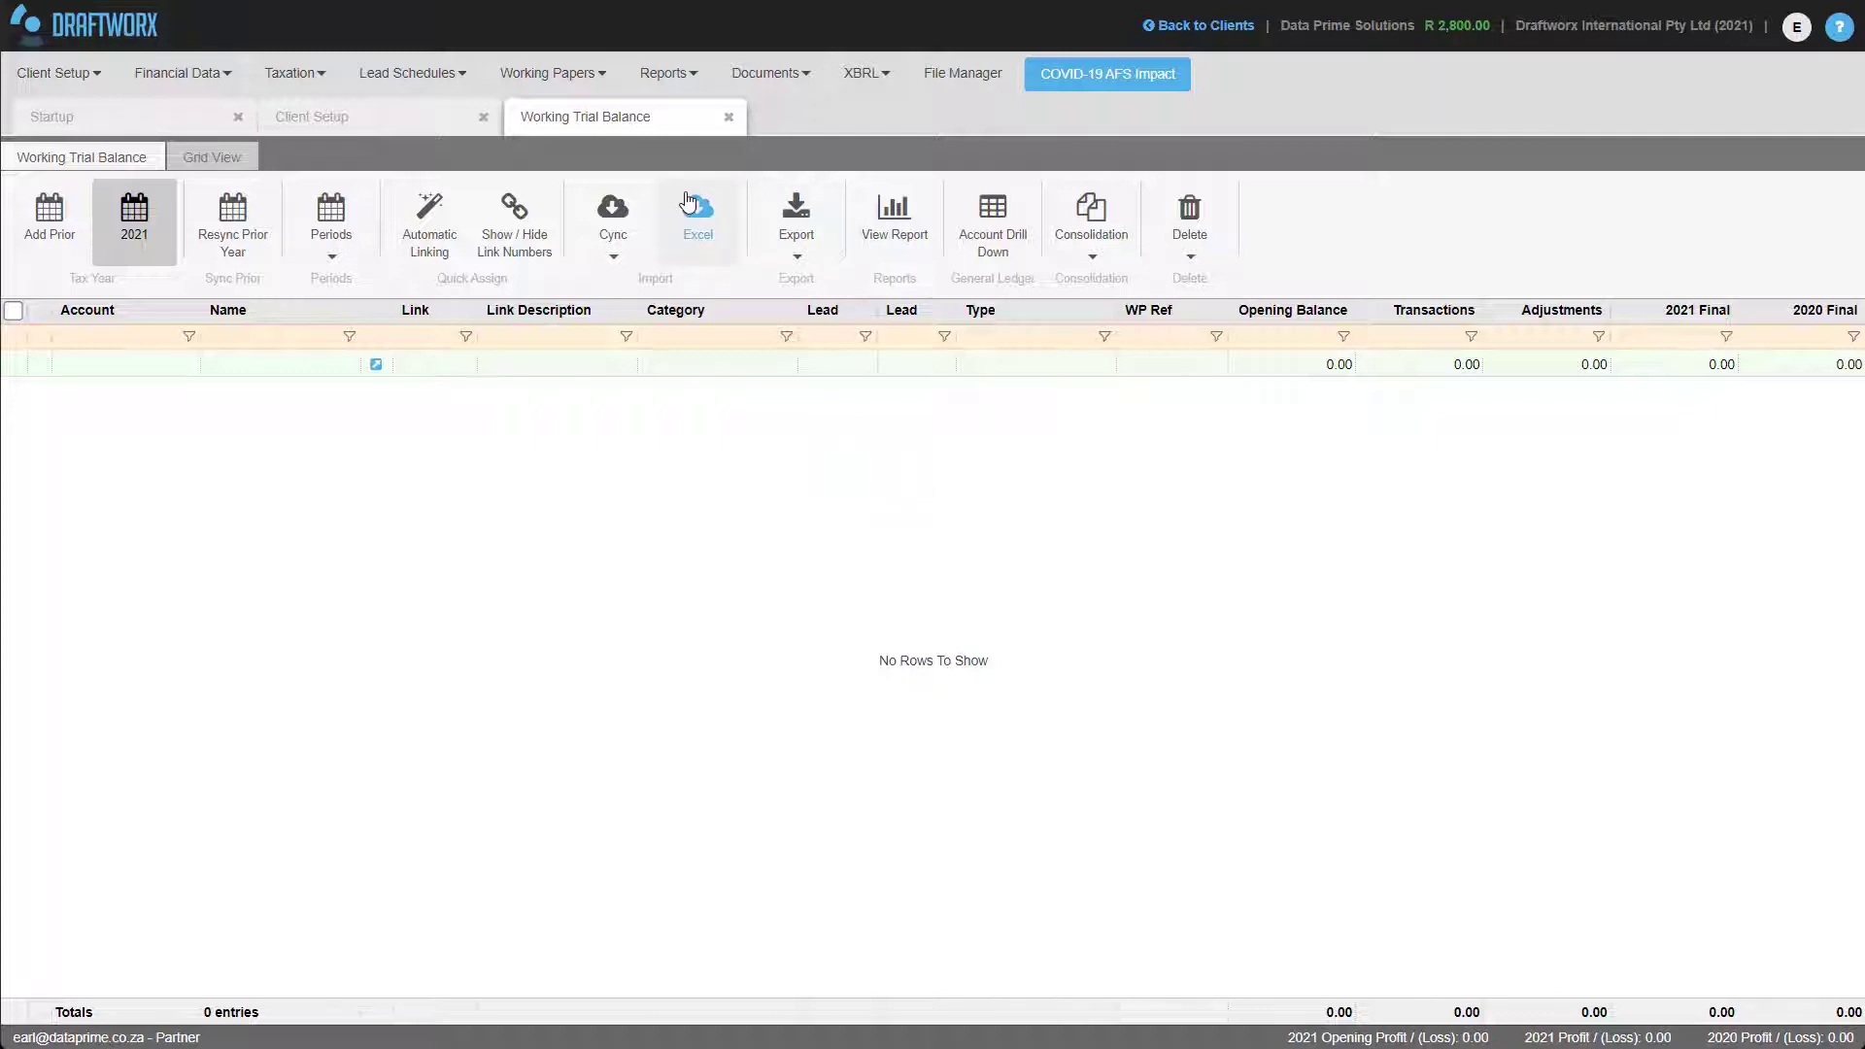
click(612, 226)
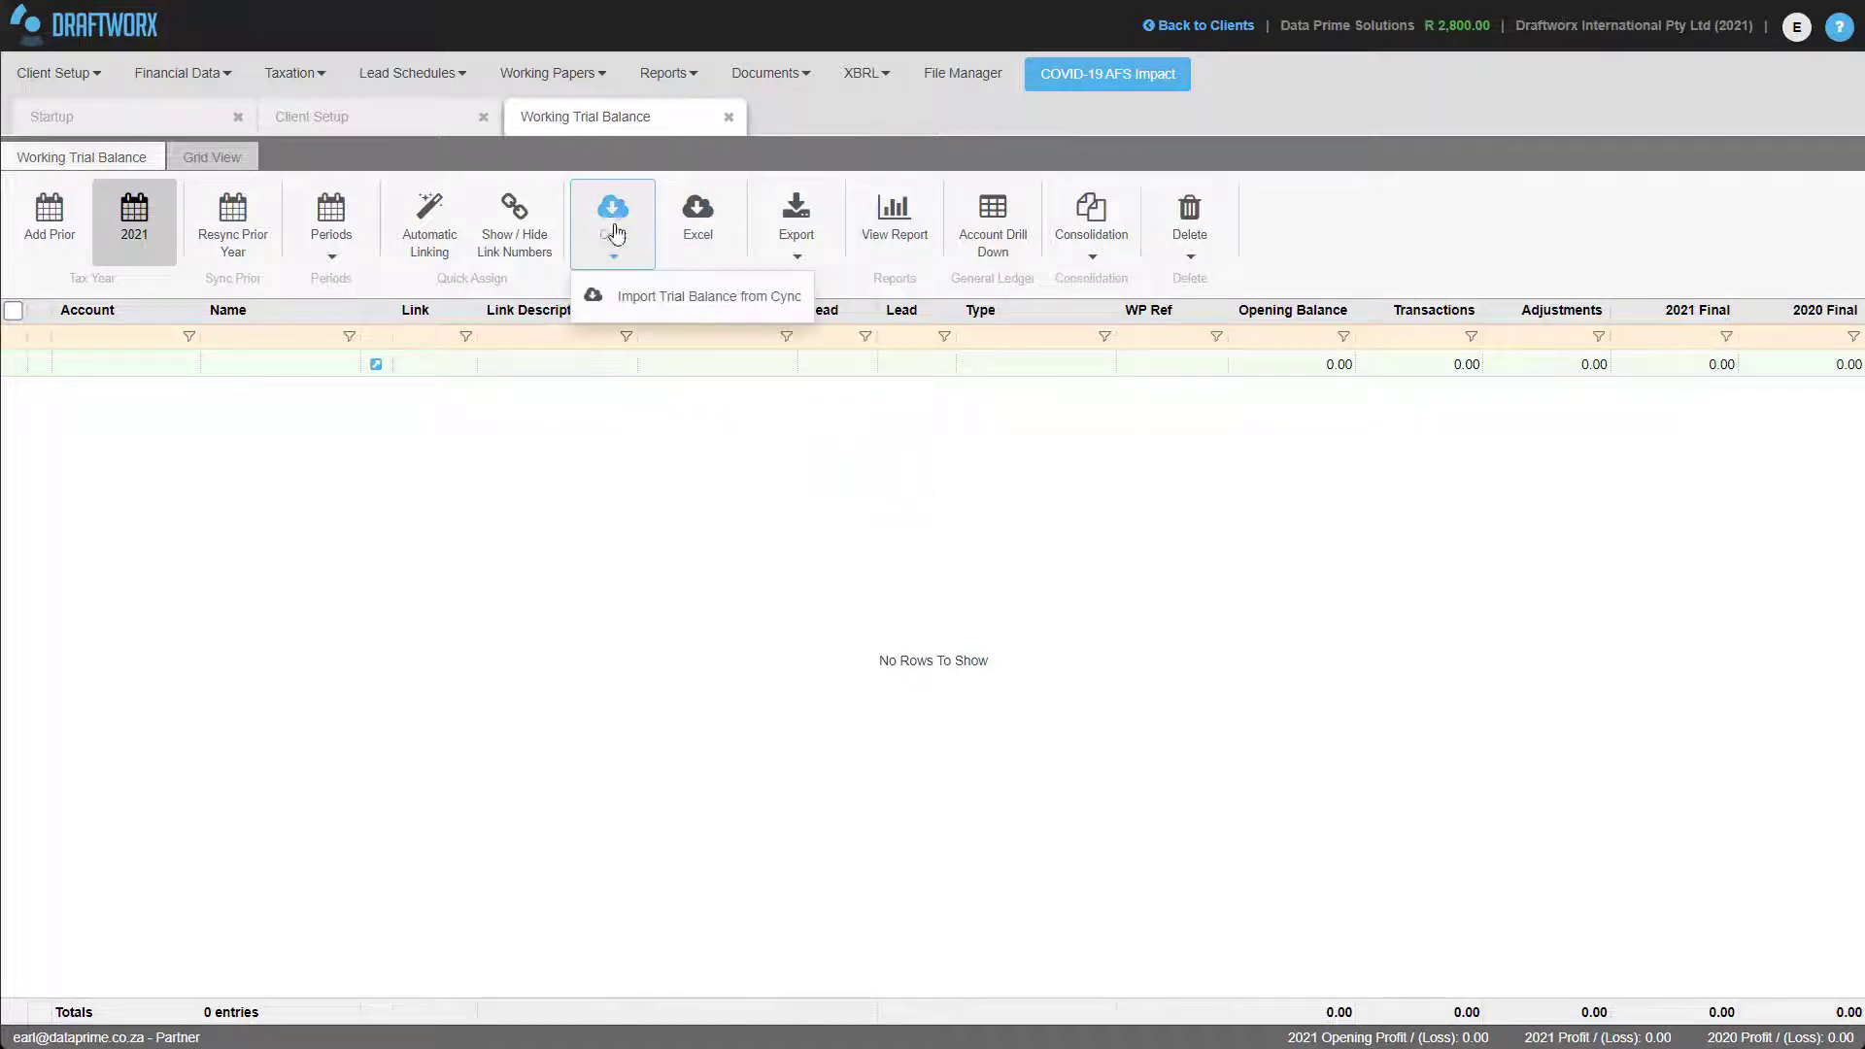
click(657, 298)
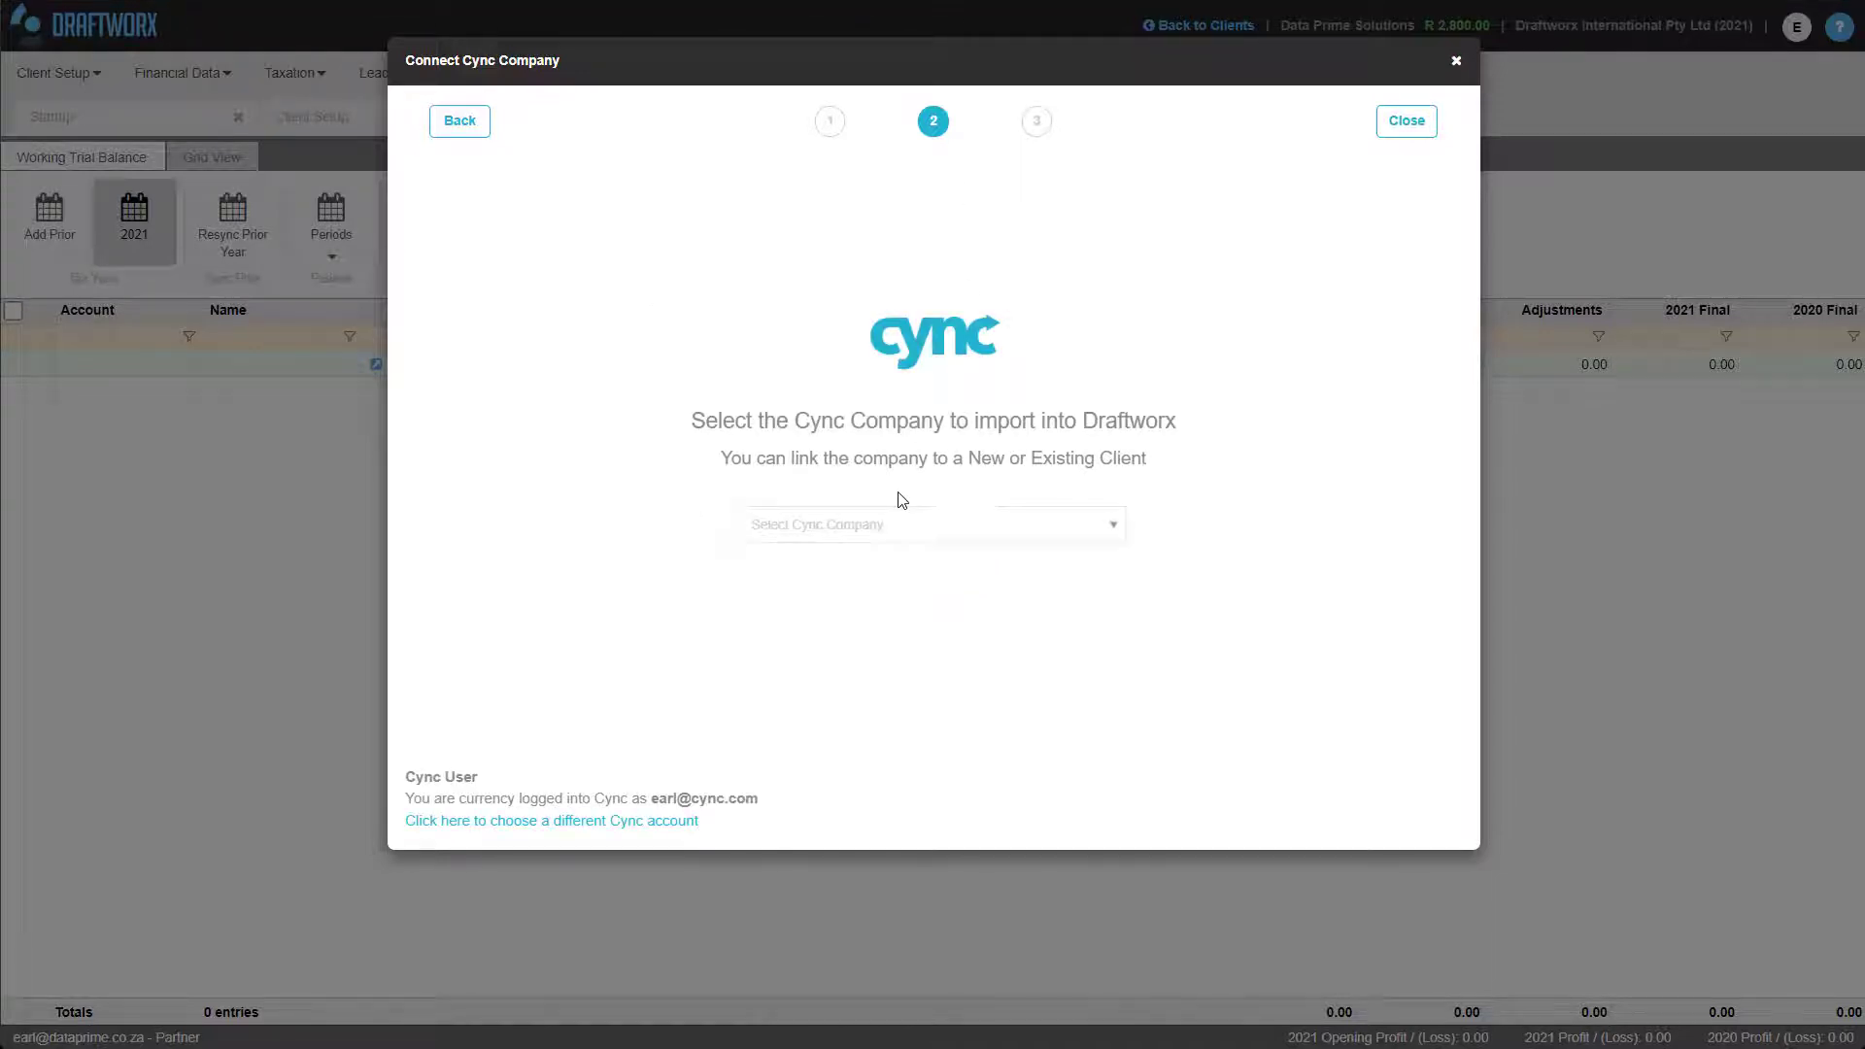
Import the trial balance of Cync company Draftworx International Ltd with default options
click(934, 528)
click(907, 647)
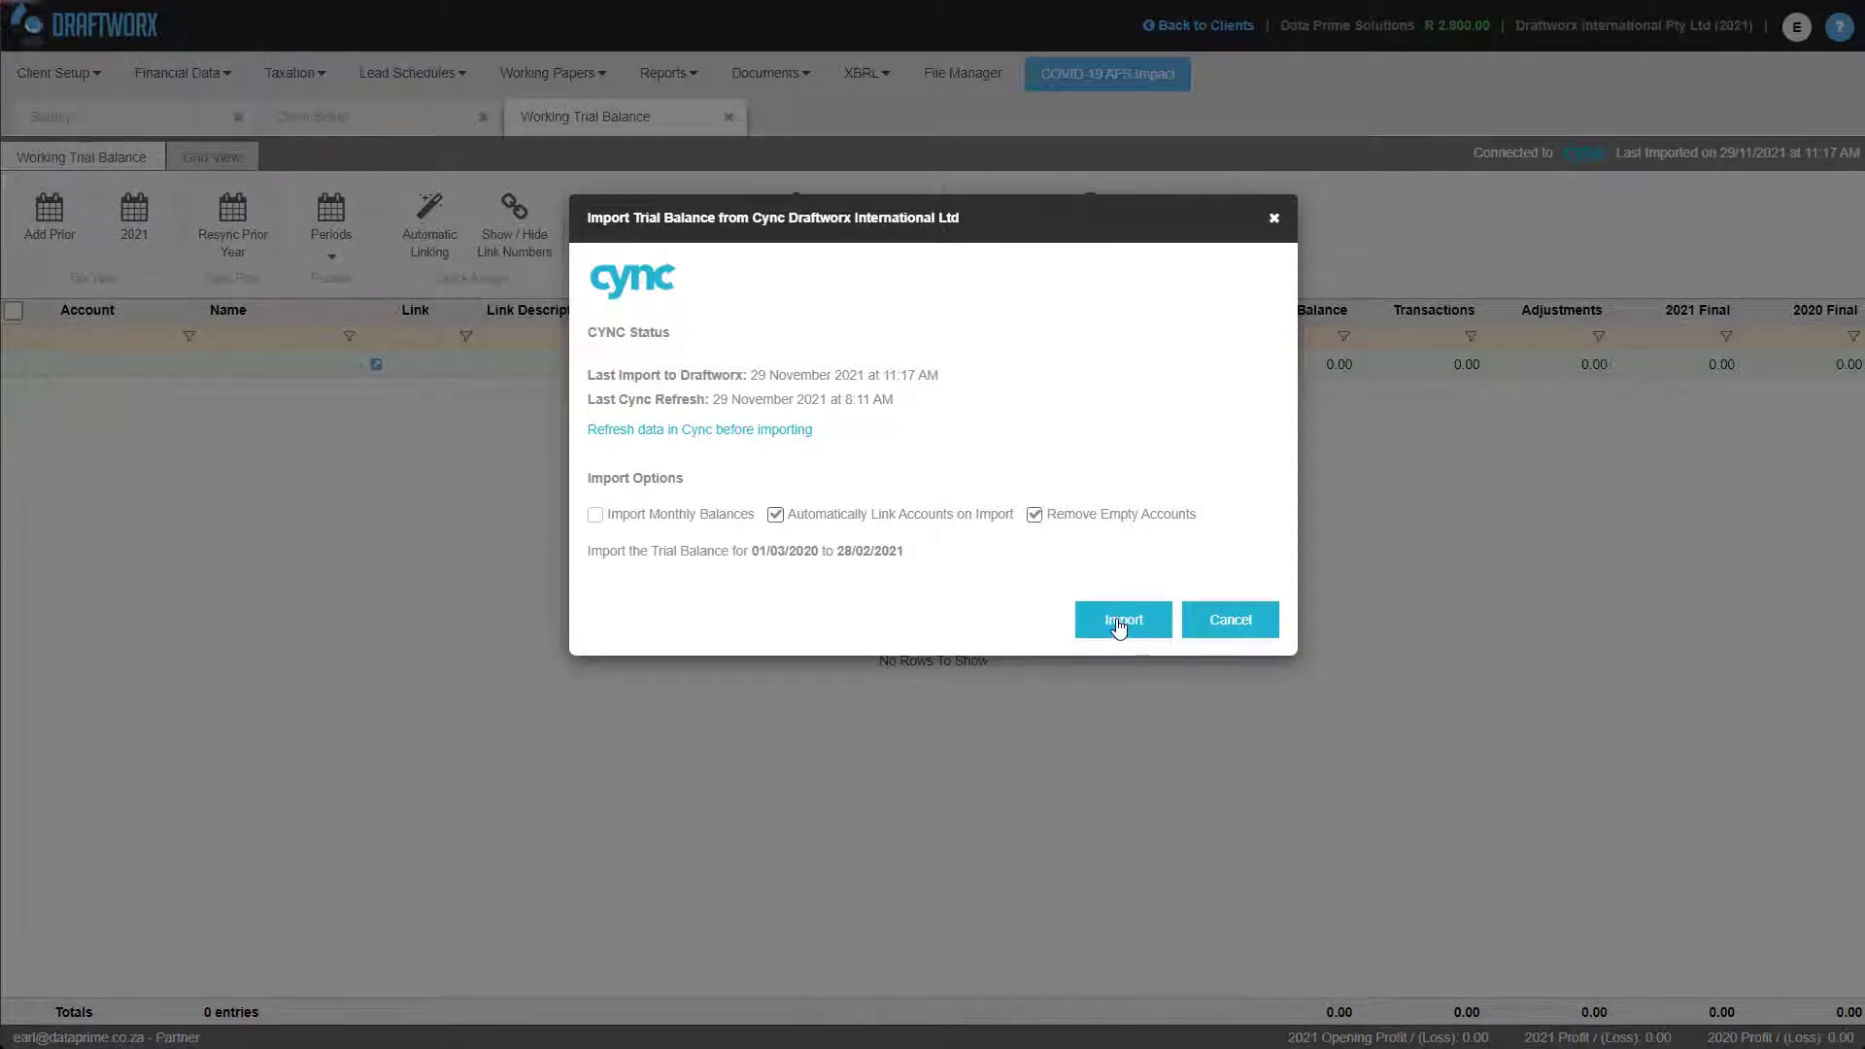
click(1118, 626)
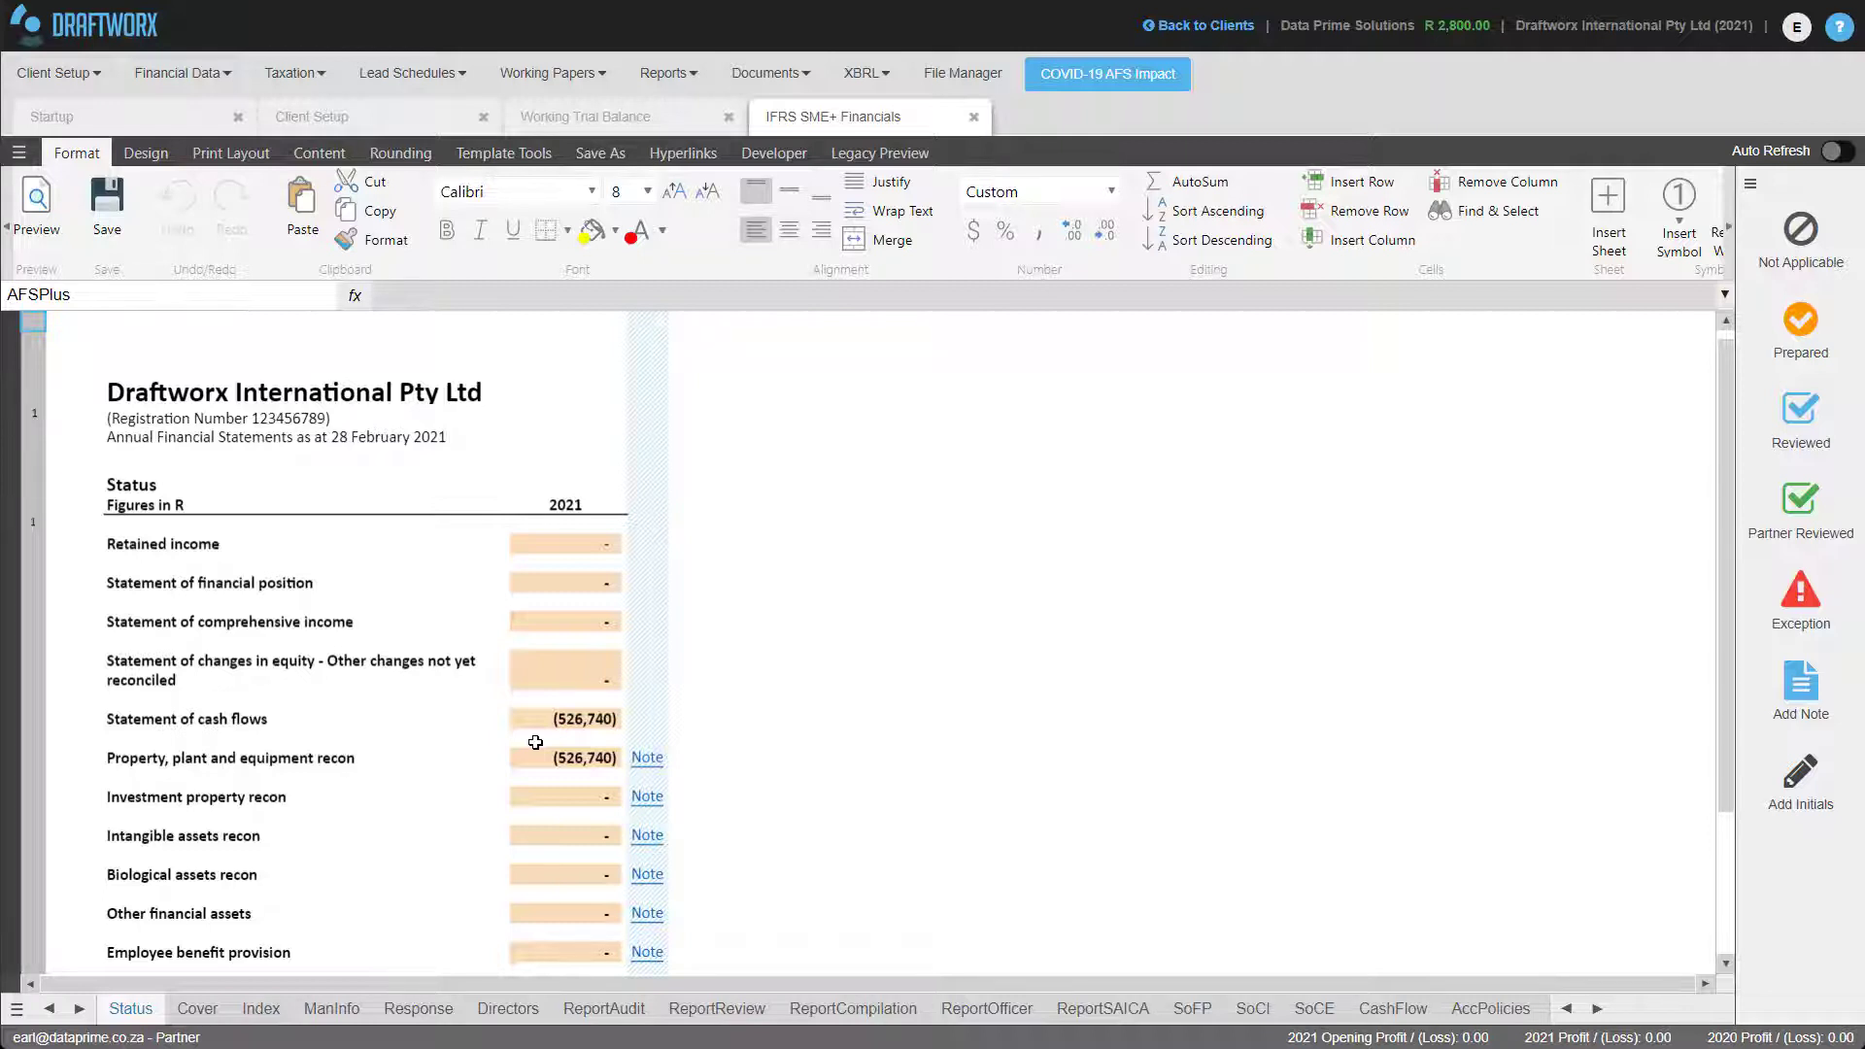
Show the Cover sheet of the loaded IFRS SME+ financials workbook
click(204, 1013)
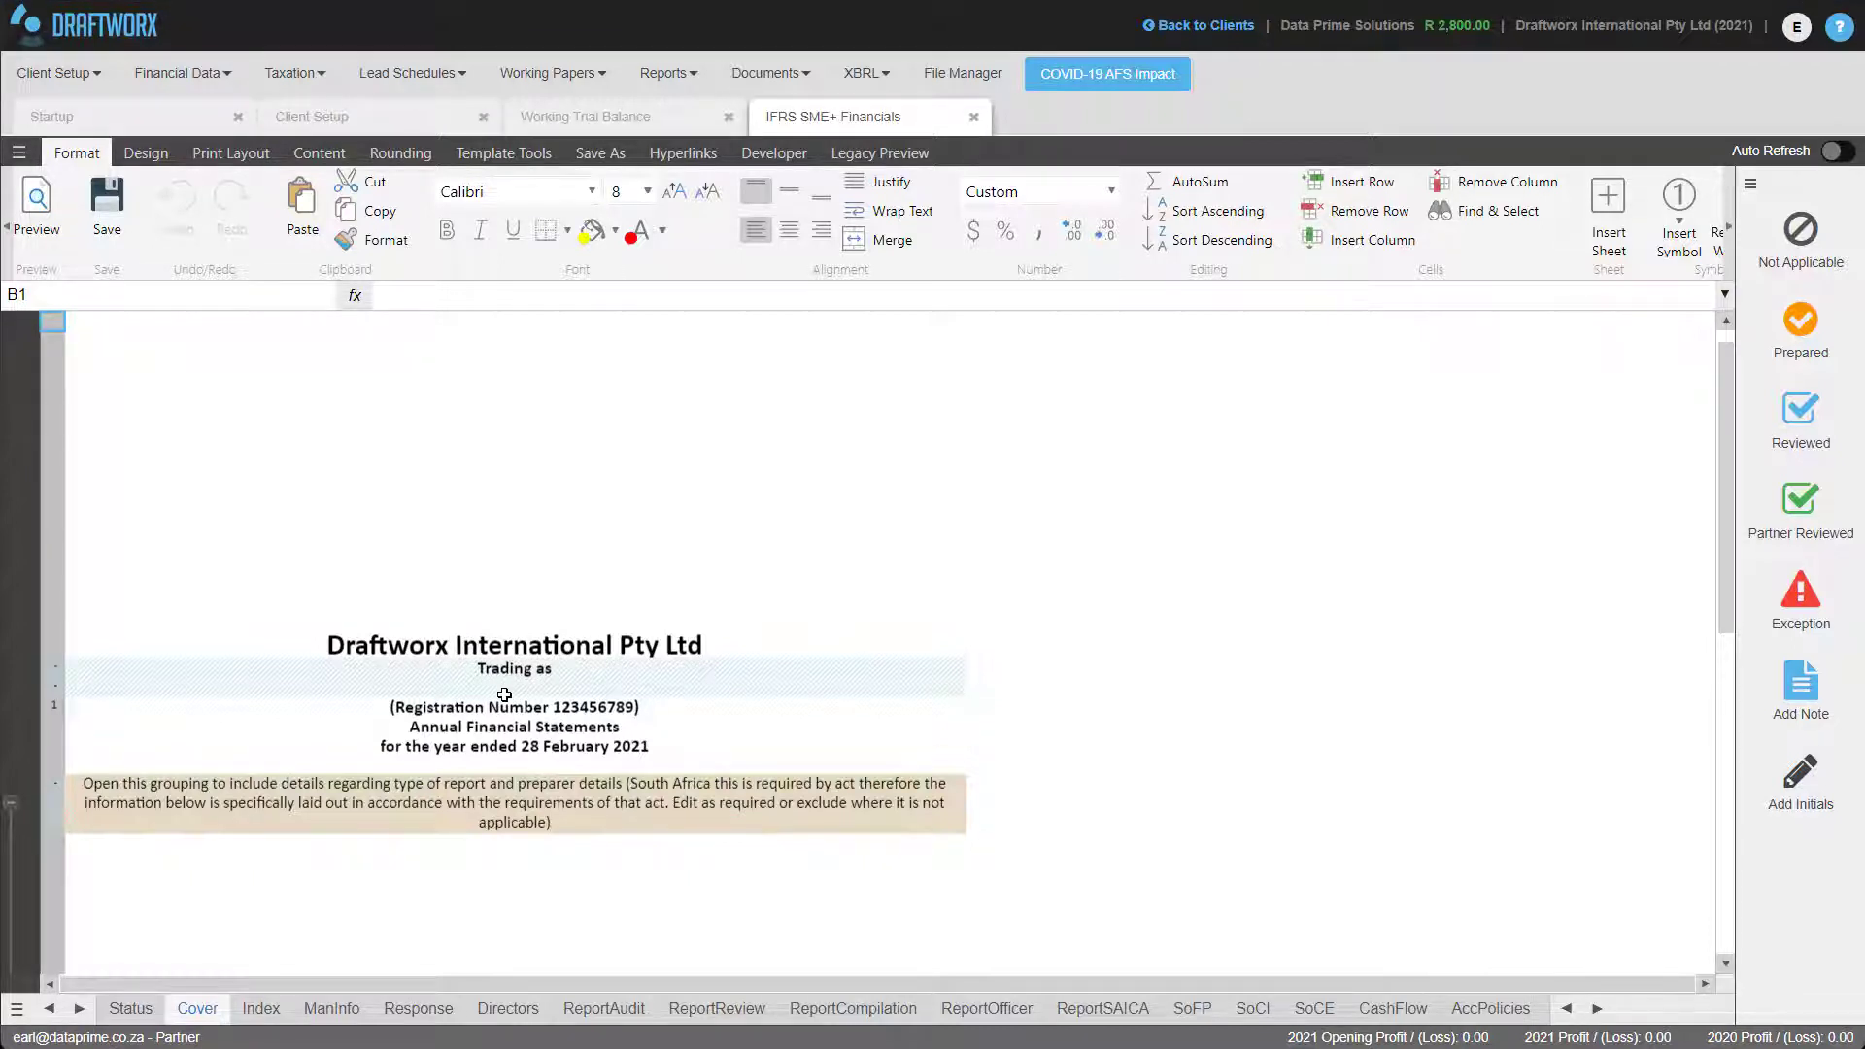
Review the Index, MainInfo, Response, Directors and ReportAudit sheets, reaching the sheet show/hide options
click(264, 1012)
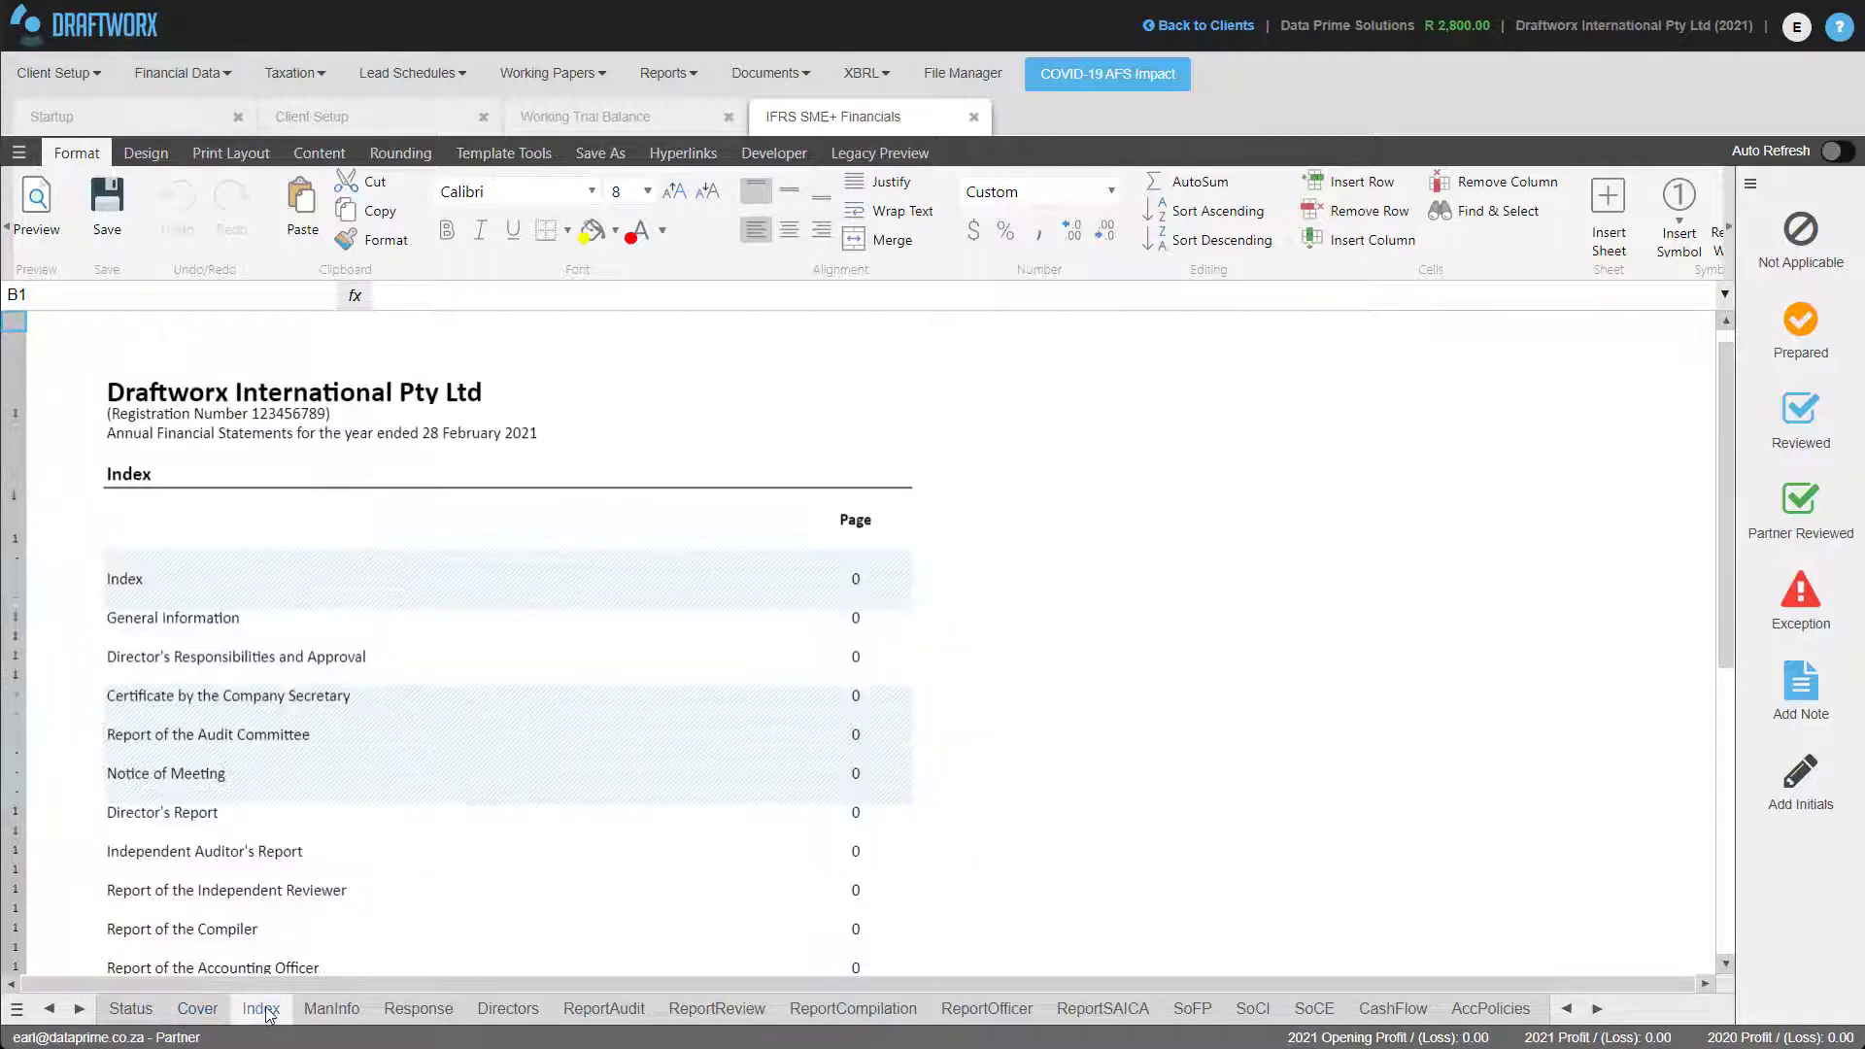
click(336, 1011)
click(418, 1013)
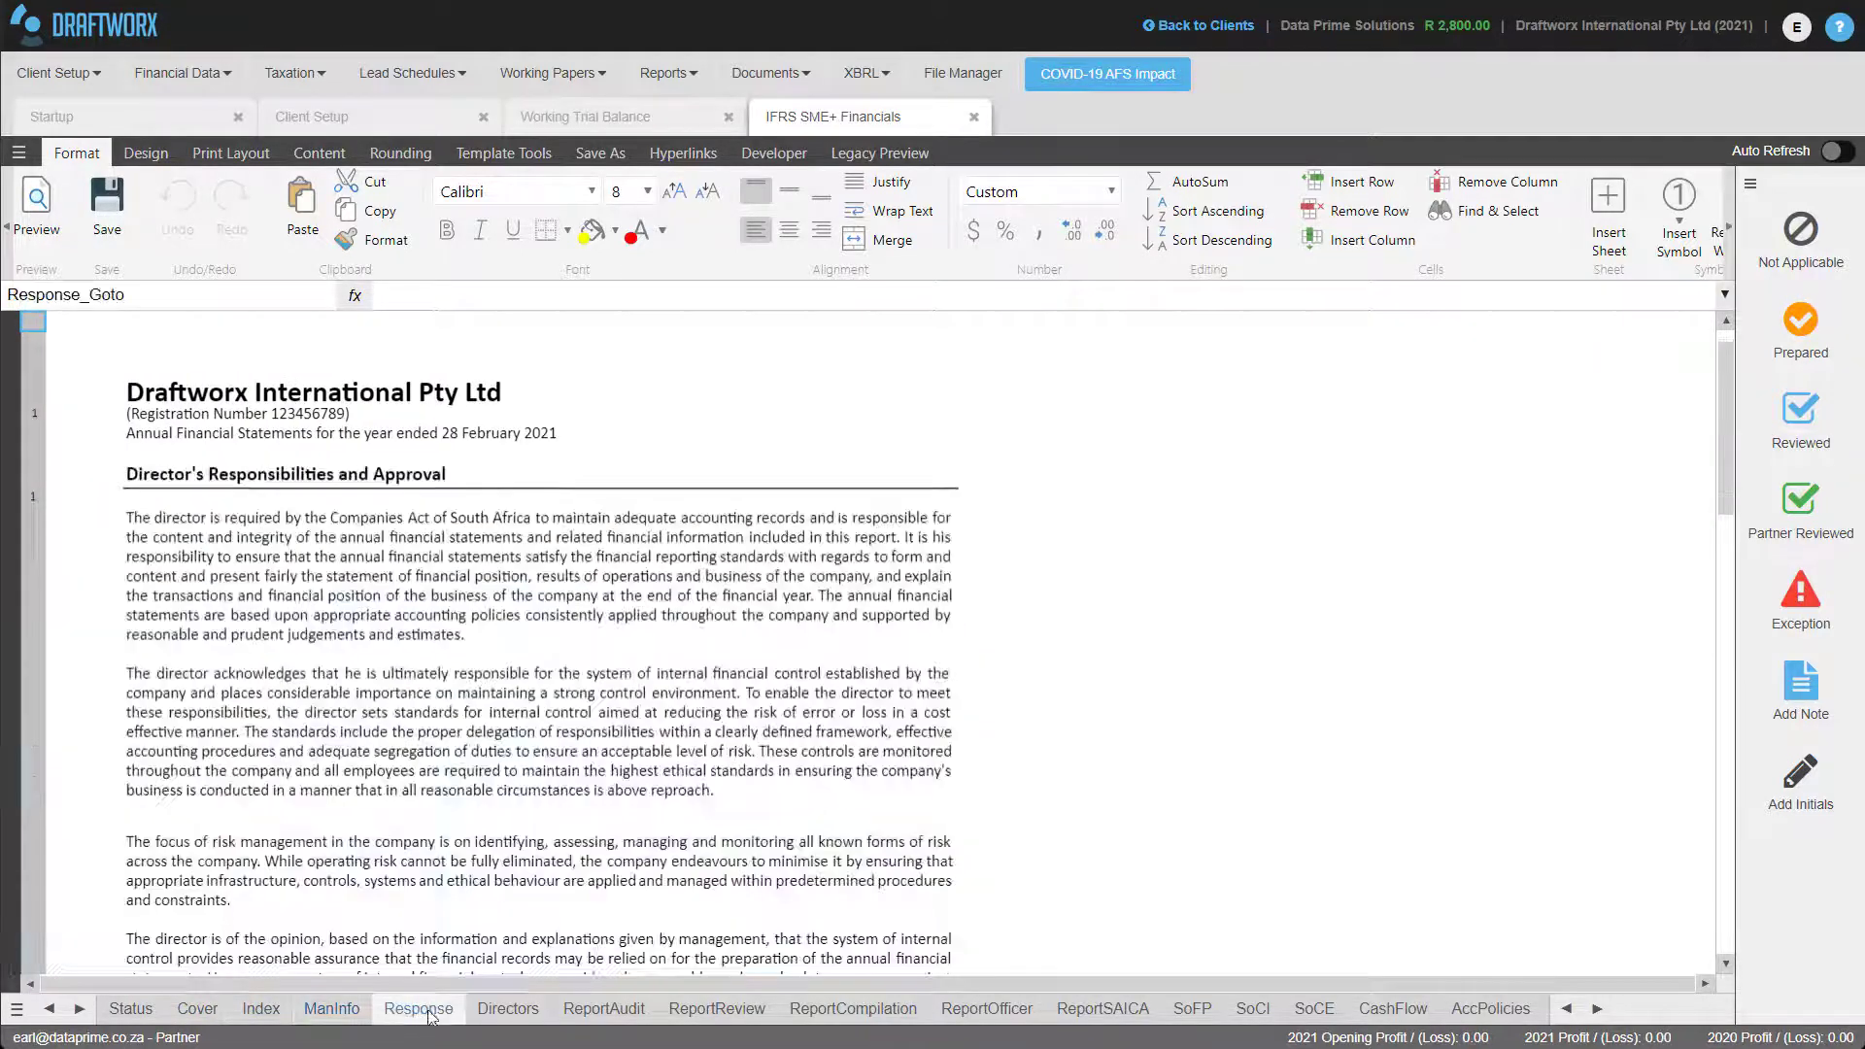
click(510, 1012)
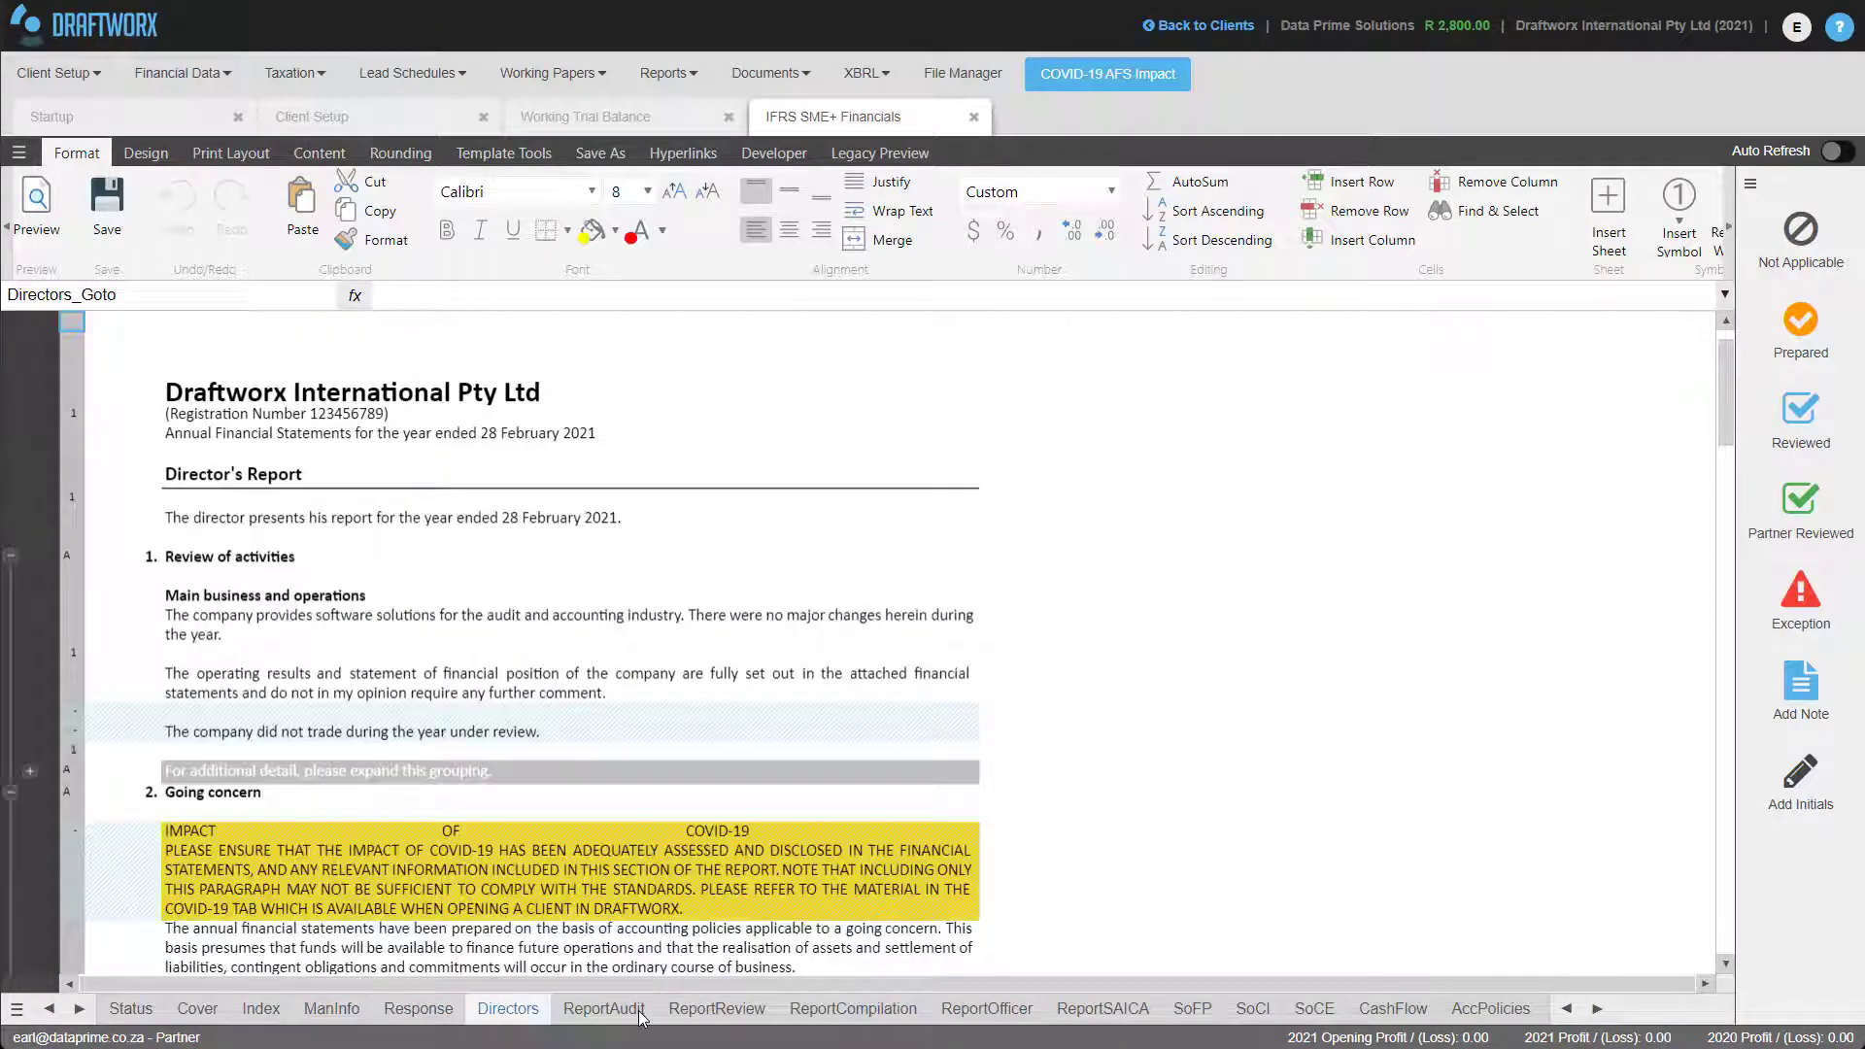
click(643, 1016)
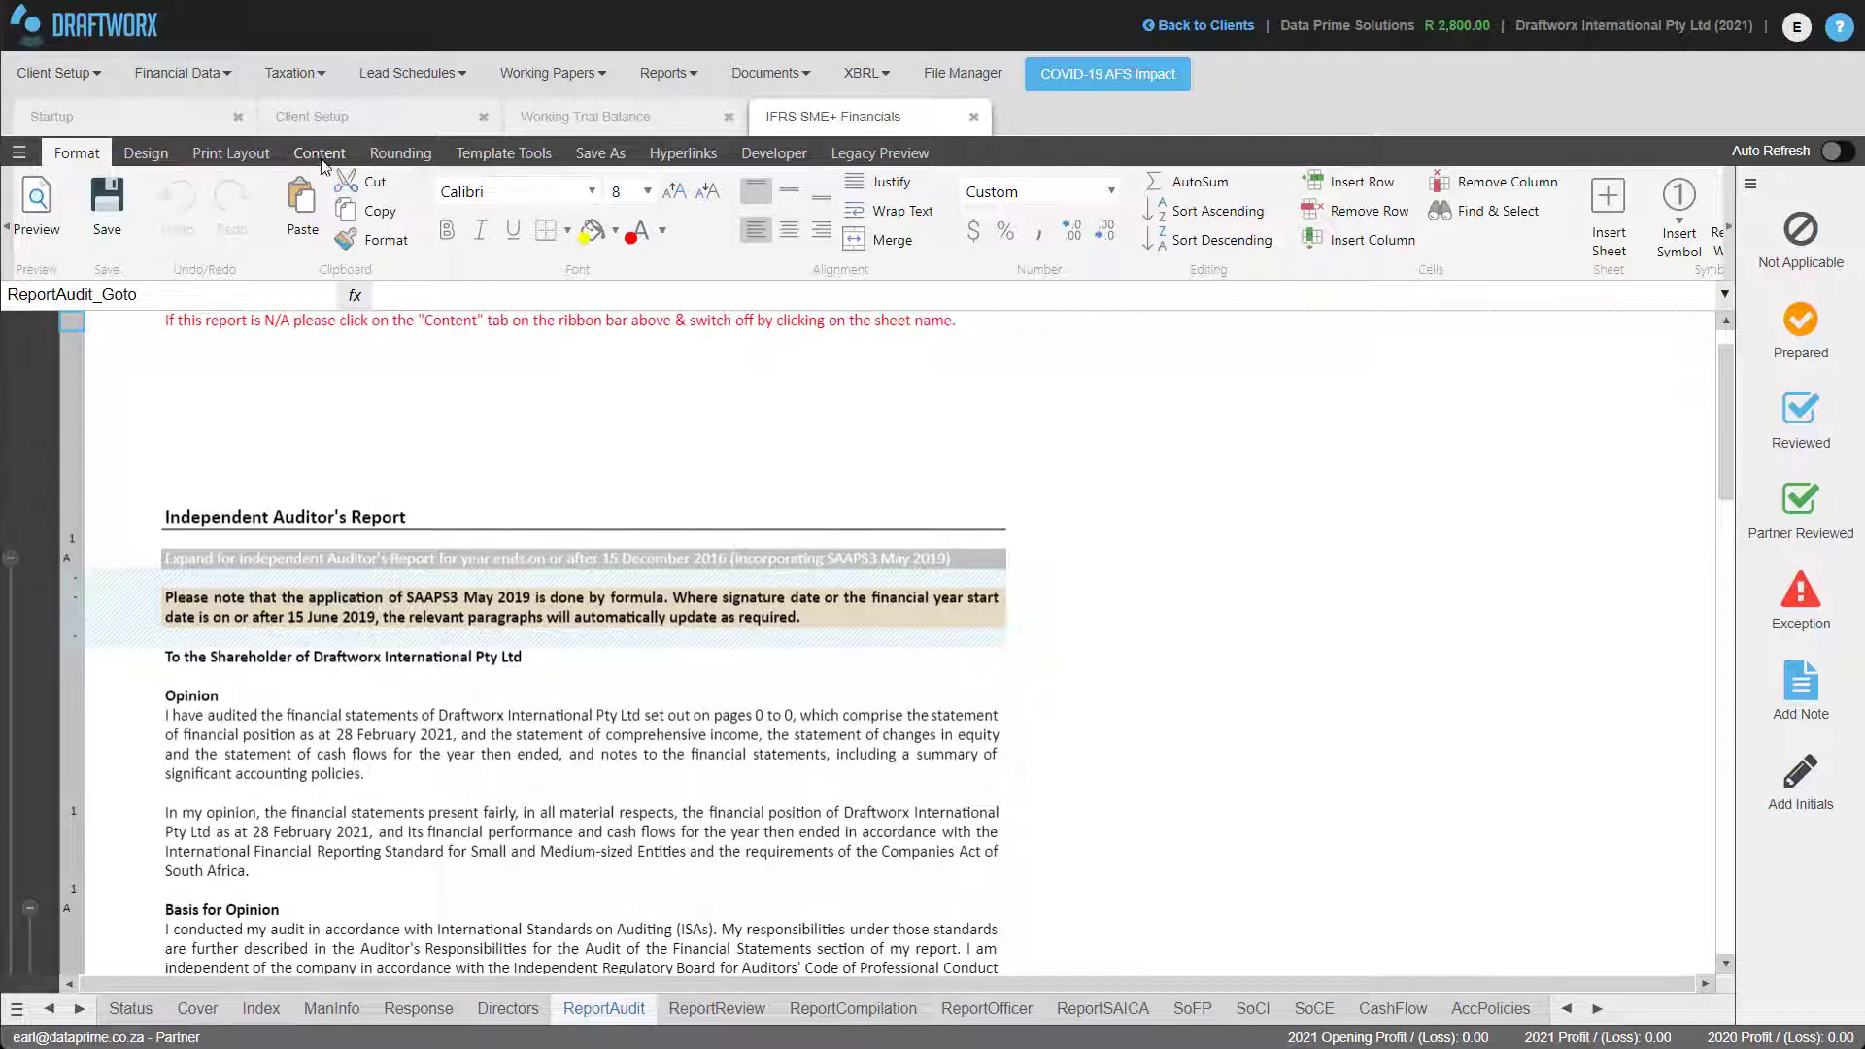
click(318, 155)
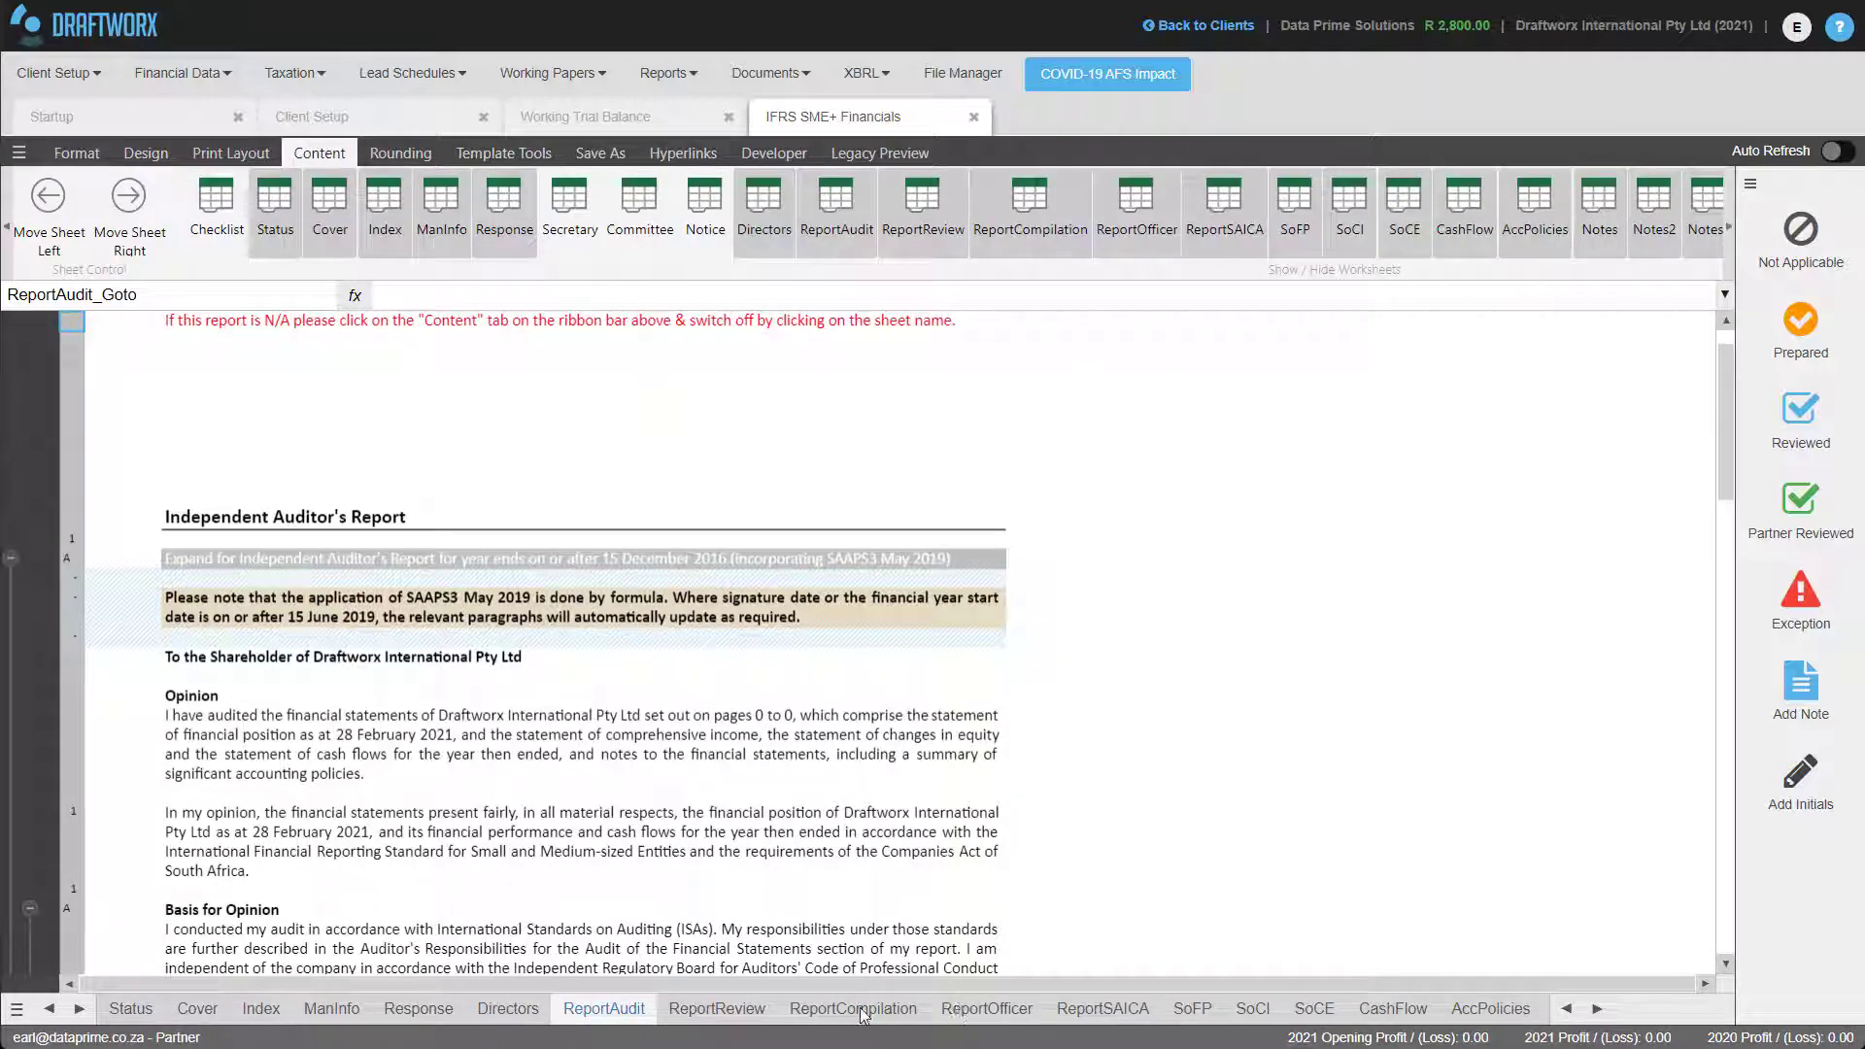
Hide the ReportAudit, ReportReview, ReportOfficer, ReportSAICA and Status sheets; show the Statement of Financial Position
click(858, 220)
click(934, 228)
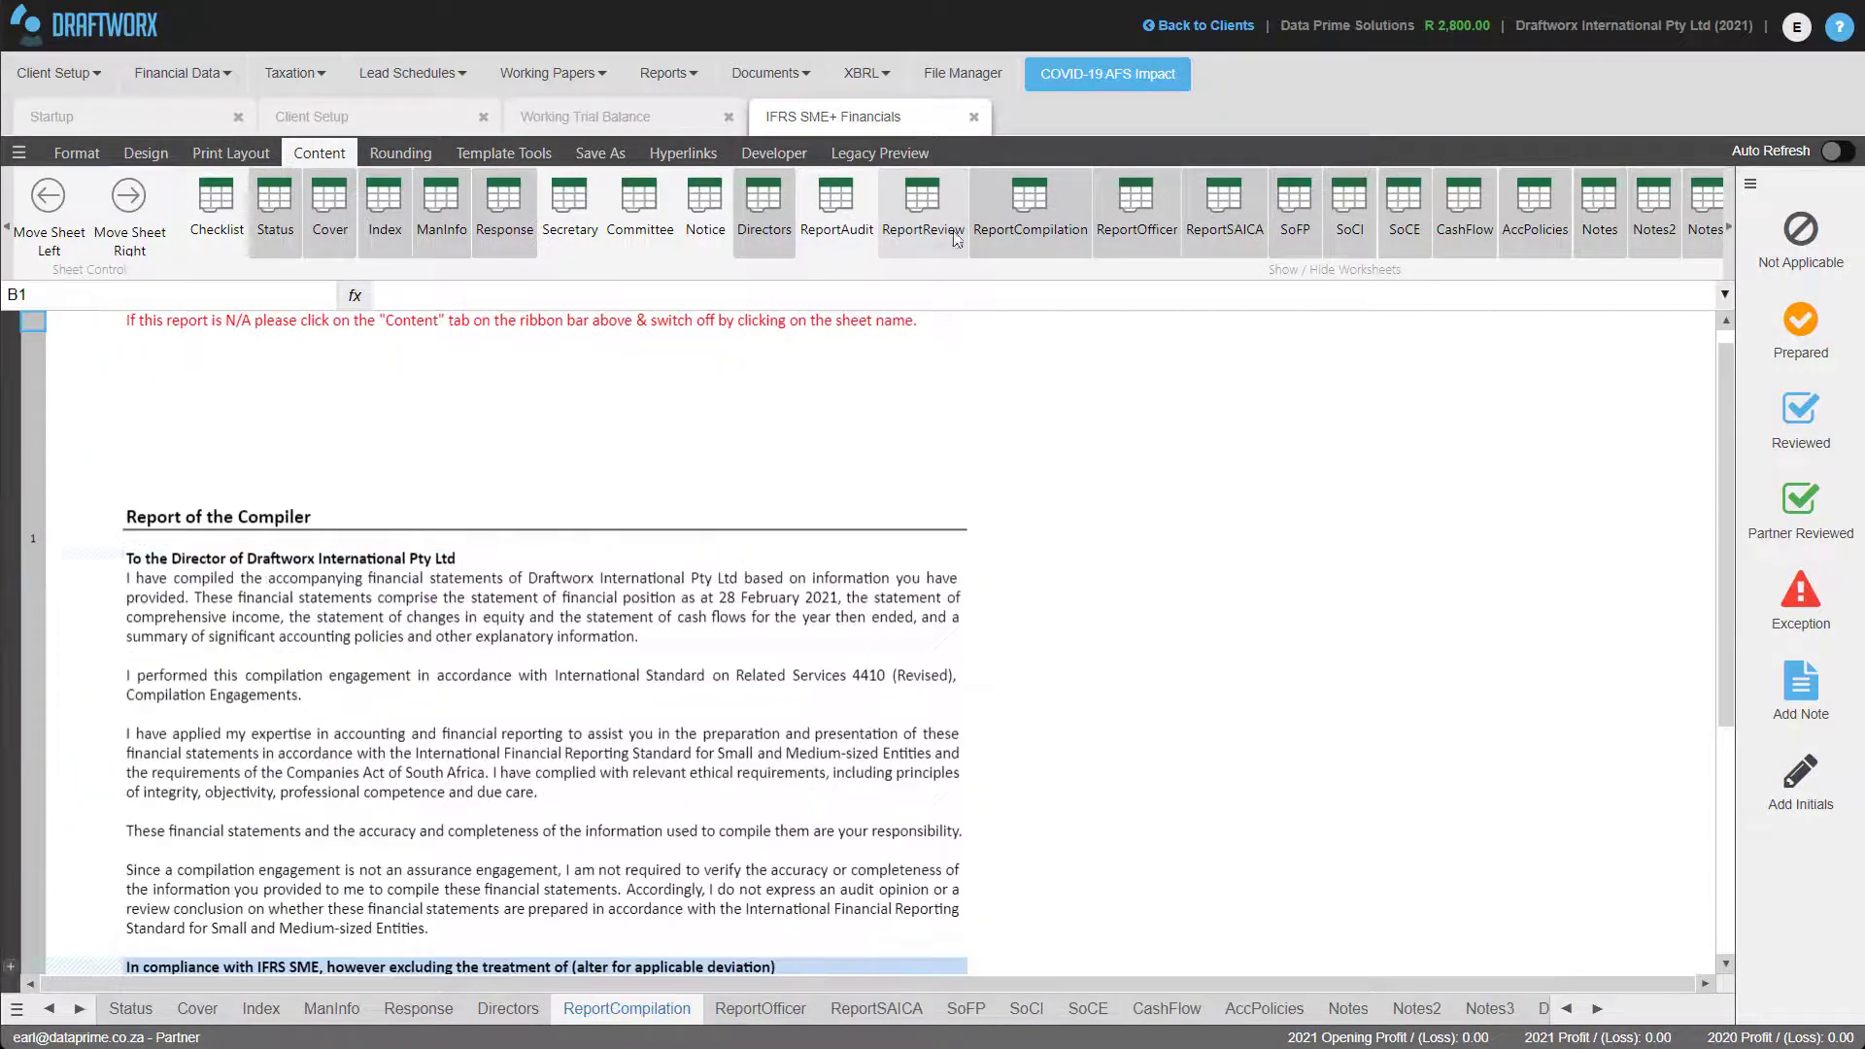
click(1136, 220)
click(1229, 241)
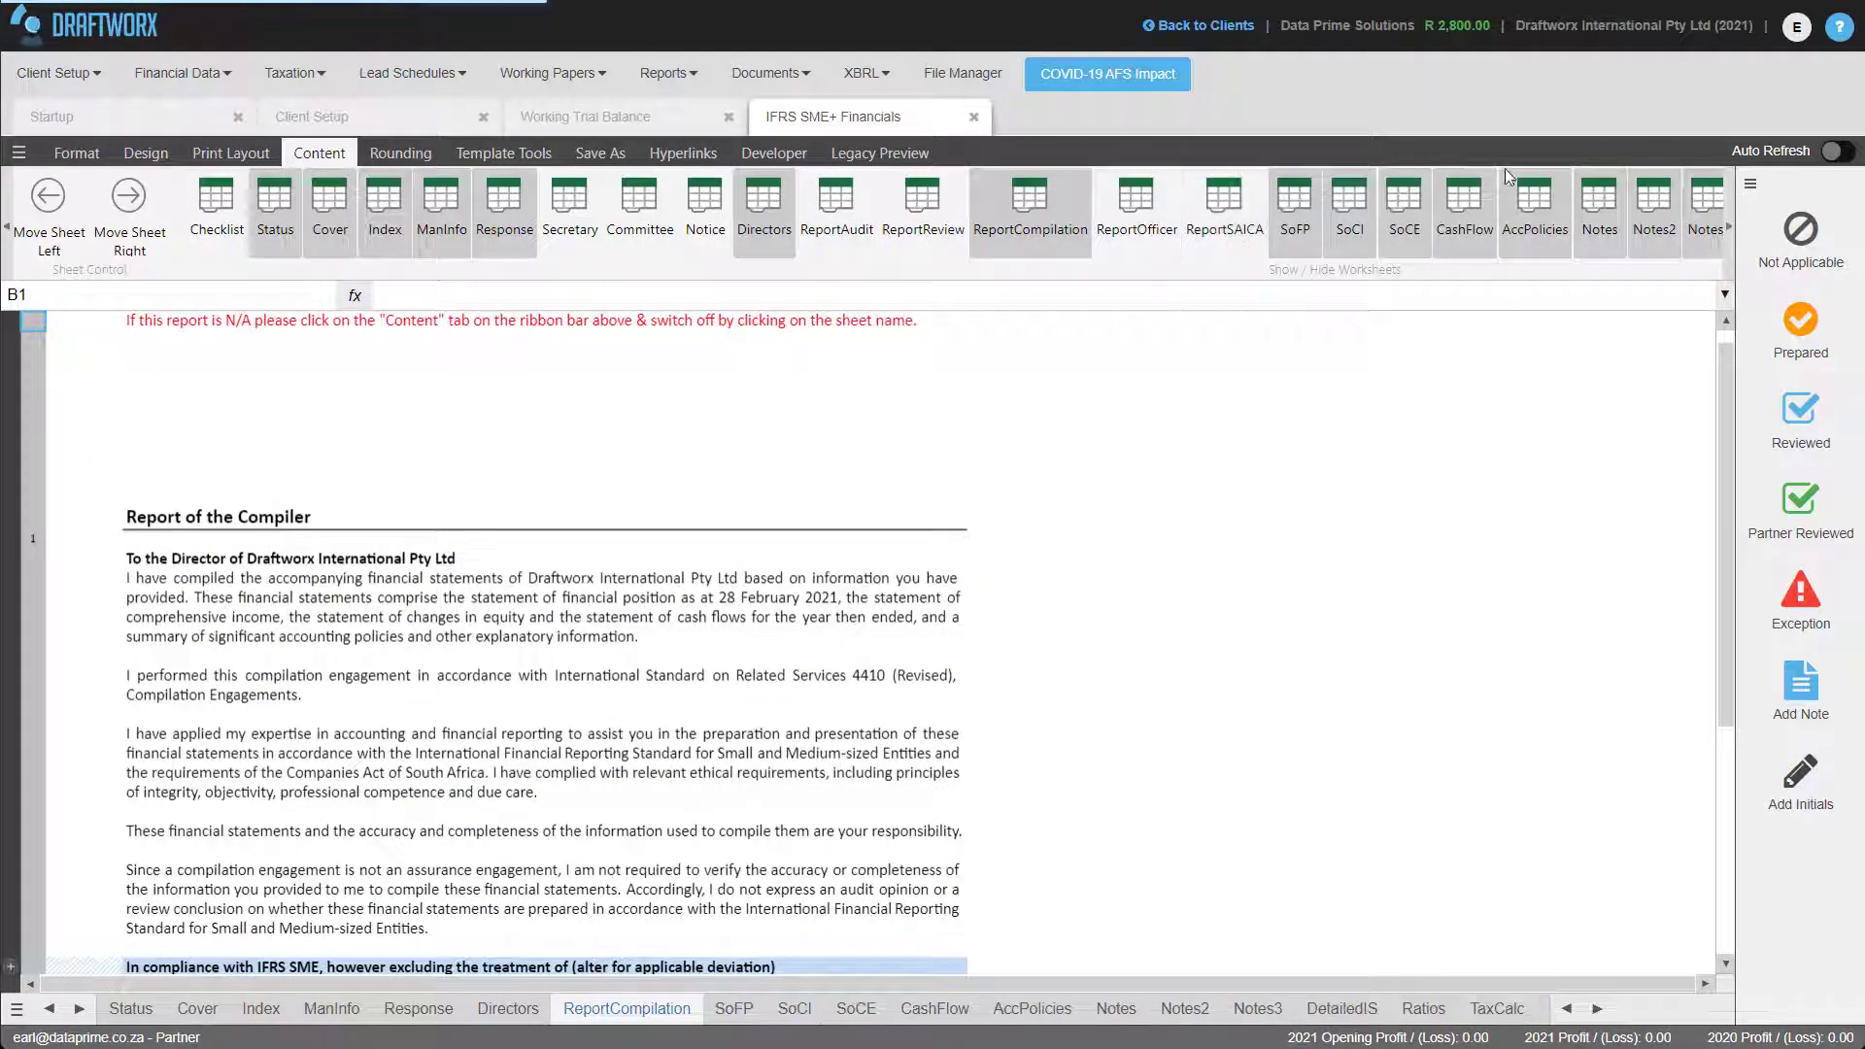
click(283, 232)
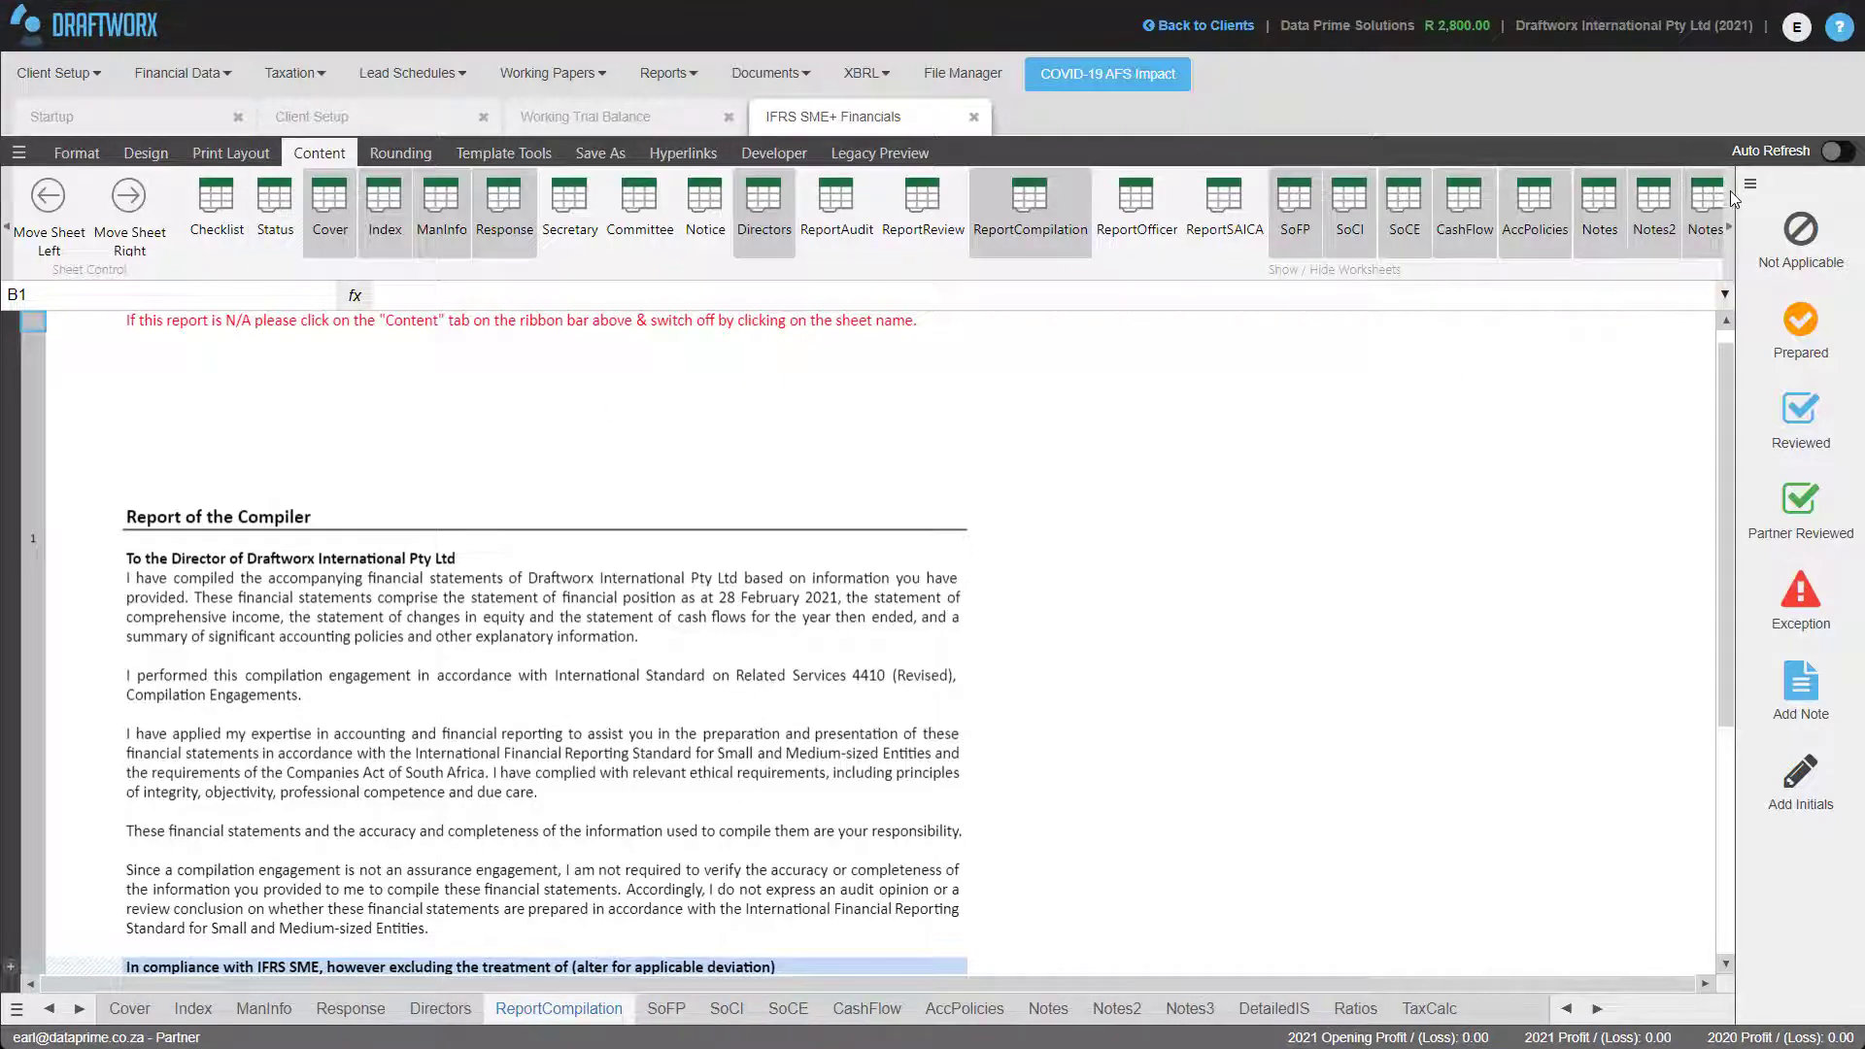
click(664, 1010)
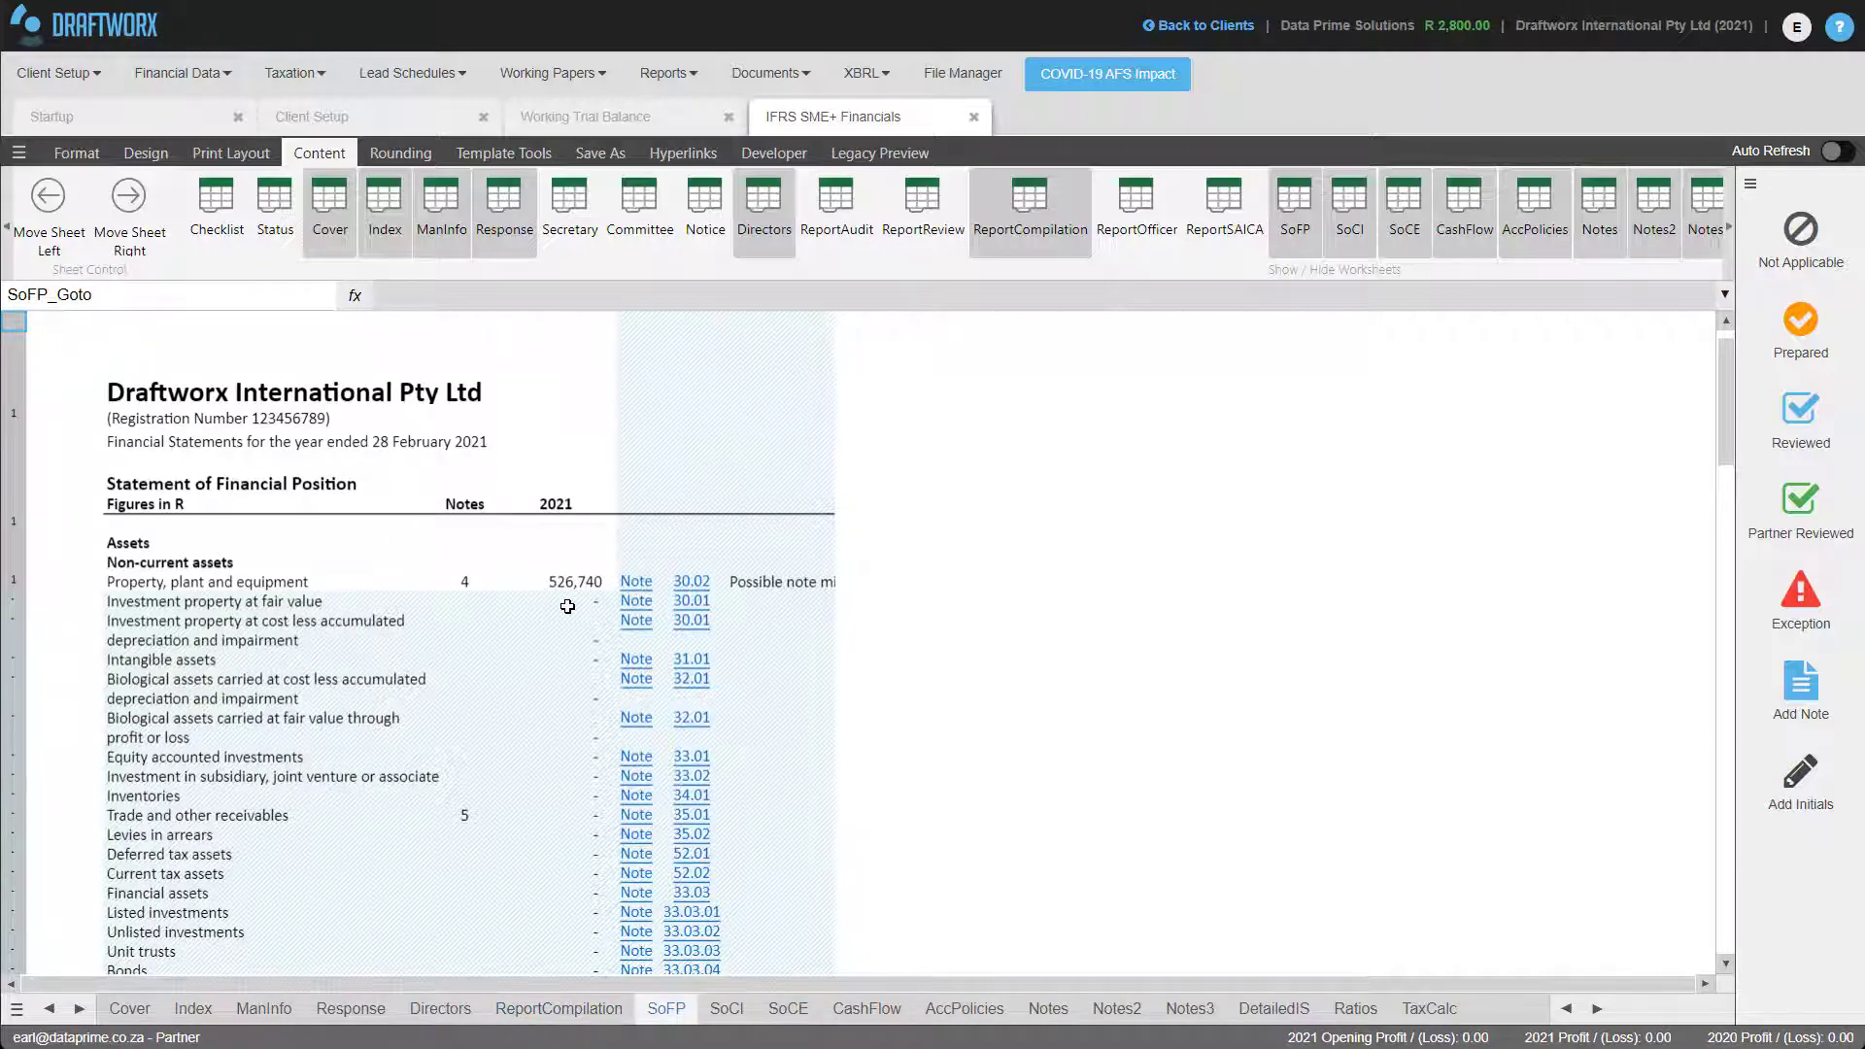
scroll(466, 635, down, 1)
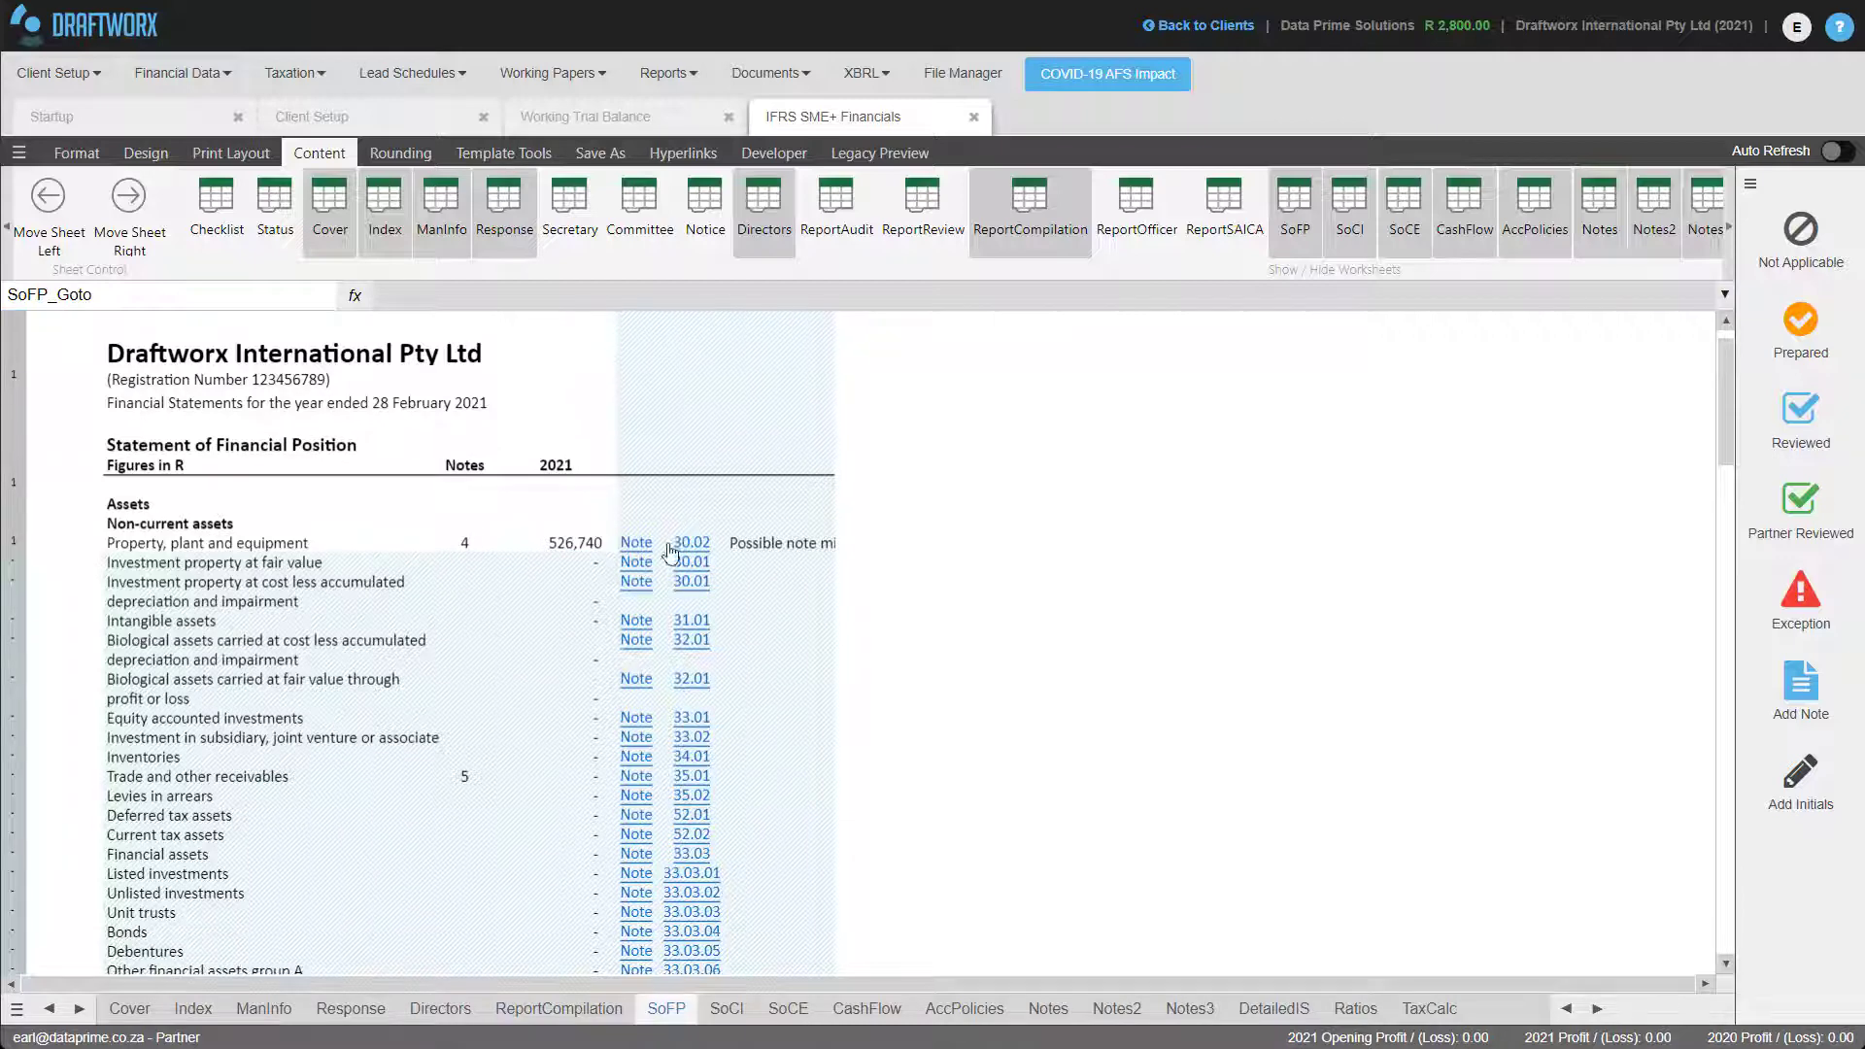
scroll(488, 576, down, 1)
scroll(500, 679, down, 4)
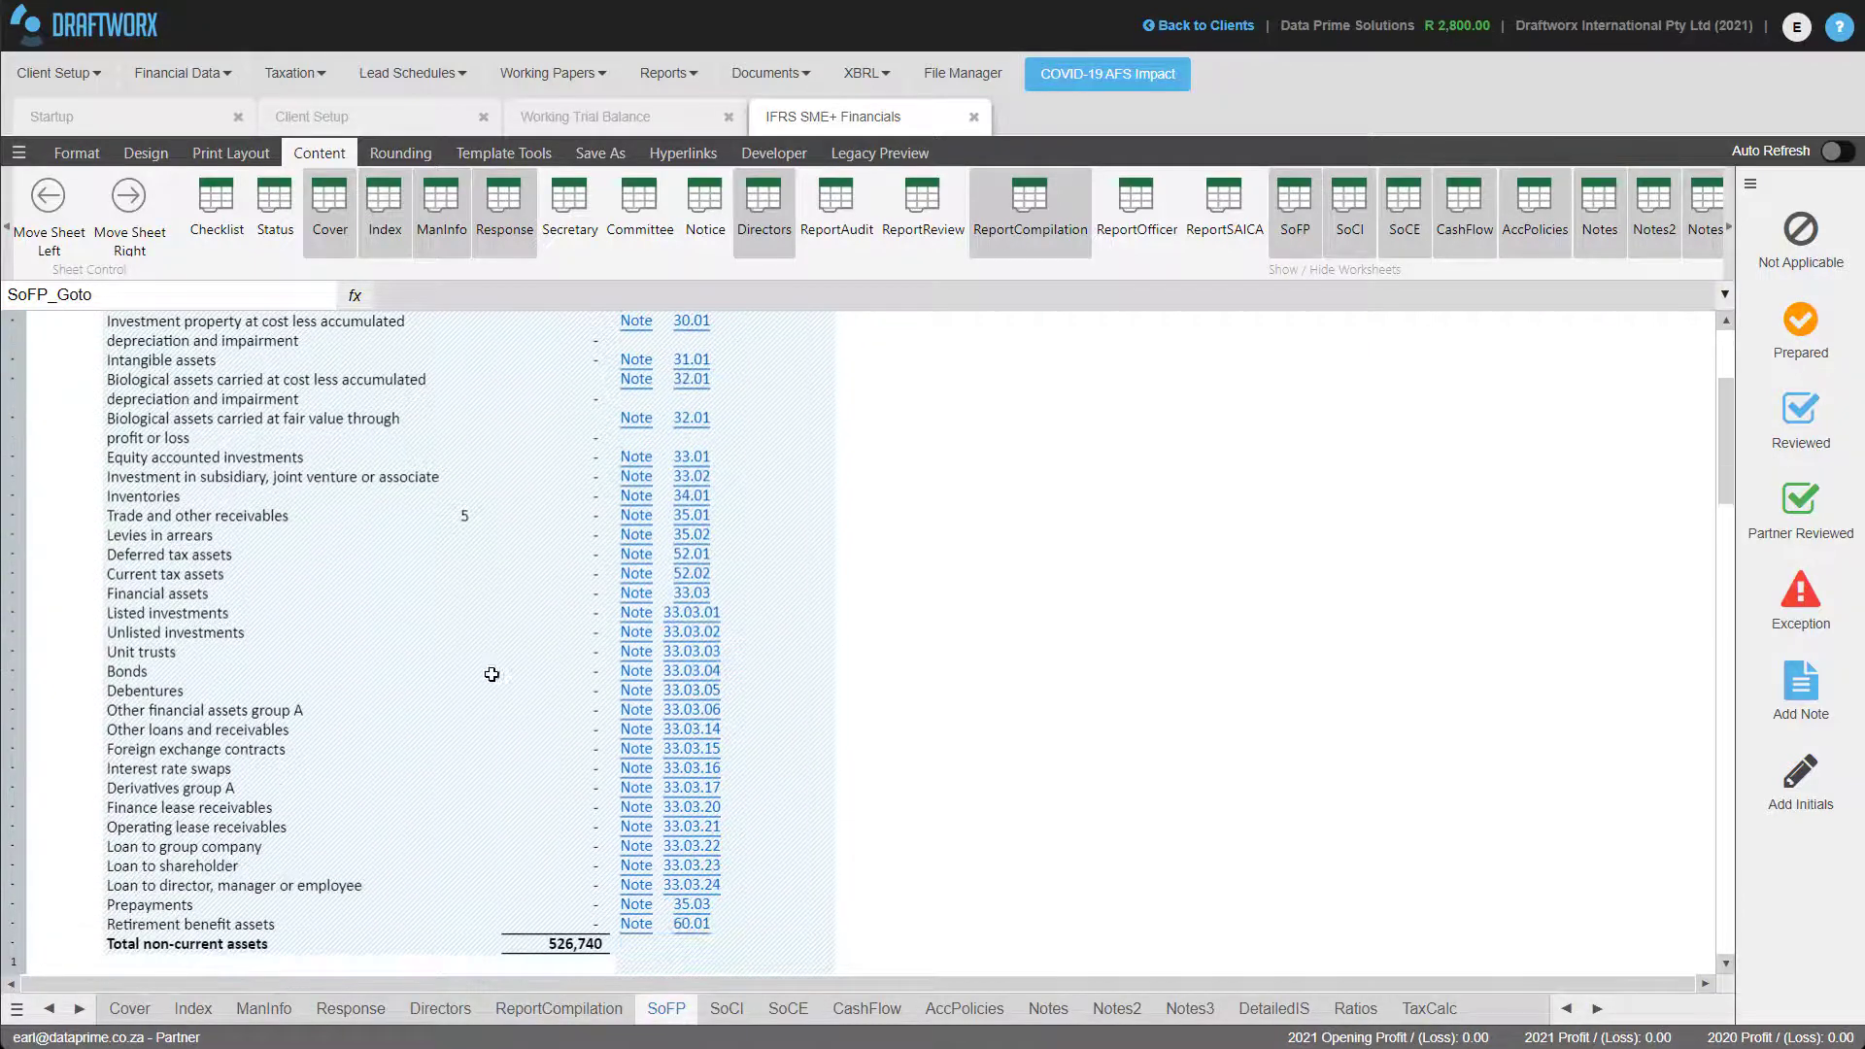
scroll(504, 696, down, 4)
scroll(504, 695, down, 3)
scroll(504, 698, down, 2)
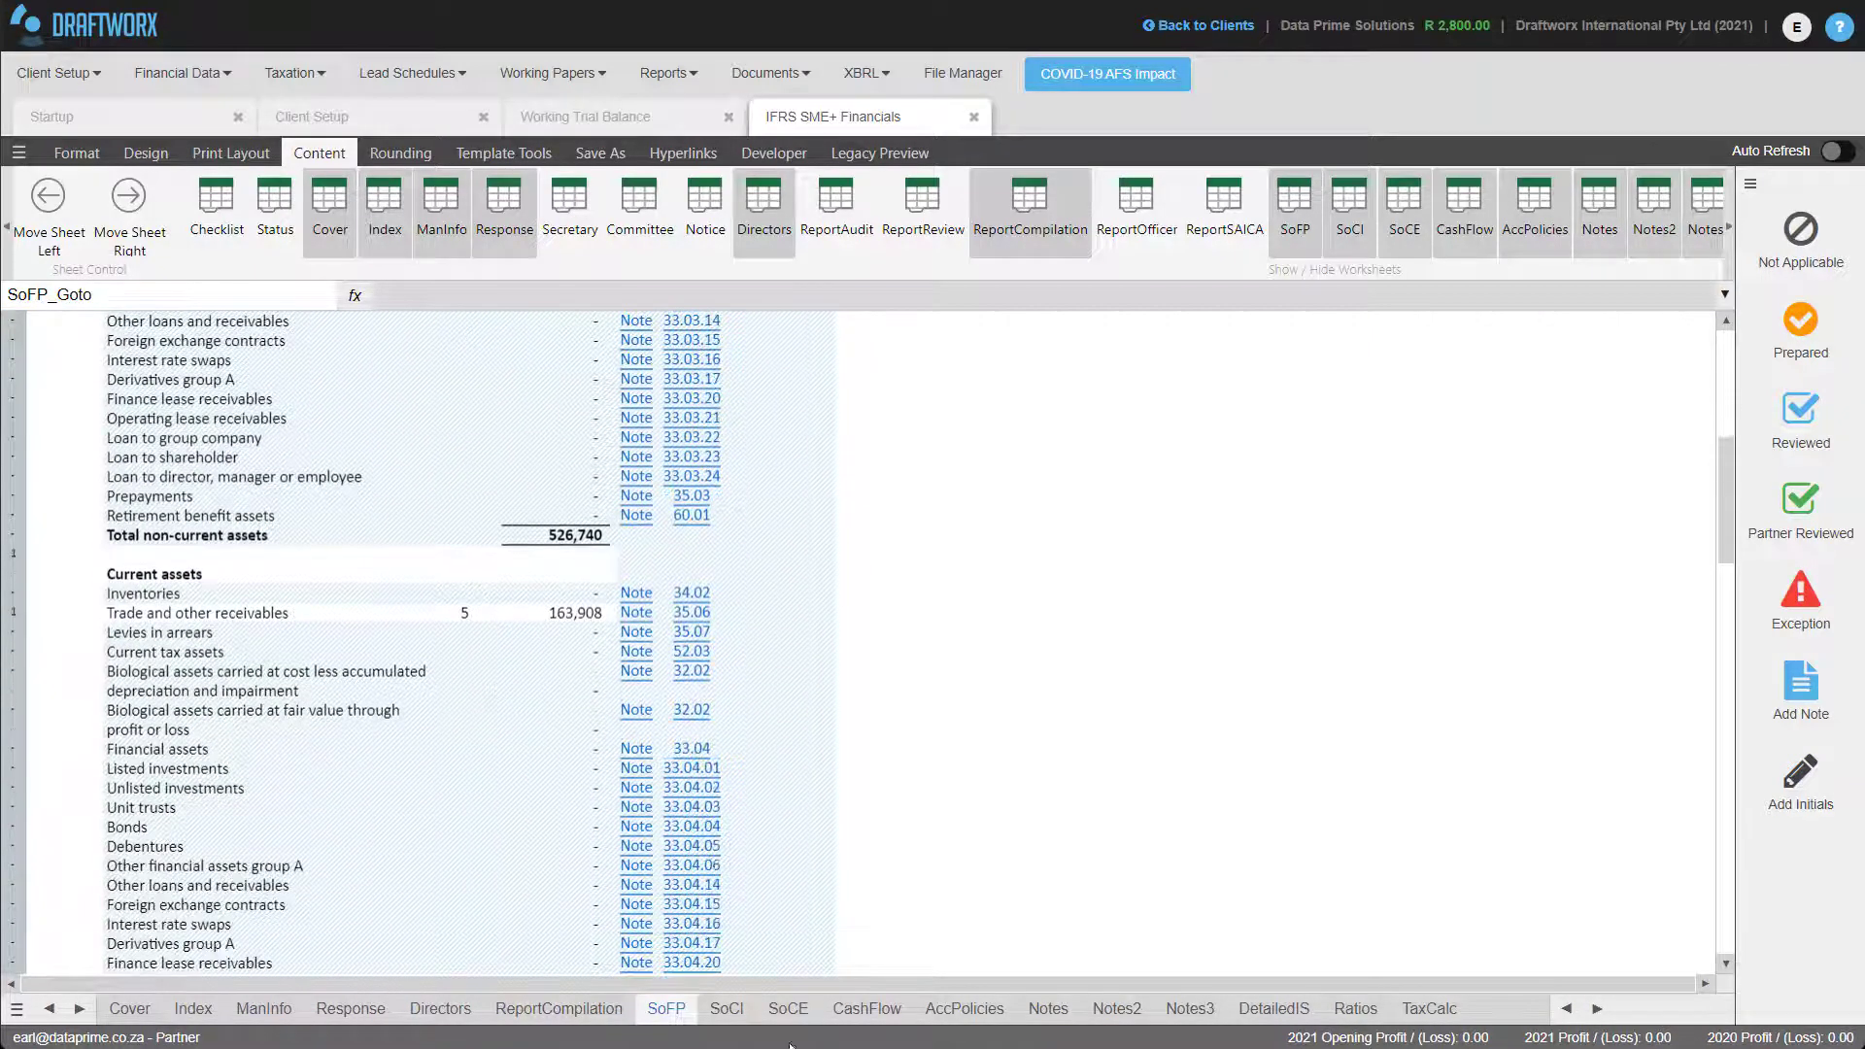
Review the SoCI, SoCE, Cash Flows and accounting policies sheets in turn
click(727, 1012)
click(789, 1012)
click(868, 1010)
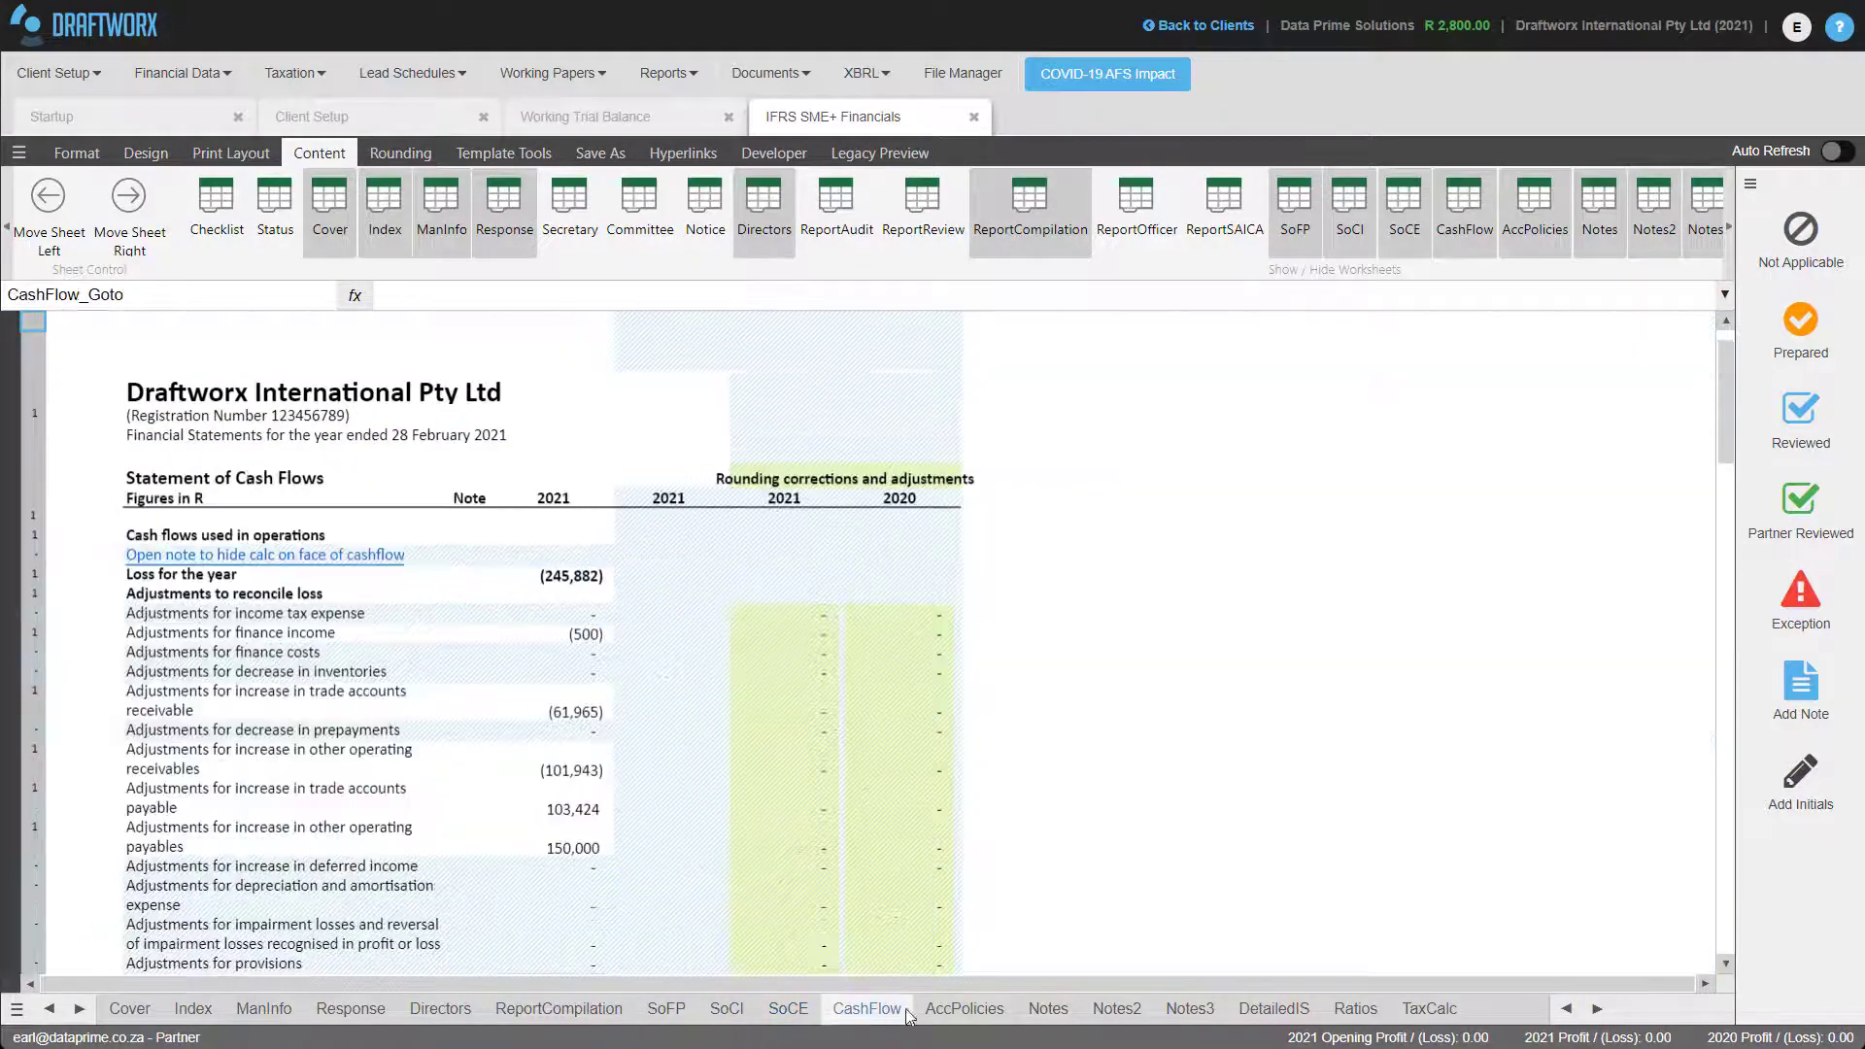
click(947, 1009)
scroll(1030, 779, down, 6)
scroll(1029, 785, down, 7)
scroll(1029, 784, down, 3)
scroll(1026, 784, down, 4)
scroll(1026, 786, down, 2)
scroll(1023, 794, down, 3)
scroll(1024, 793, down, 4)
scroll(1020, 792, down, 4)
scroll(1013, 788, down, 4)
scroll(1017, 789, down, 7)
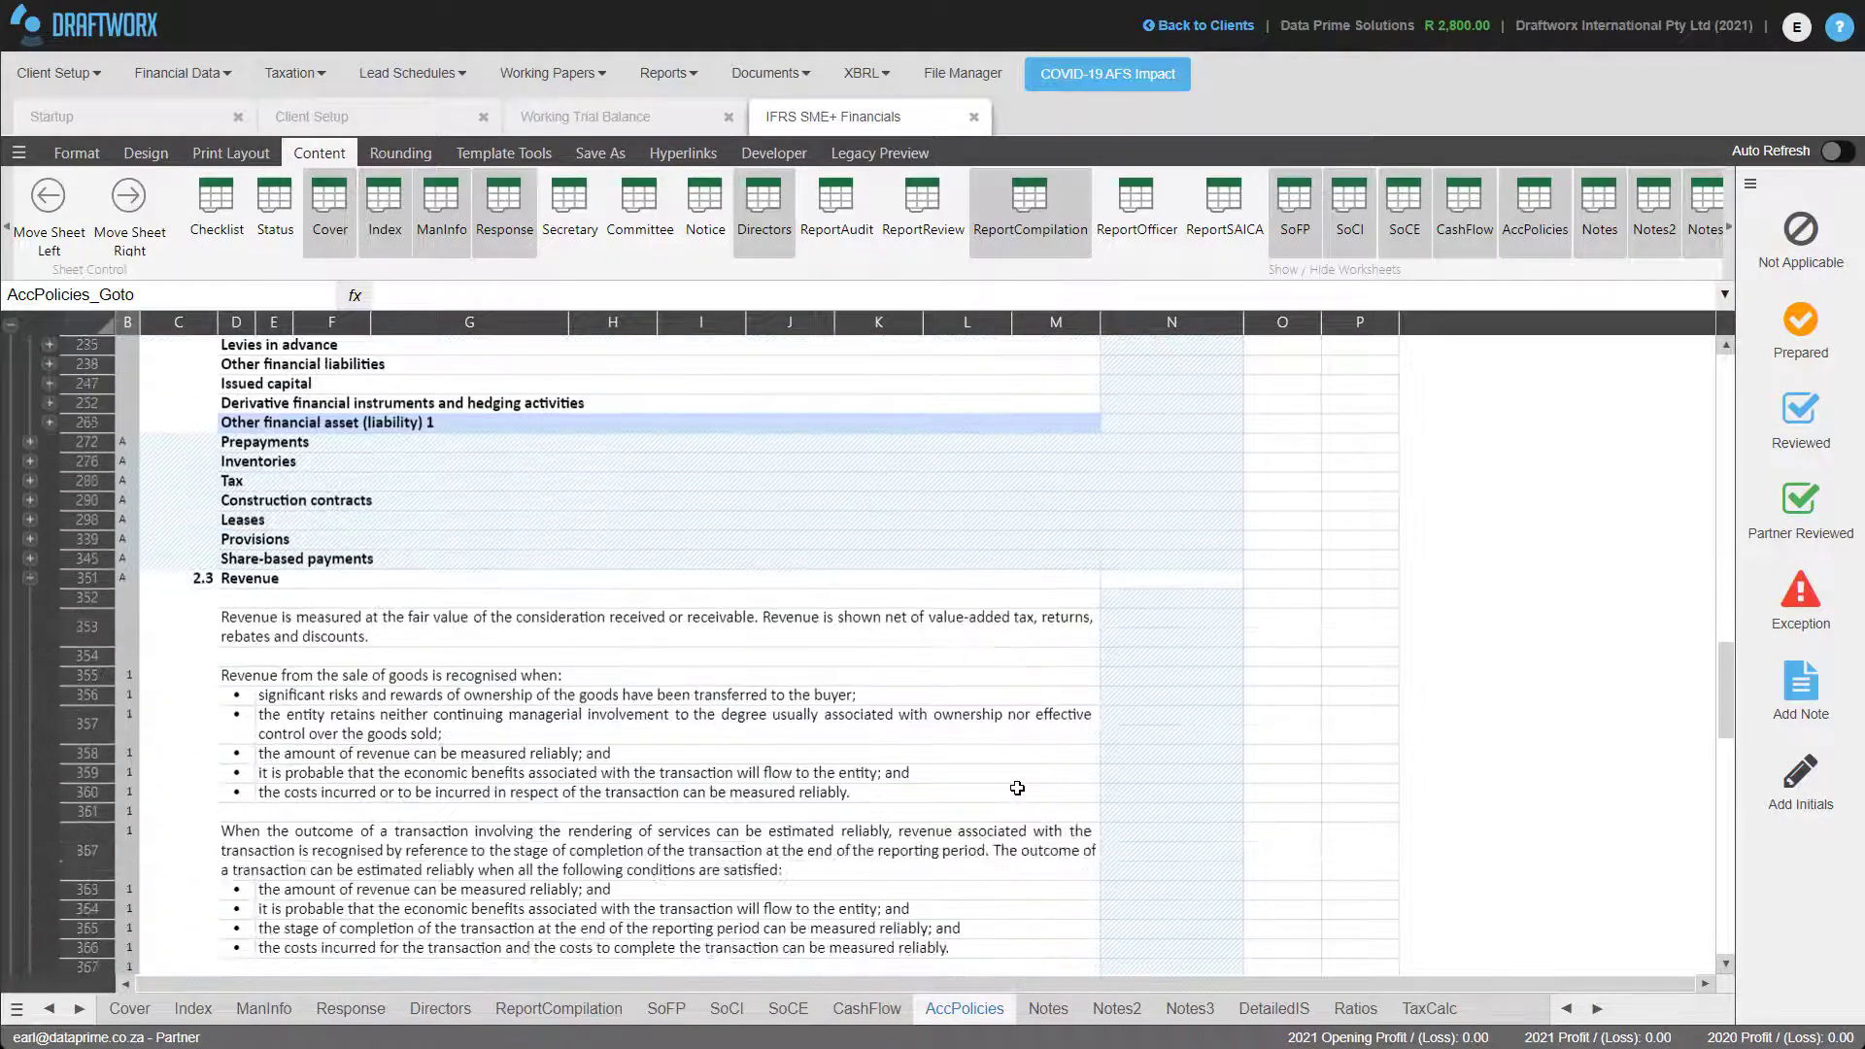
scroll(1017, 789, down, 3)
scroll(1017, 789, down, 2)
scroll(1020, 795, down, 4)
scroll(1026, 810, down, 4)
scroll(1026, 810, down, 2)
In the PPE note enter additions of 70,000 motor vehicles and 456,740 office equipment
click(1052, 1013)
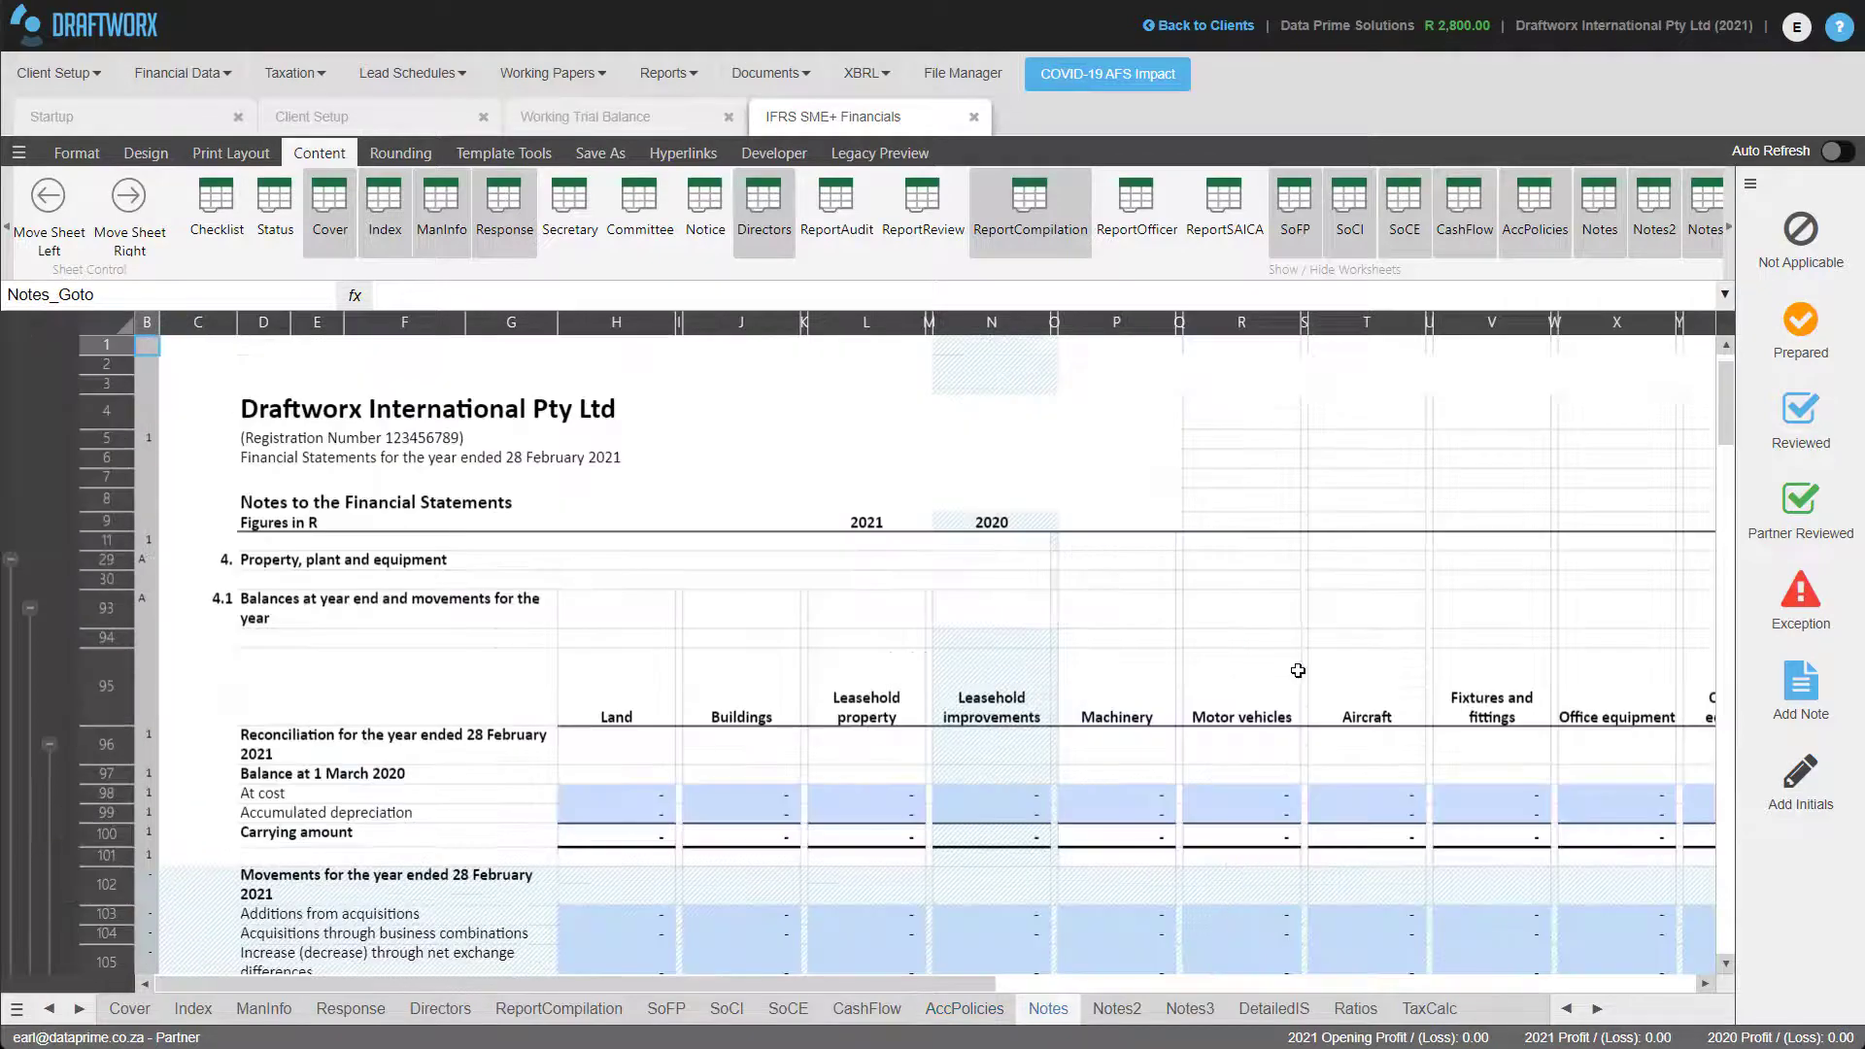
scroll(1298, 670, down, 3)
scroll(1297, 670, down, 2)
scroll(1297, 683, down, 2)
scroll(1301, 691, down, 3)
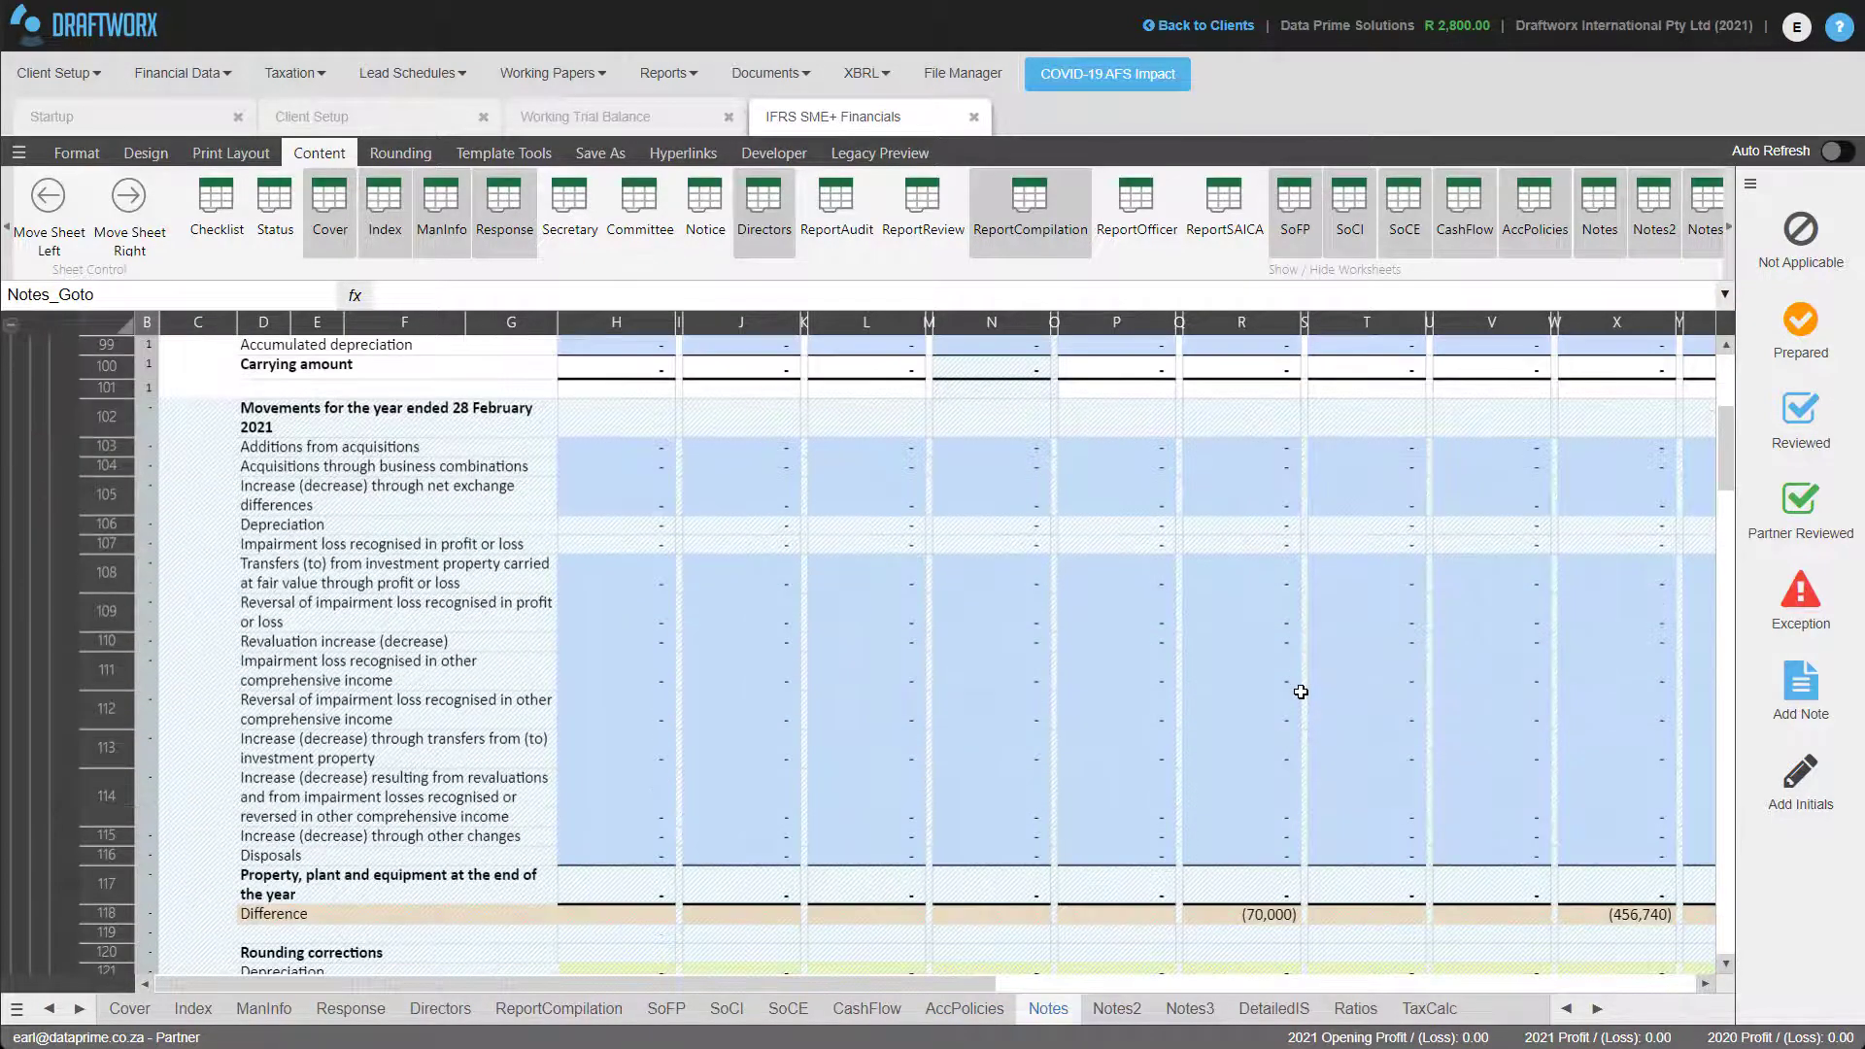
click(1241, 451)
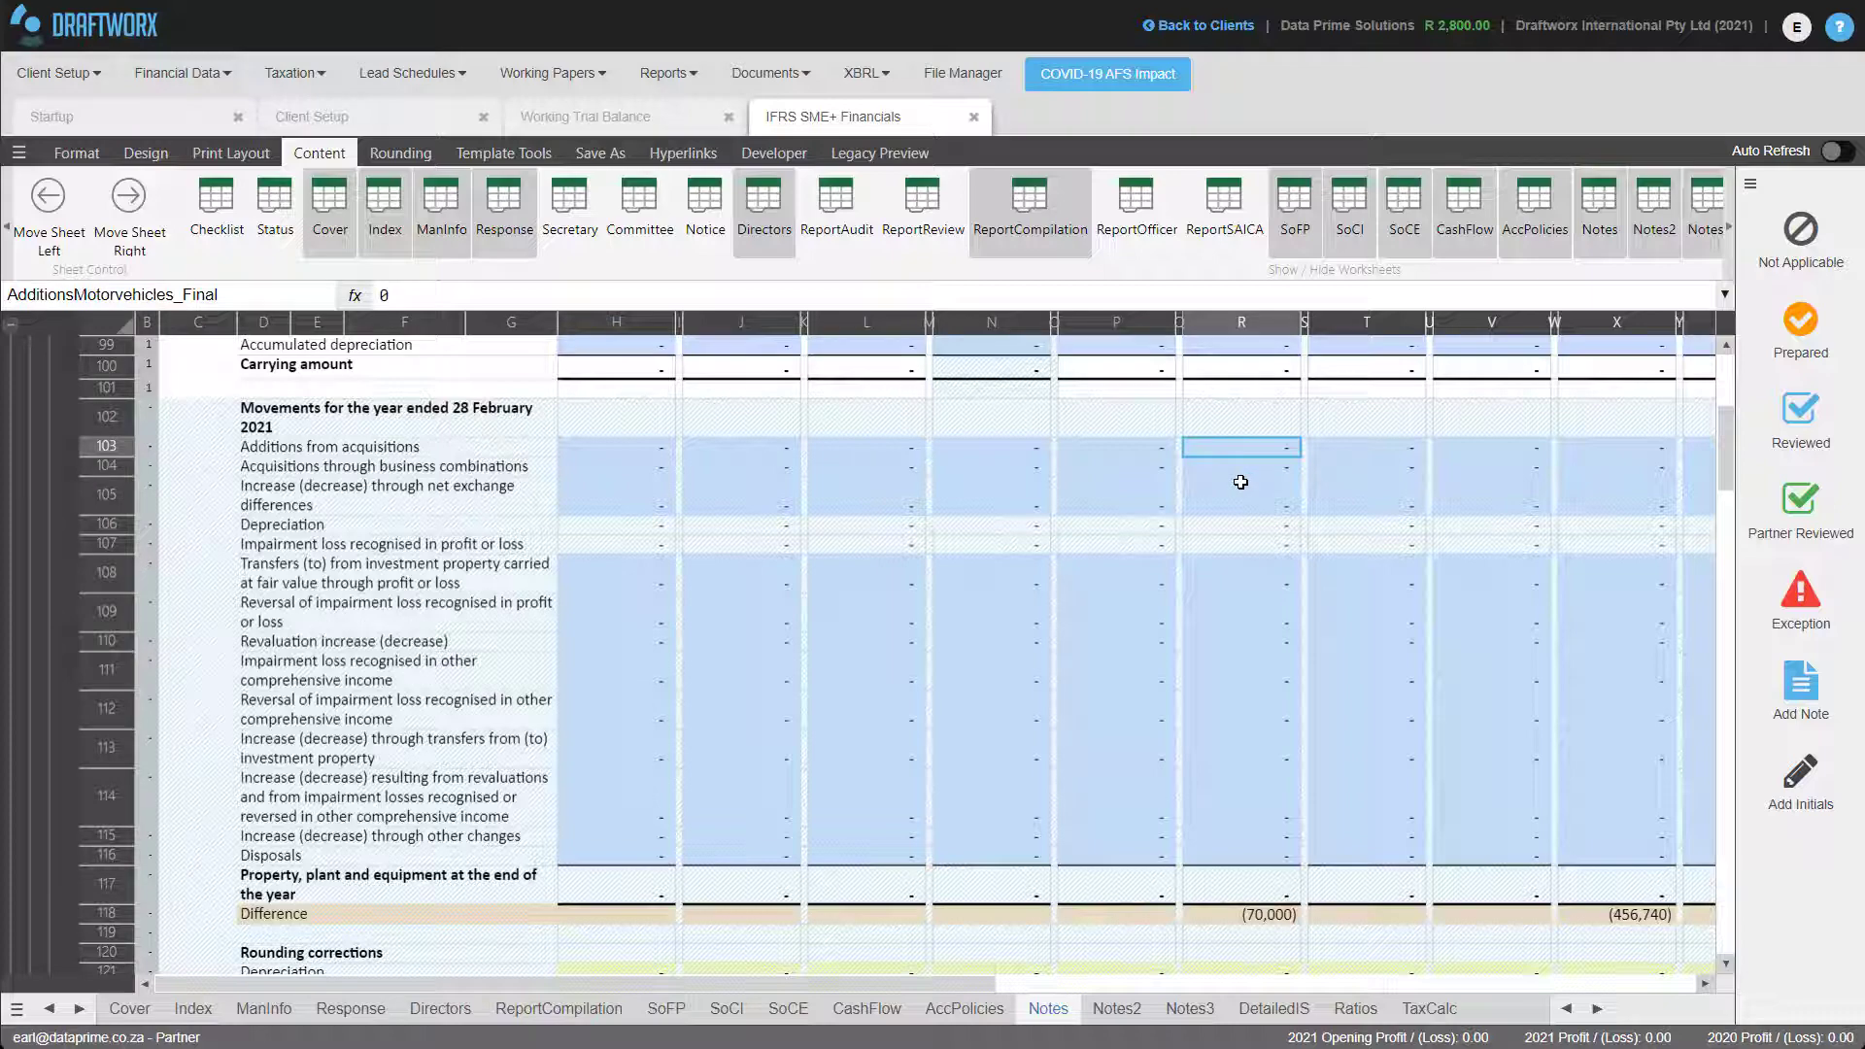
text(7)
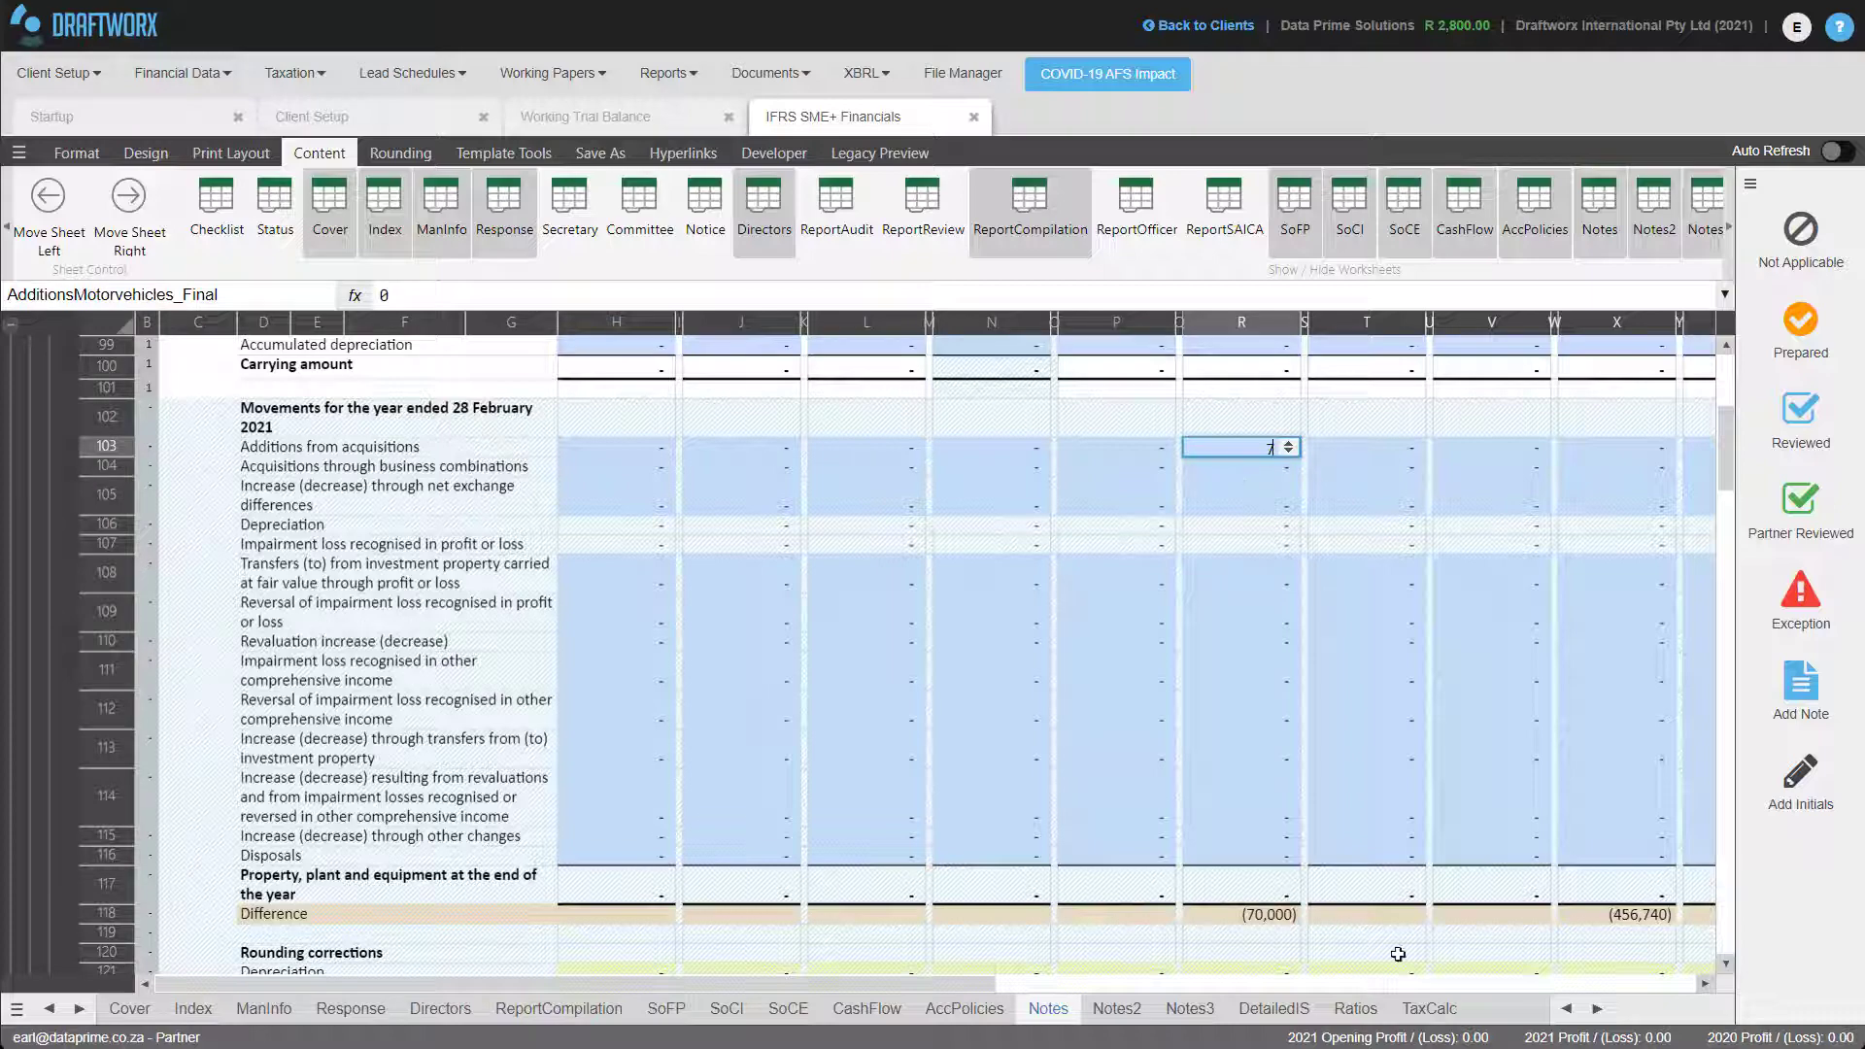
text(0000)
key(Return)
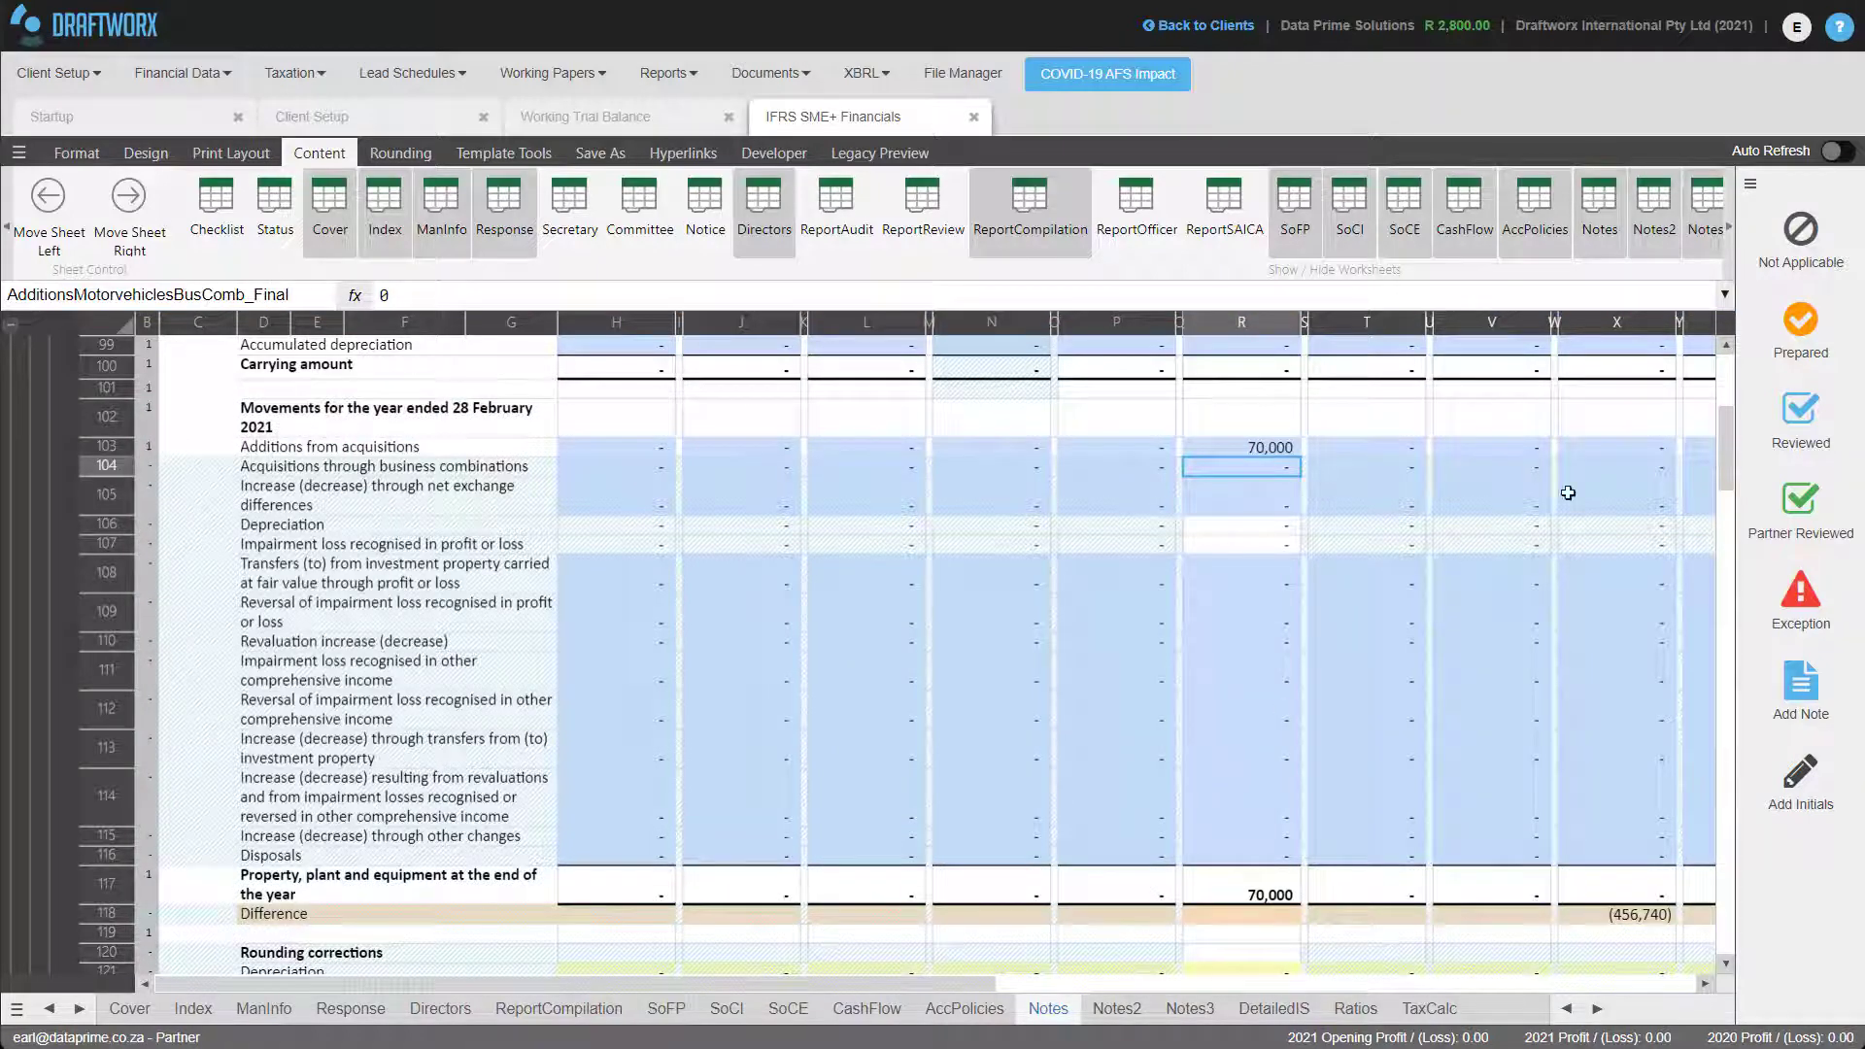
click(1624, 450)
text(456)
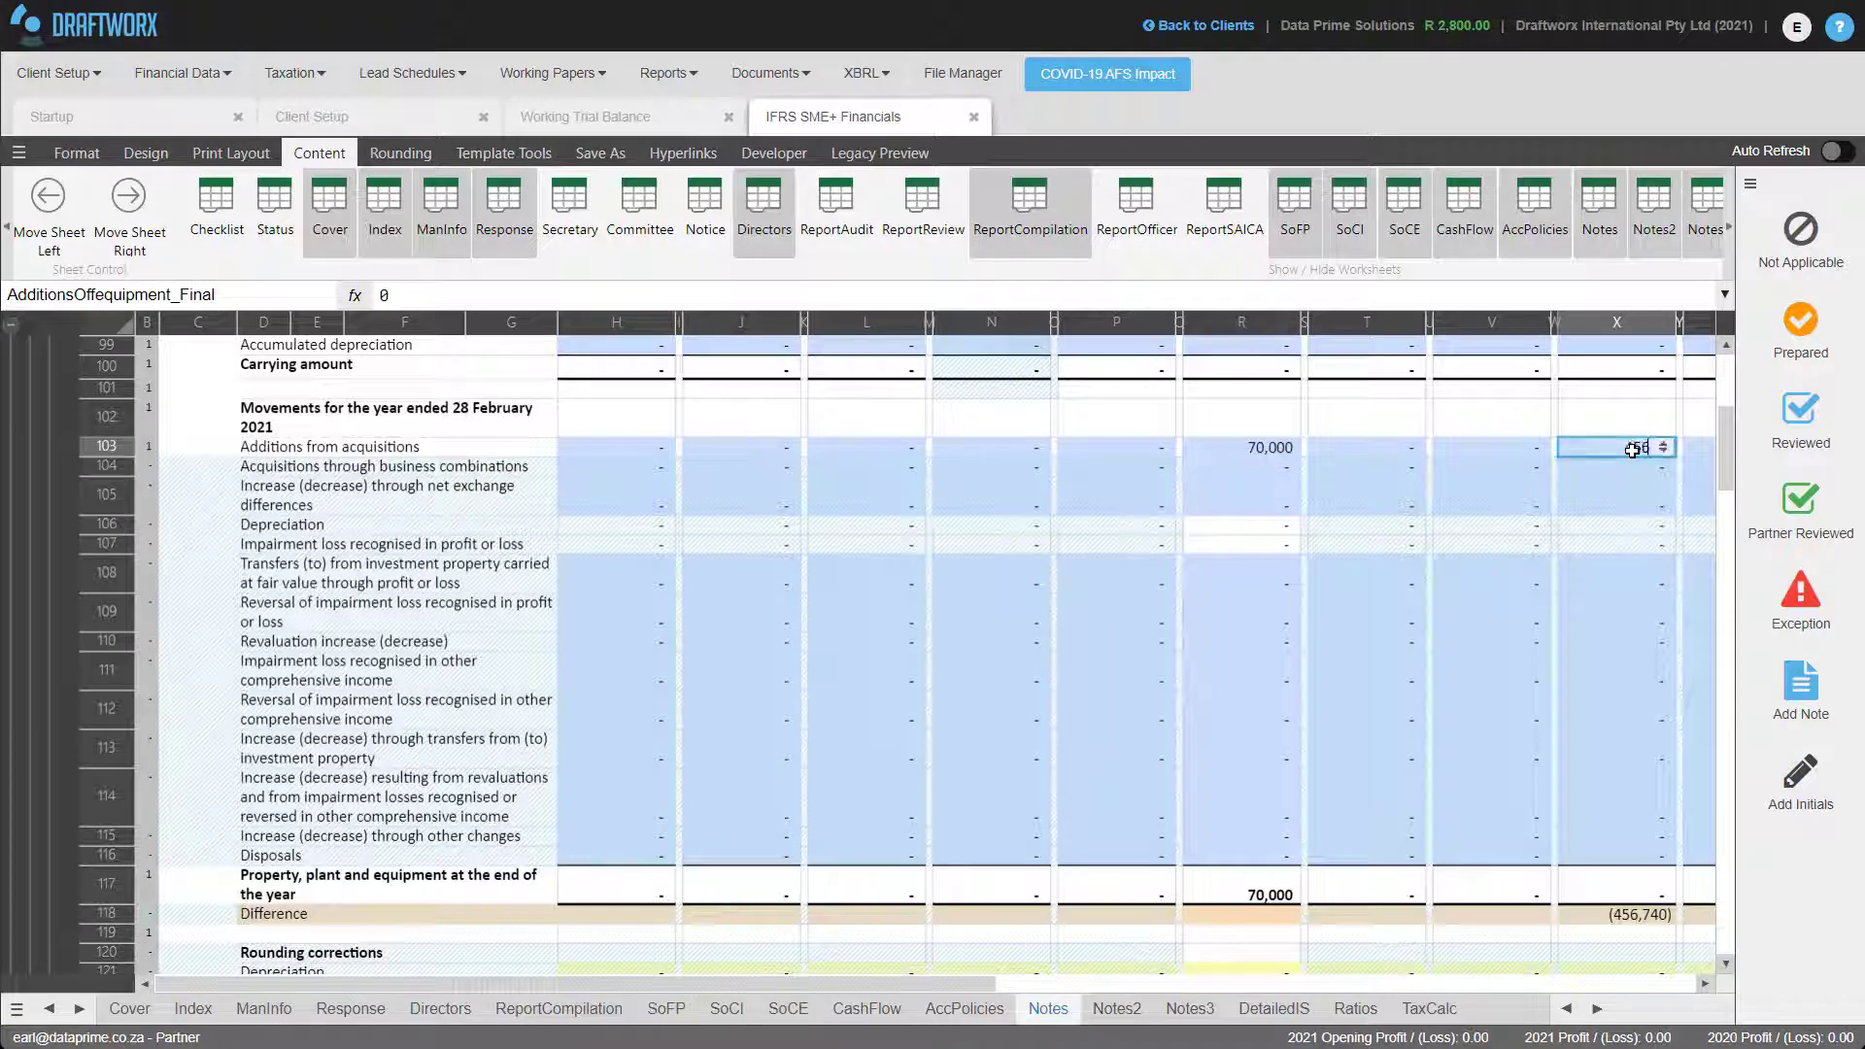
text(740)
key(Return)
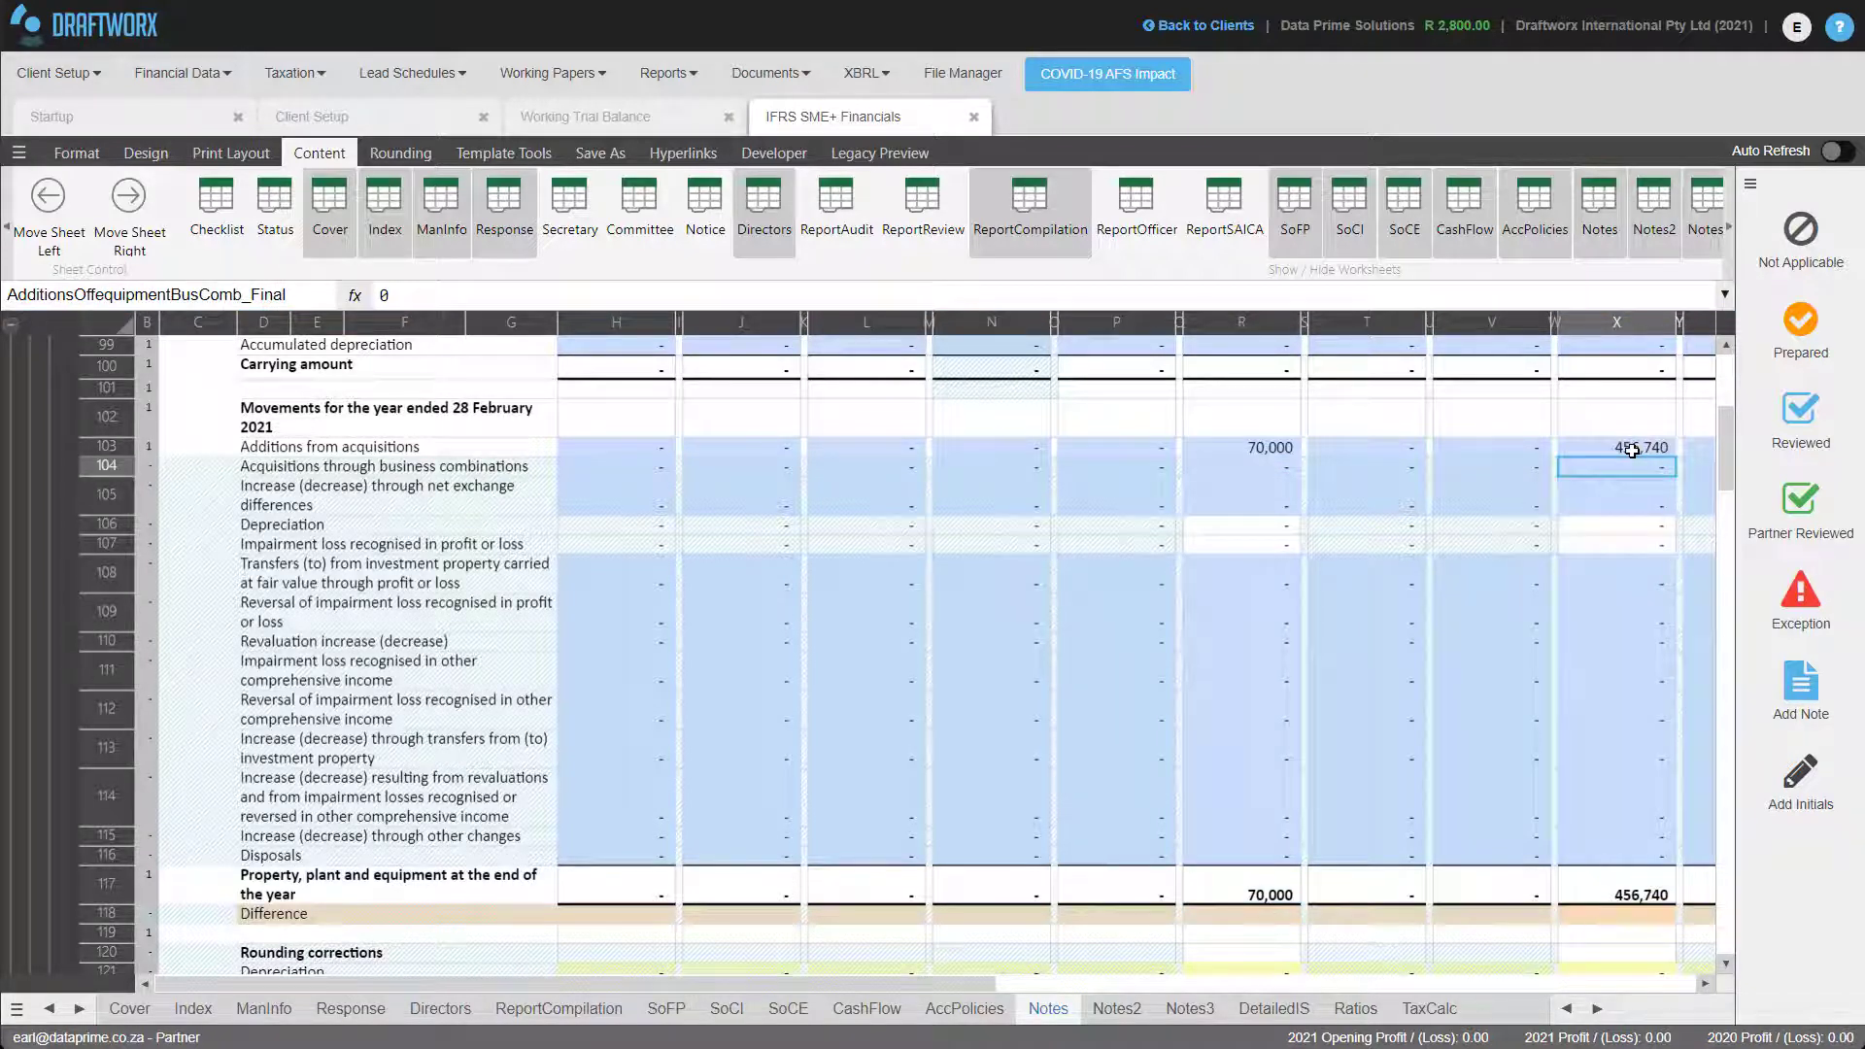
scroll(1328, 696, up, 3)
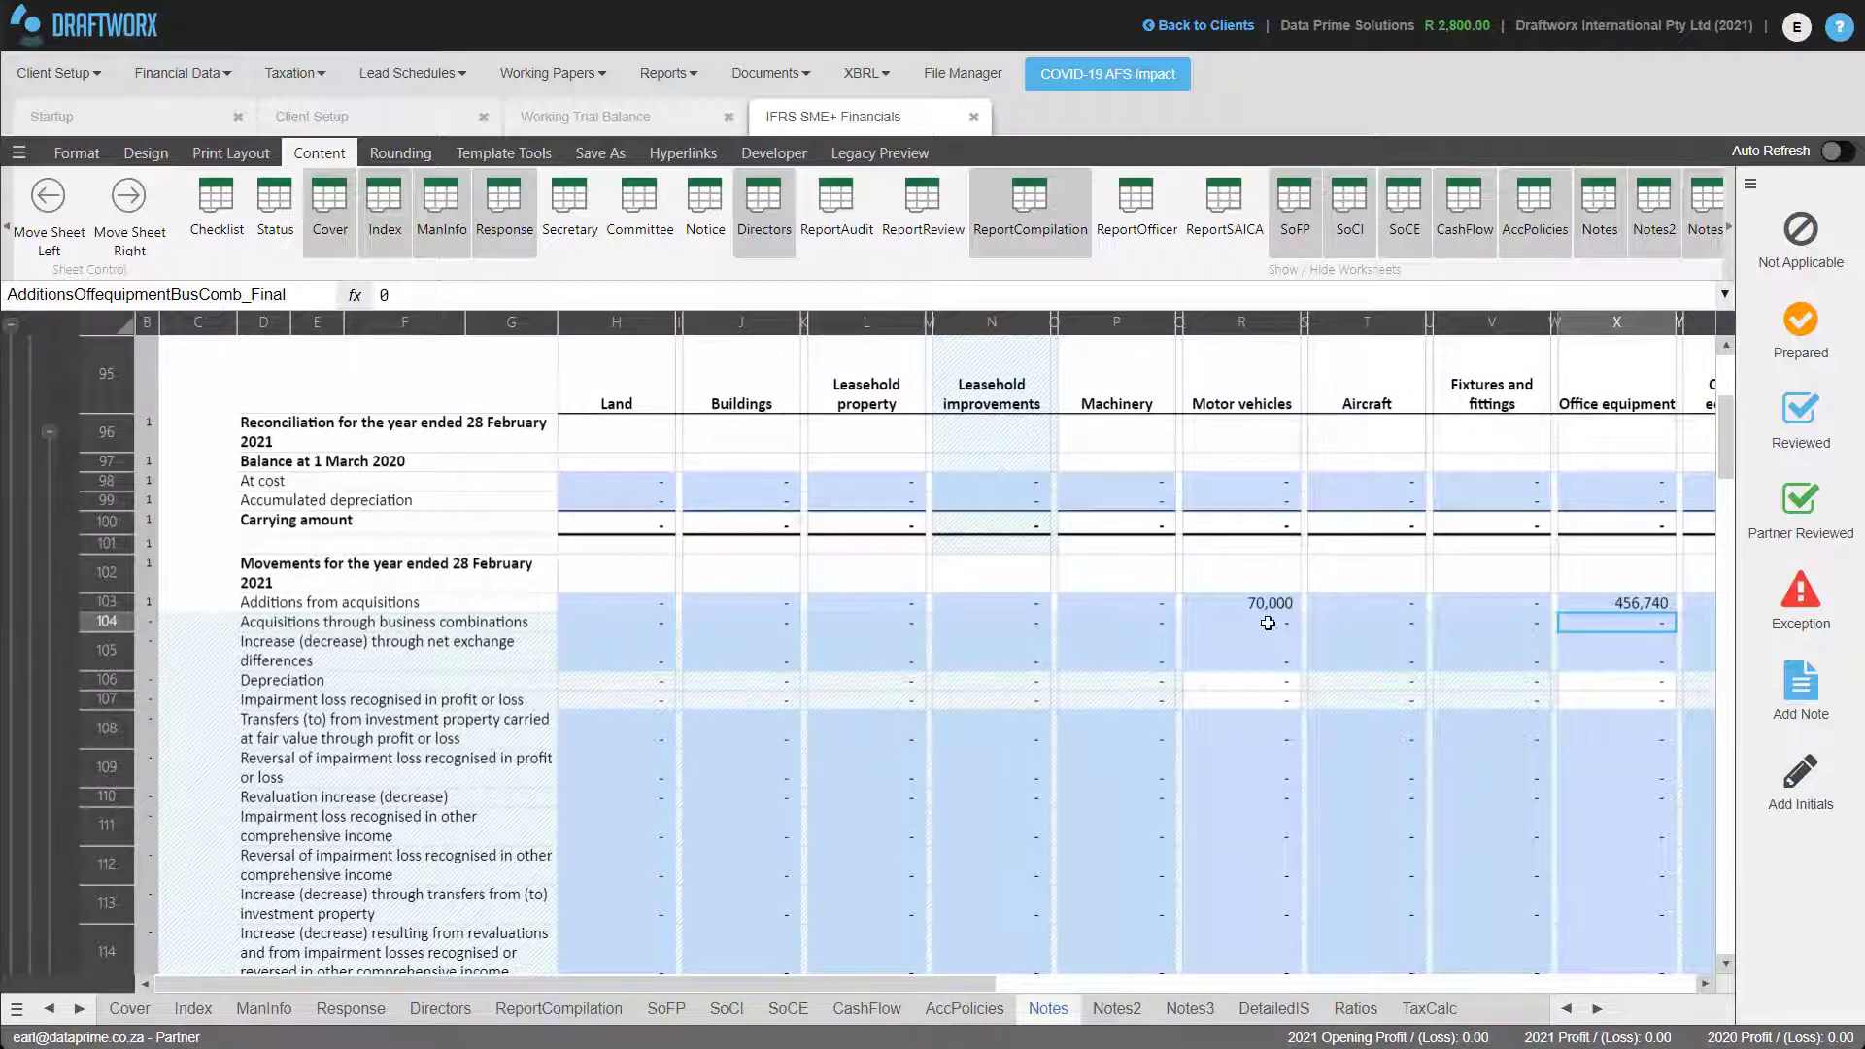
scroll(1267, 624, down, 3)
scroll(1268, 625, down, 2)
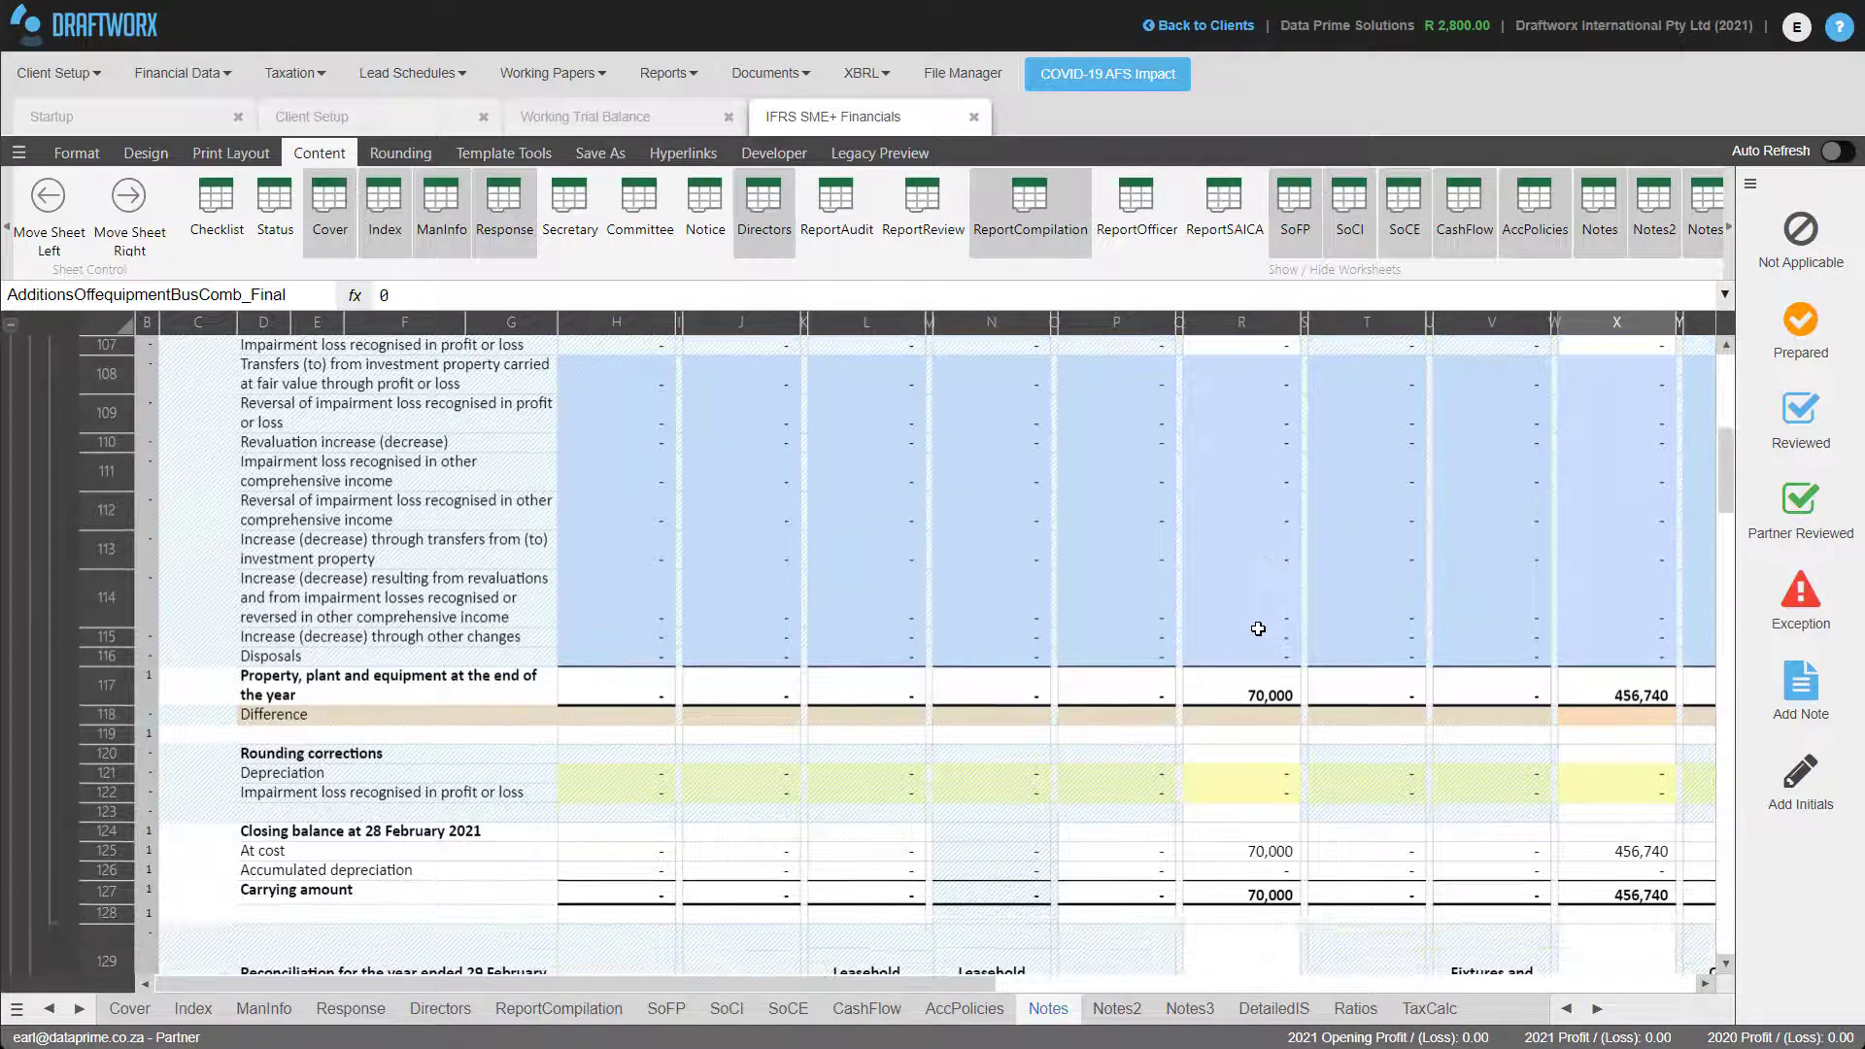
scroll(1256, 634, down, 3)
scroll(1250, 645, down, 2)
scroll(1246, 664, up, 6)
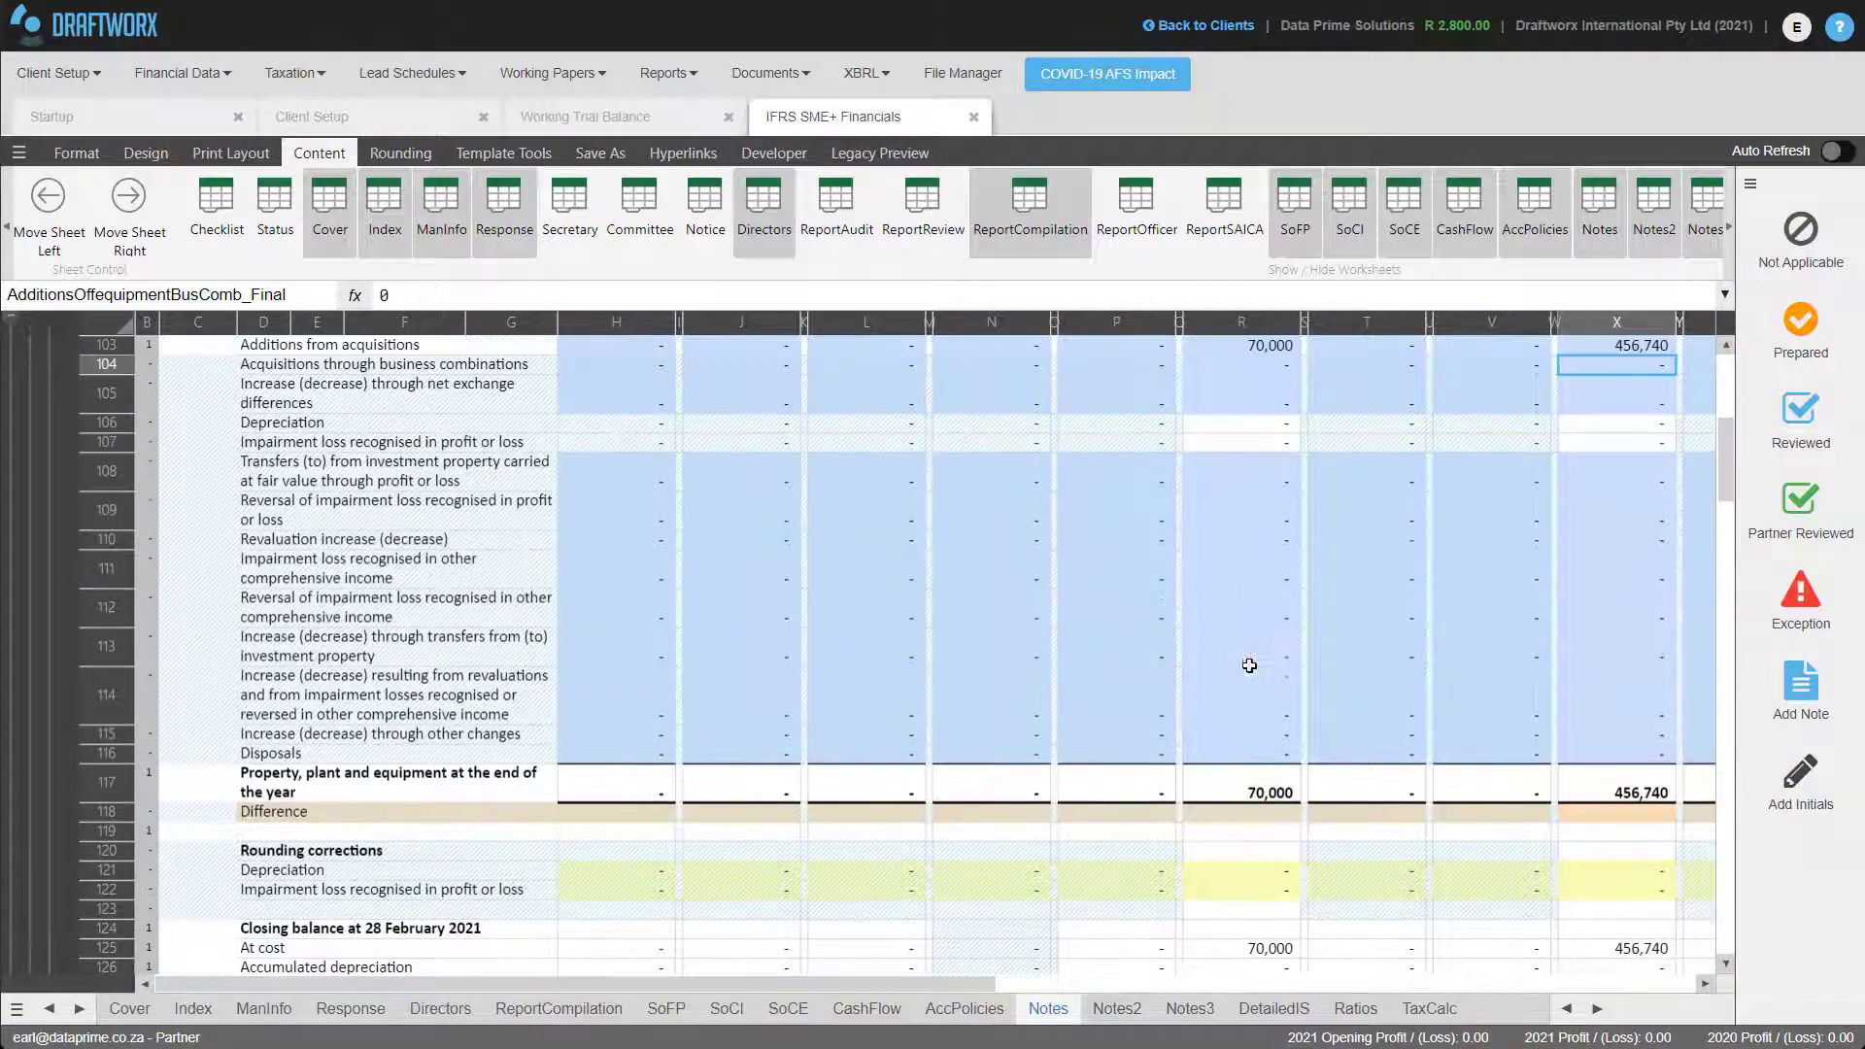
scroll(1245, 663, up, 2)
scroll(1242, 664, down, 2)
scroll(1238, 667, down, 3)
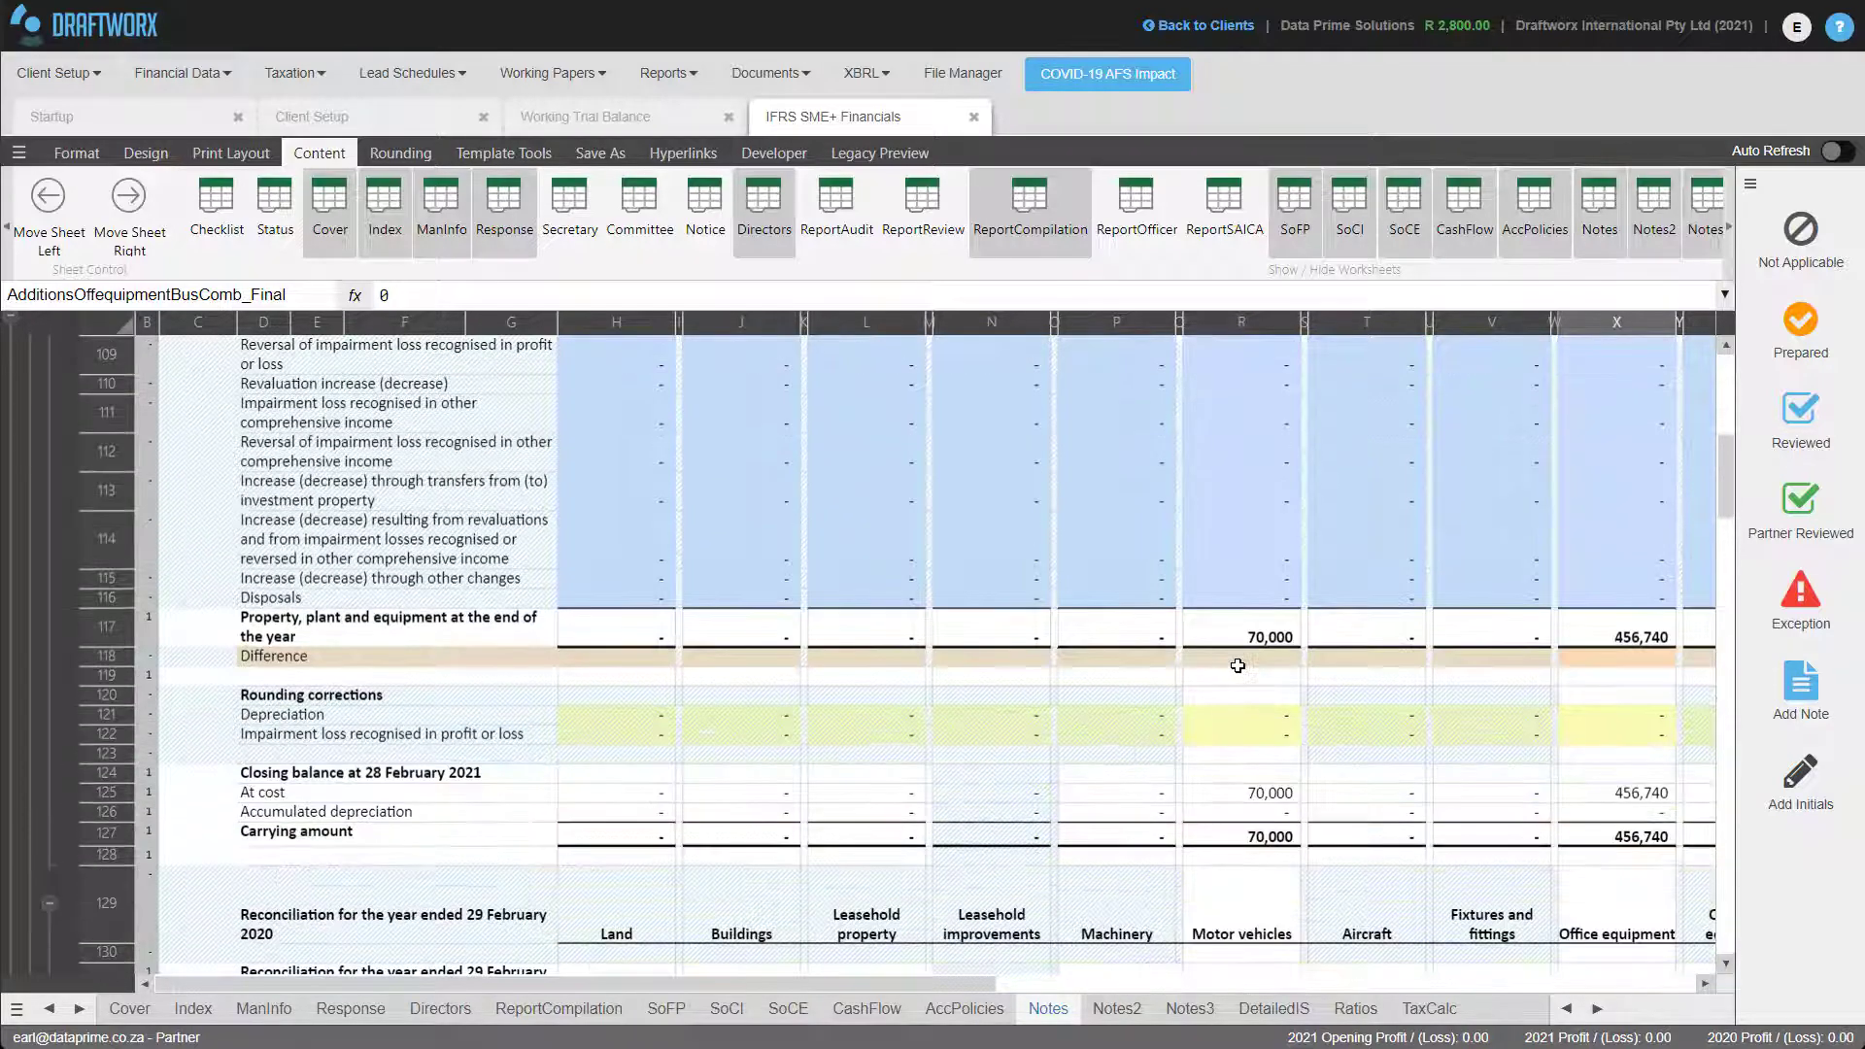
scroll(1238, 666, down, 3)
scroll(1229, 540, down, 2)
click(49, 574)
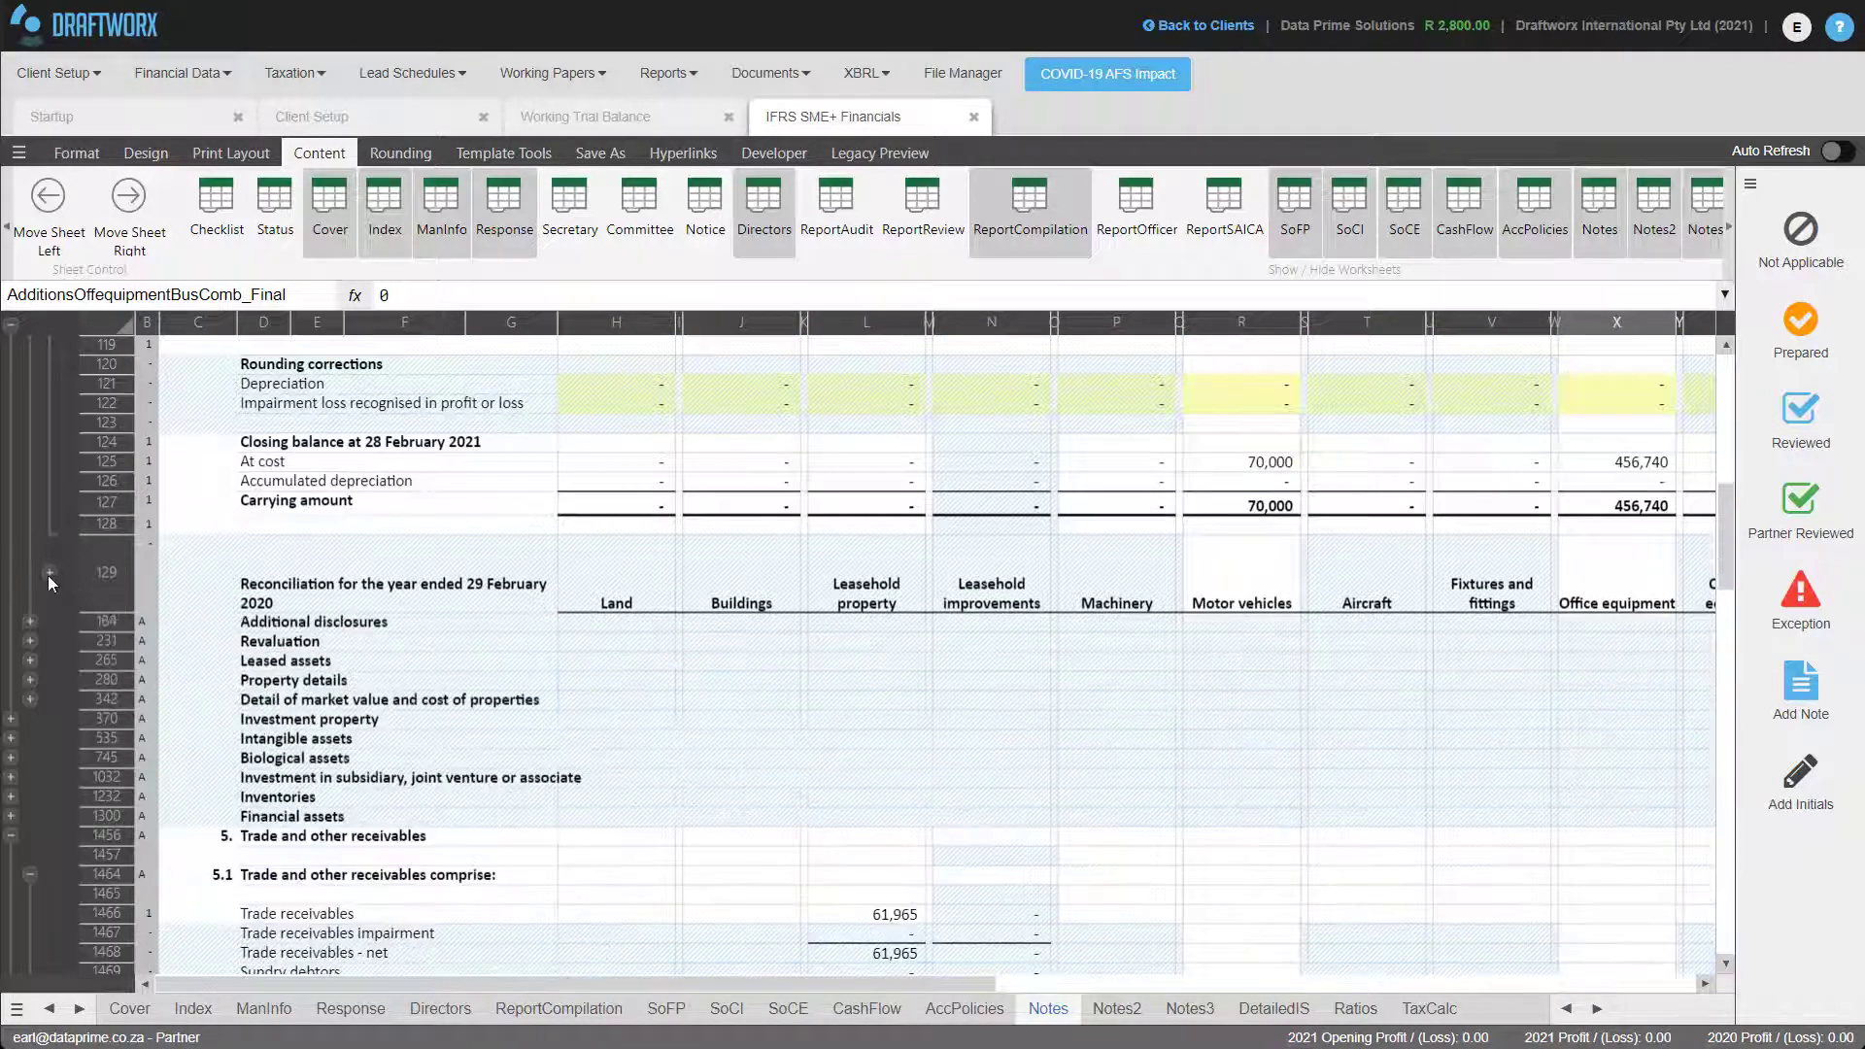
scroll(293, 613, down, 1)
scroll(541, 658, down, 3)
scroll(541, 657, down, 2)
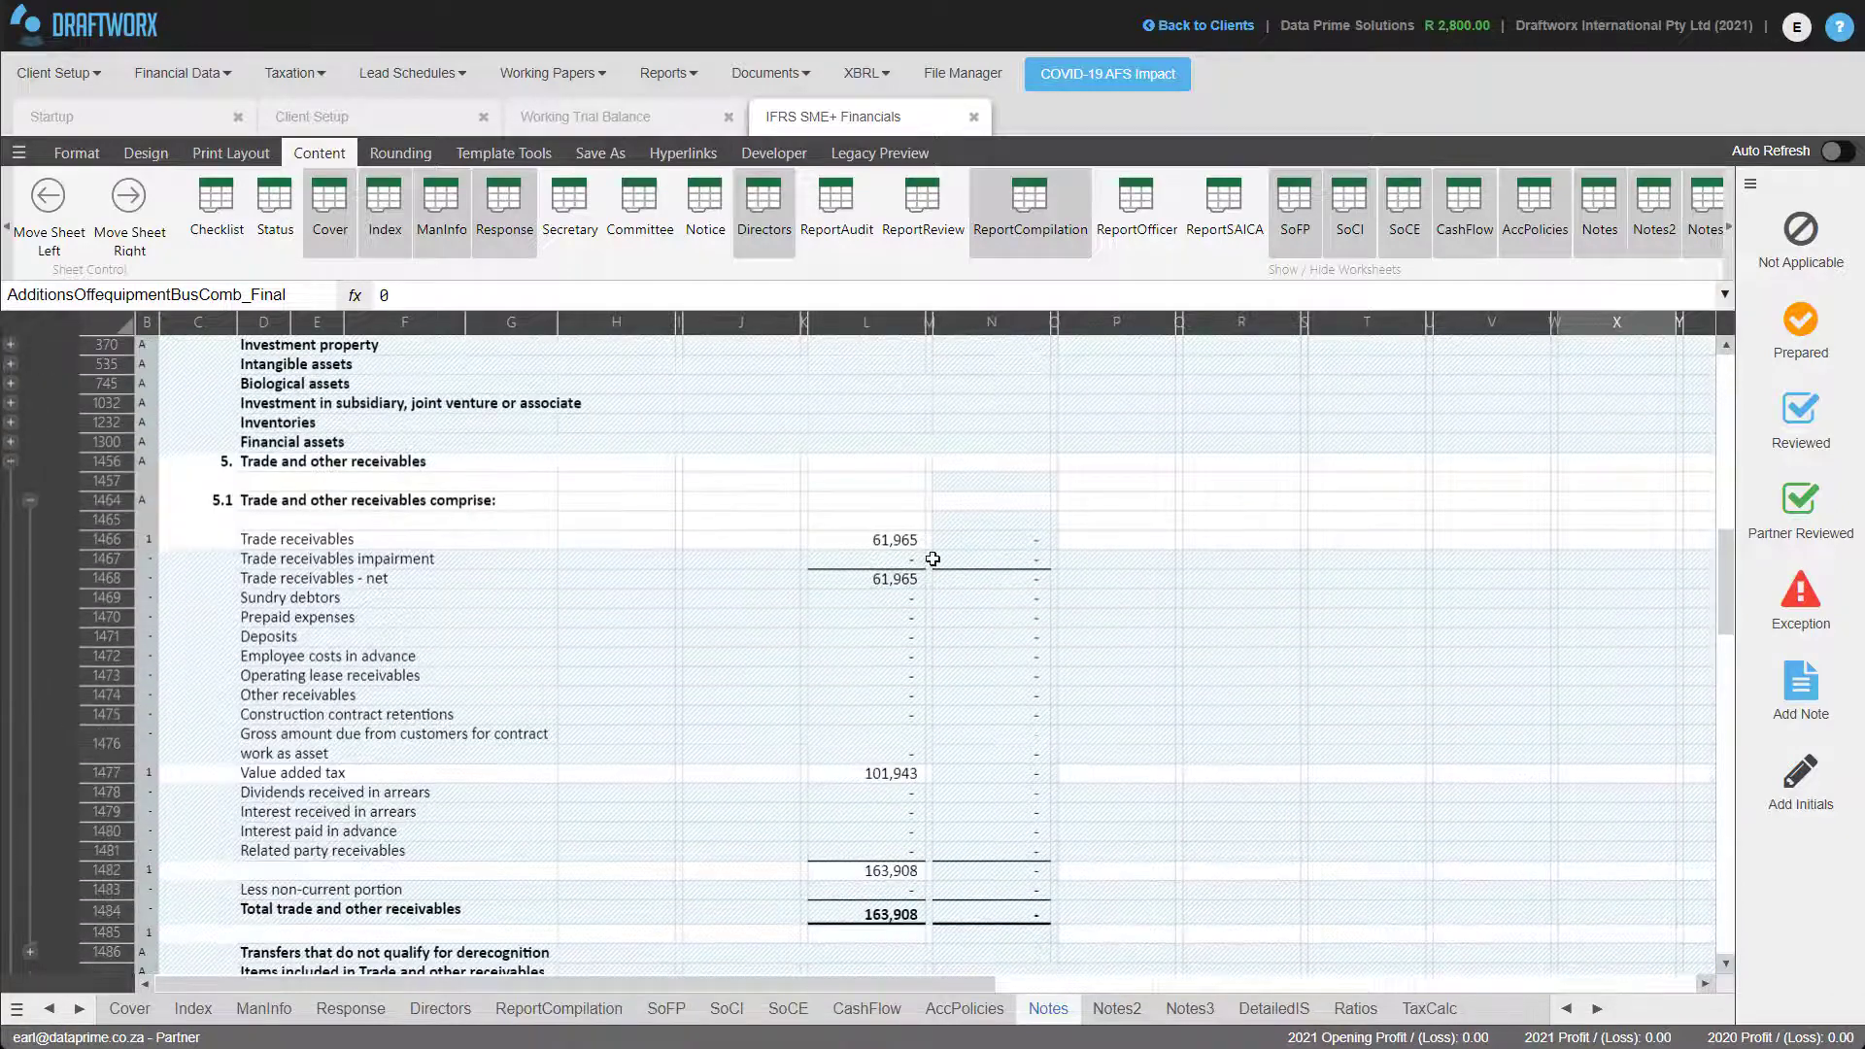
scroll(932, 557, down, 2)
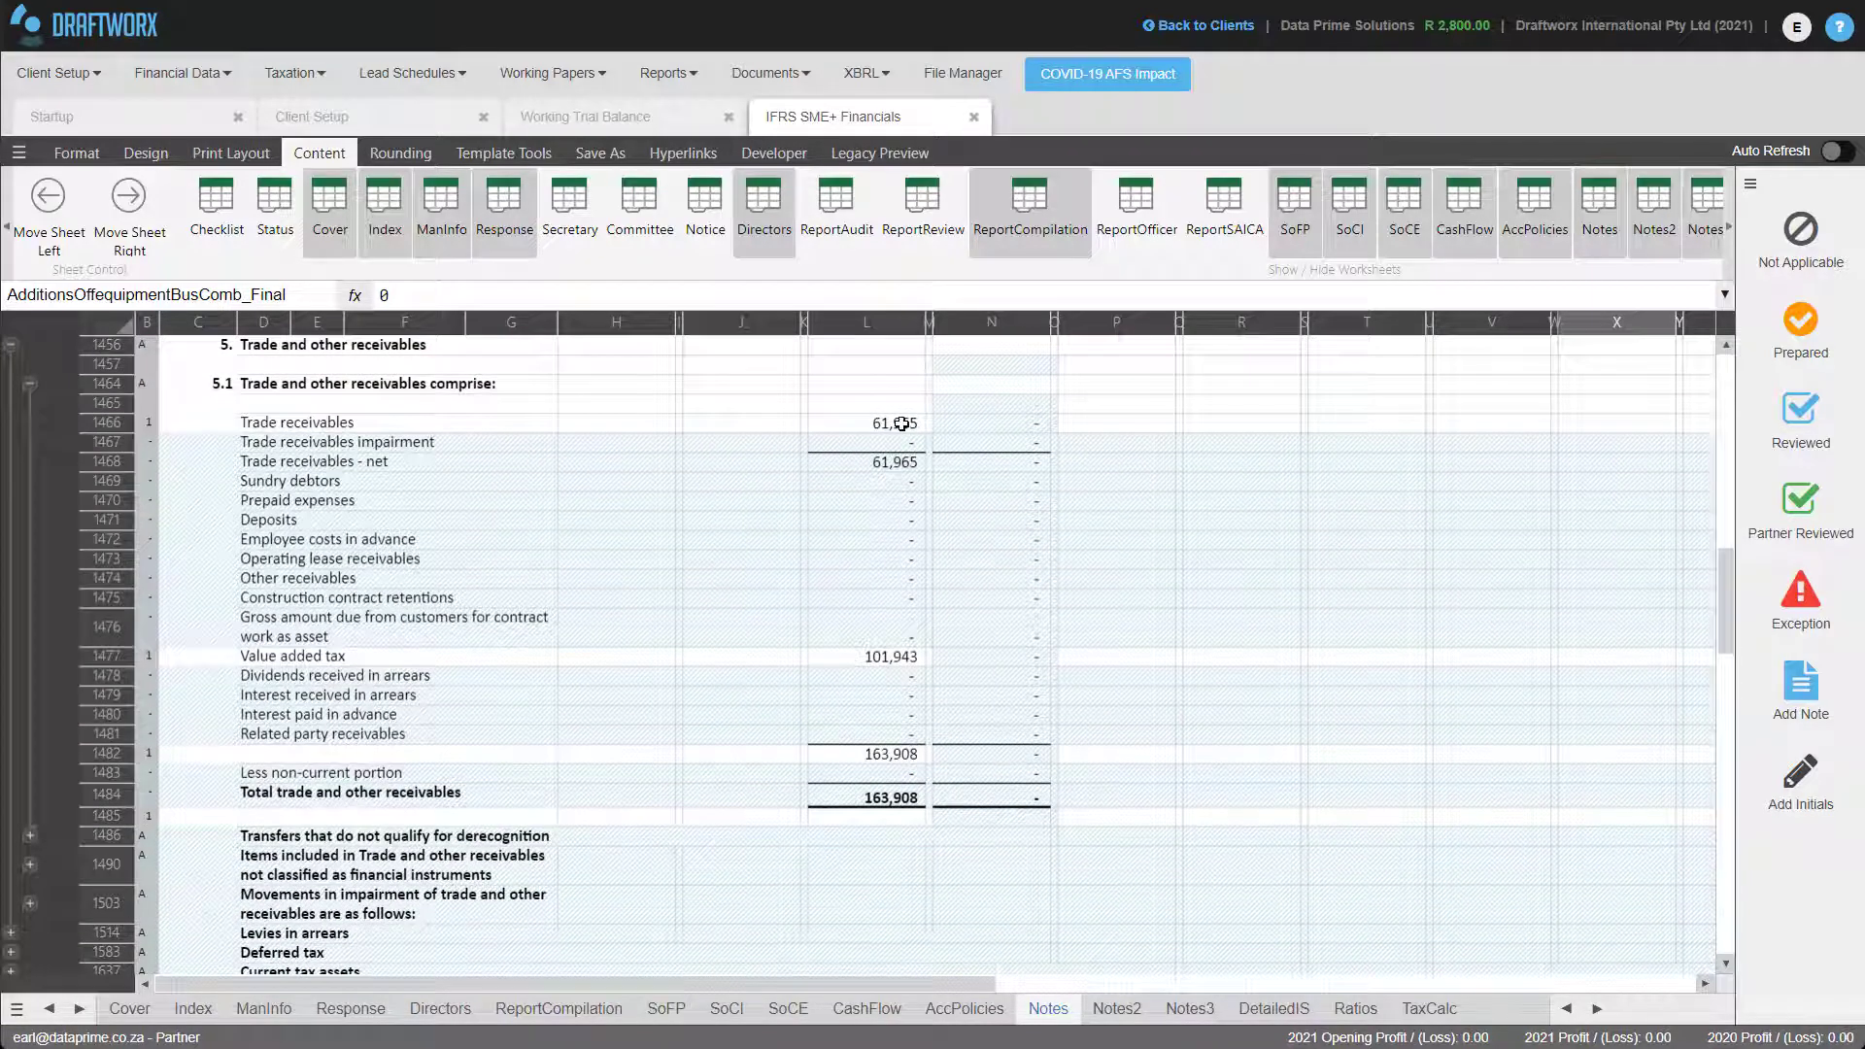
scroll(836, 658, down, 2)
scroll(840, 657, down, 4)
scroll(846, 655, down, 3)
scroll(846, 656, down, 6)
scroll(836, 679, down, 1)
scroll(803, 716, down, 2)
scroll(741, 750, down, 1)
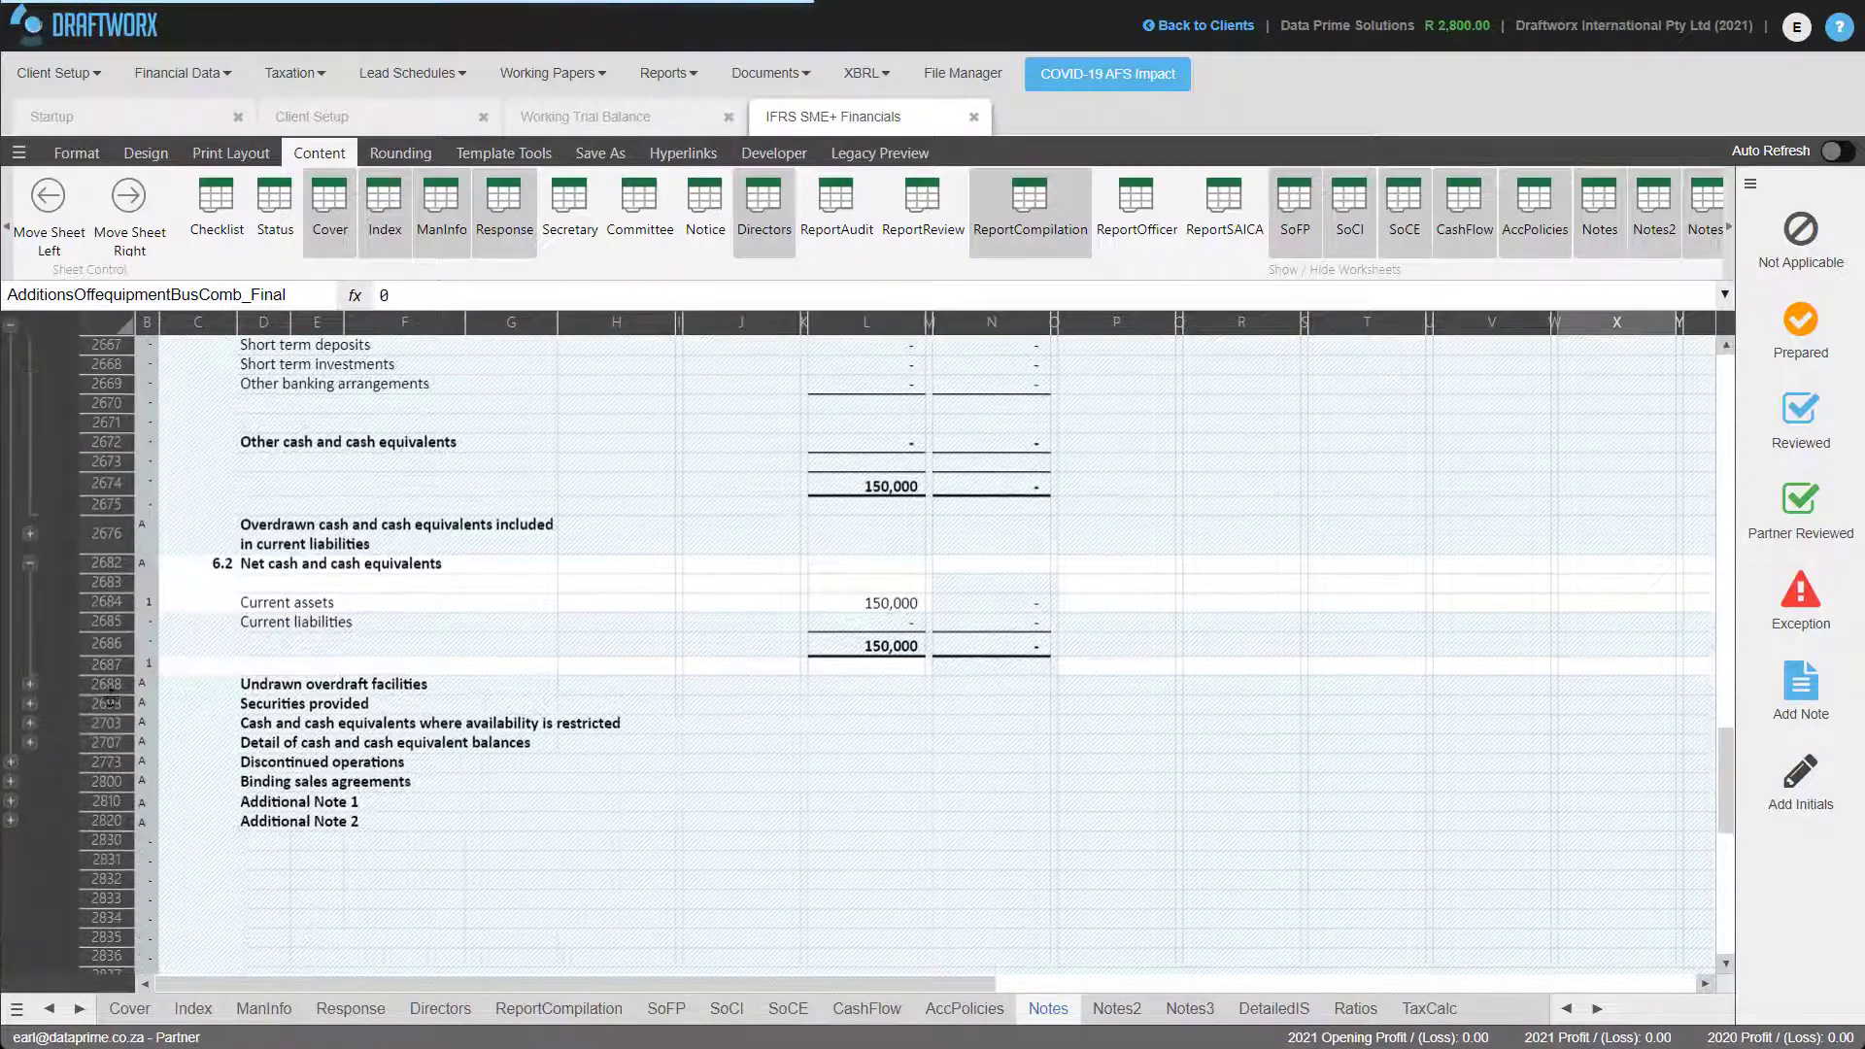
click(29, 684)
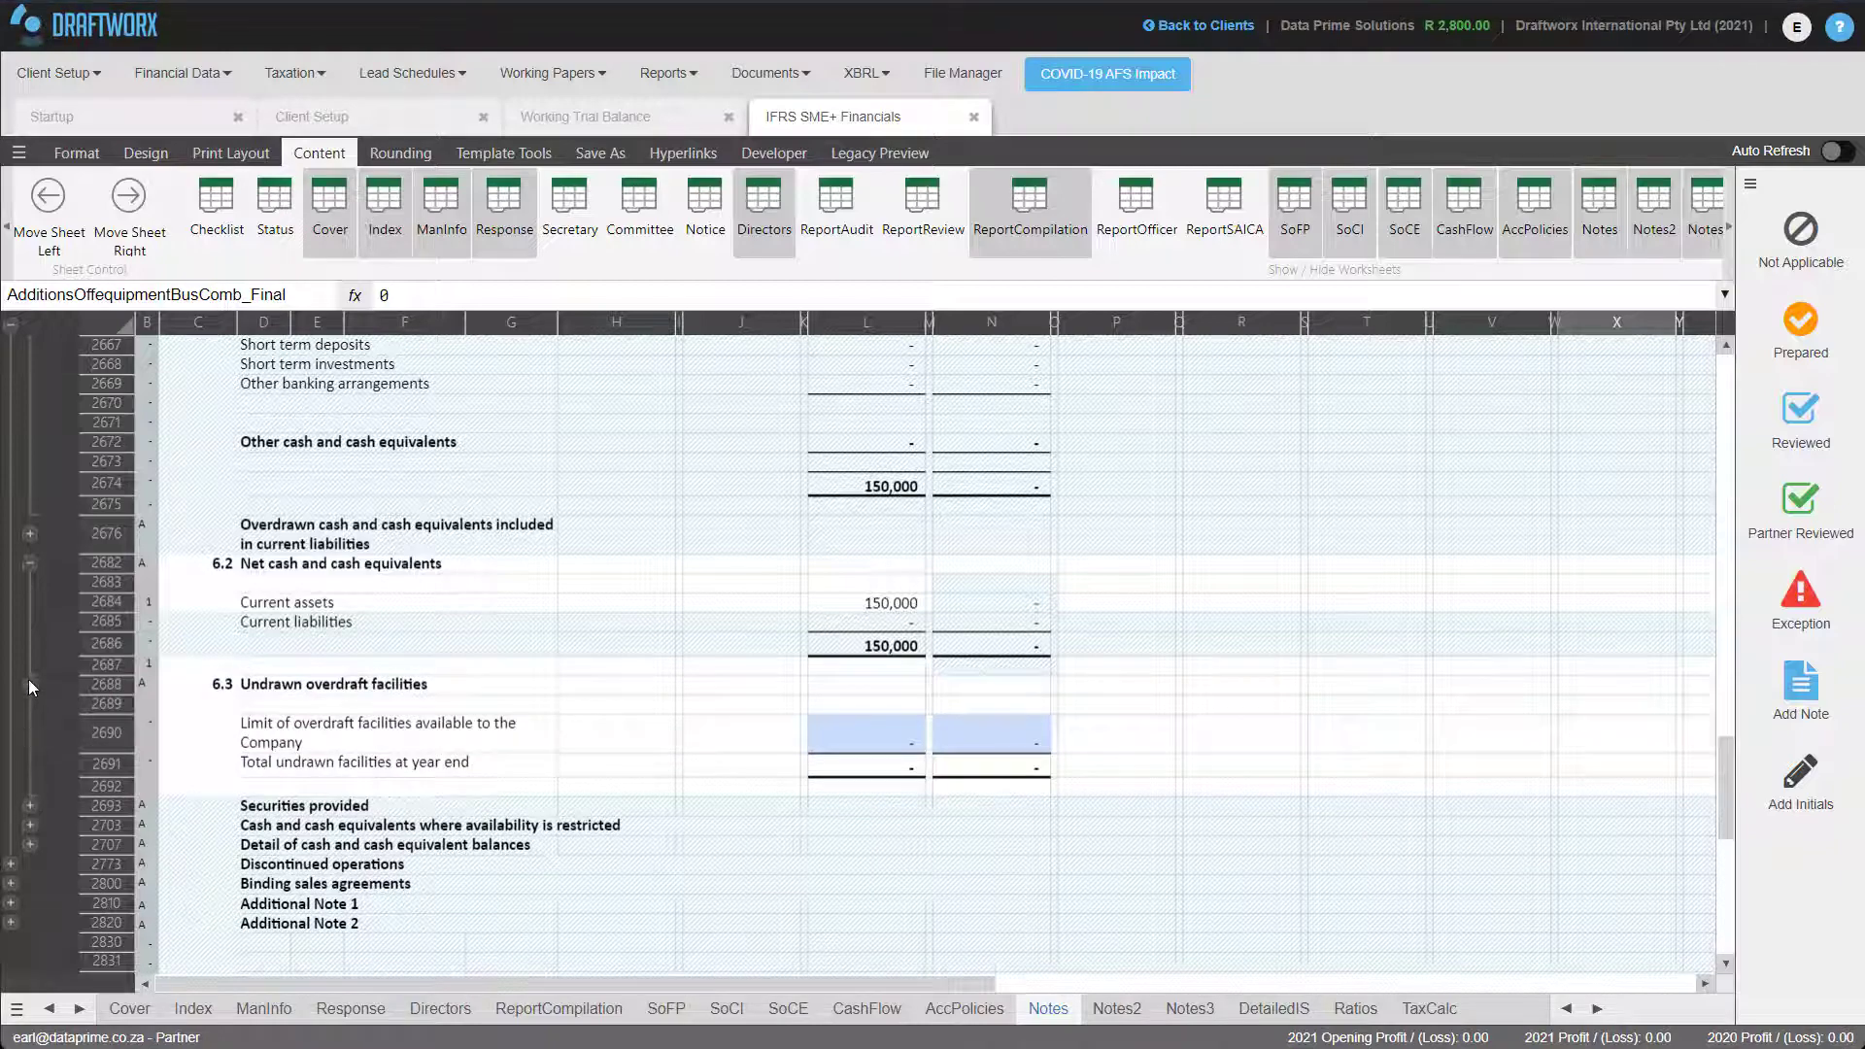
click(28, 681)
click(28, 706)
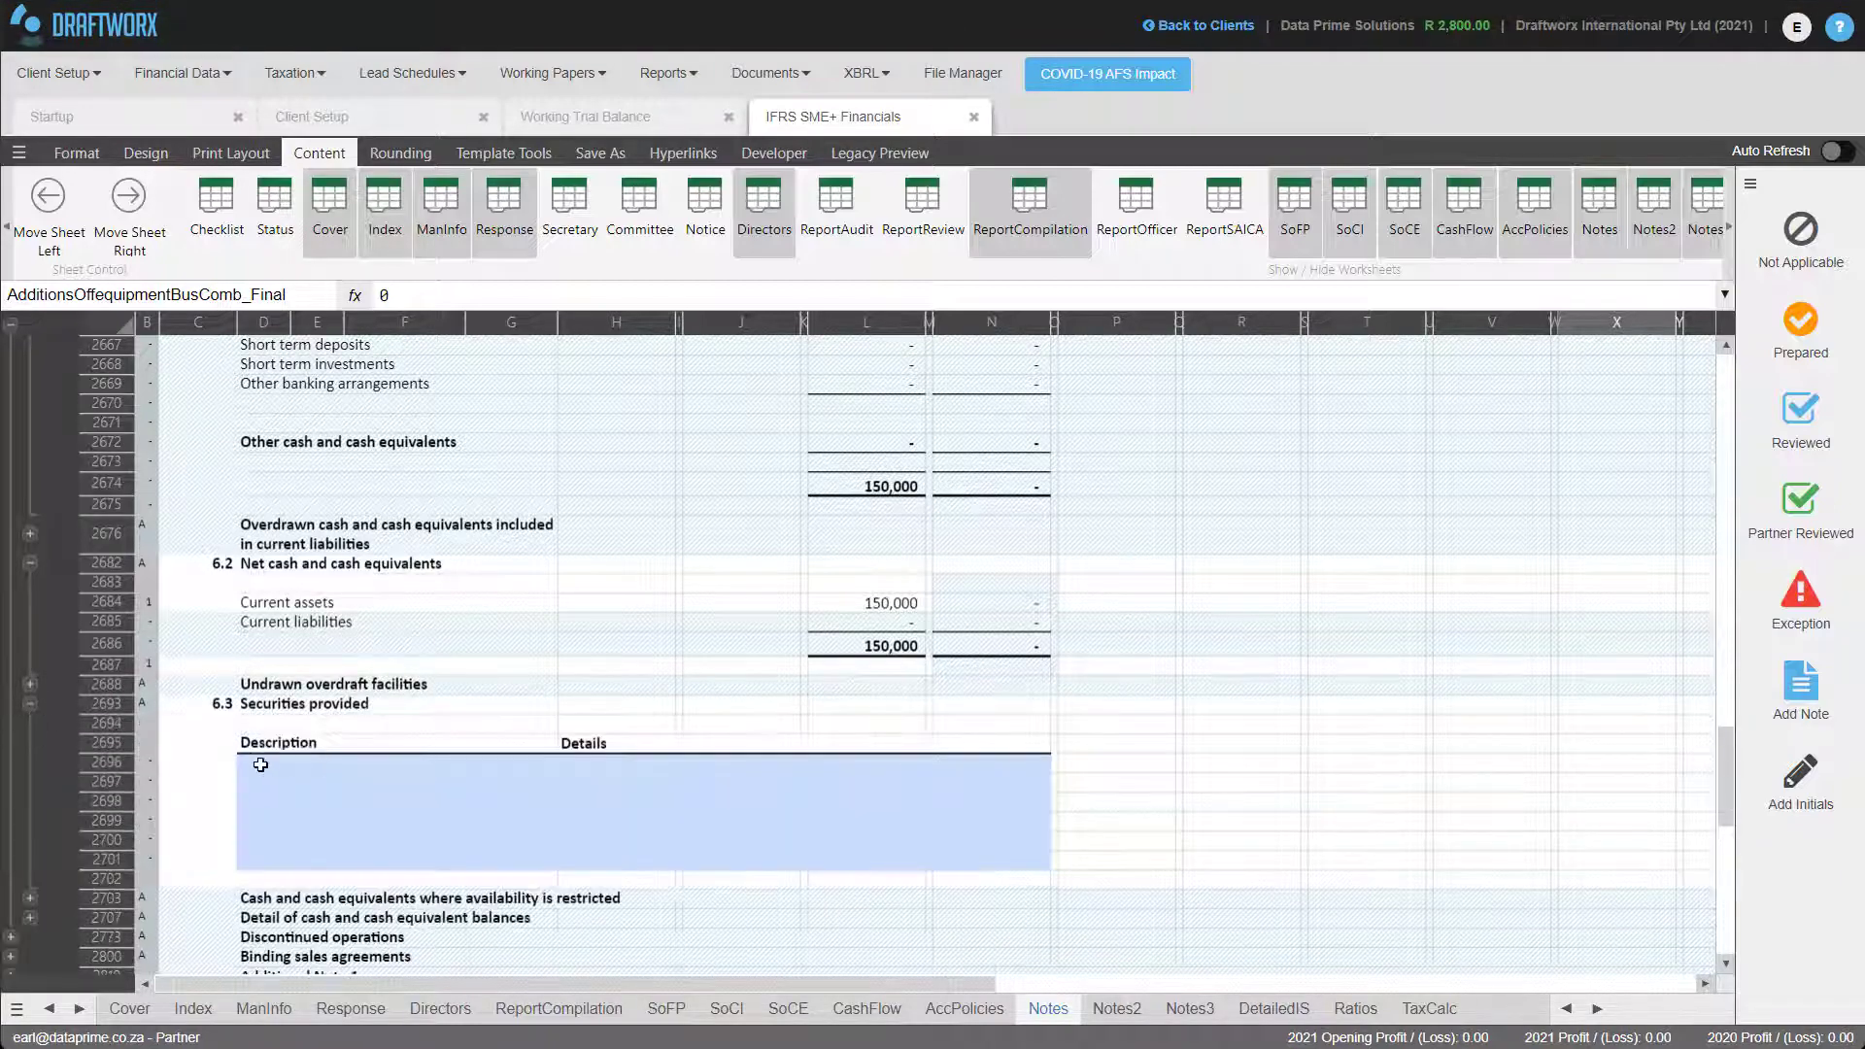
click(30, 705)
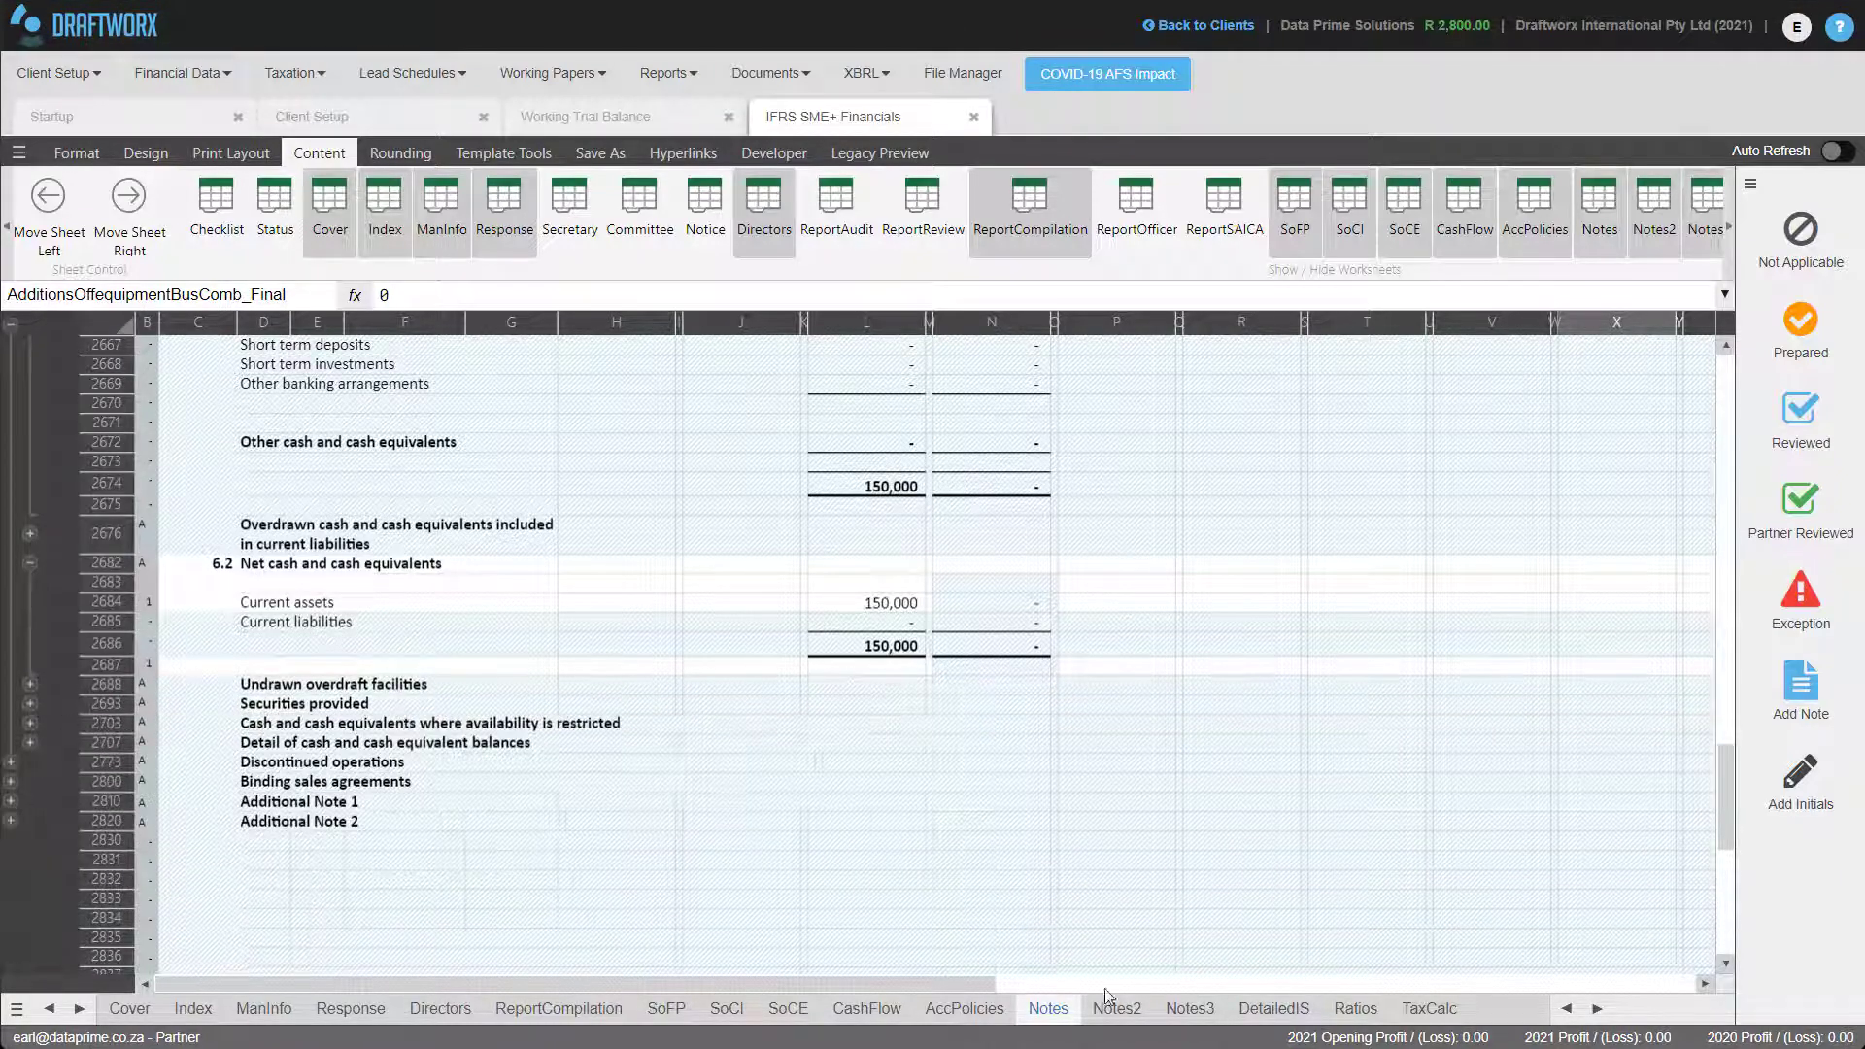
On Notes2, record authorised capital as '1000 Ordinary shares of R1 each' with 1,000 for 2021
click(1093, 1011)
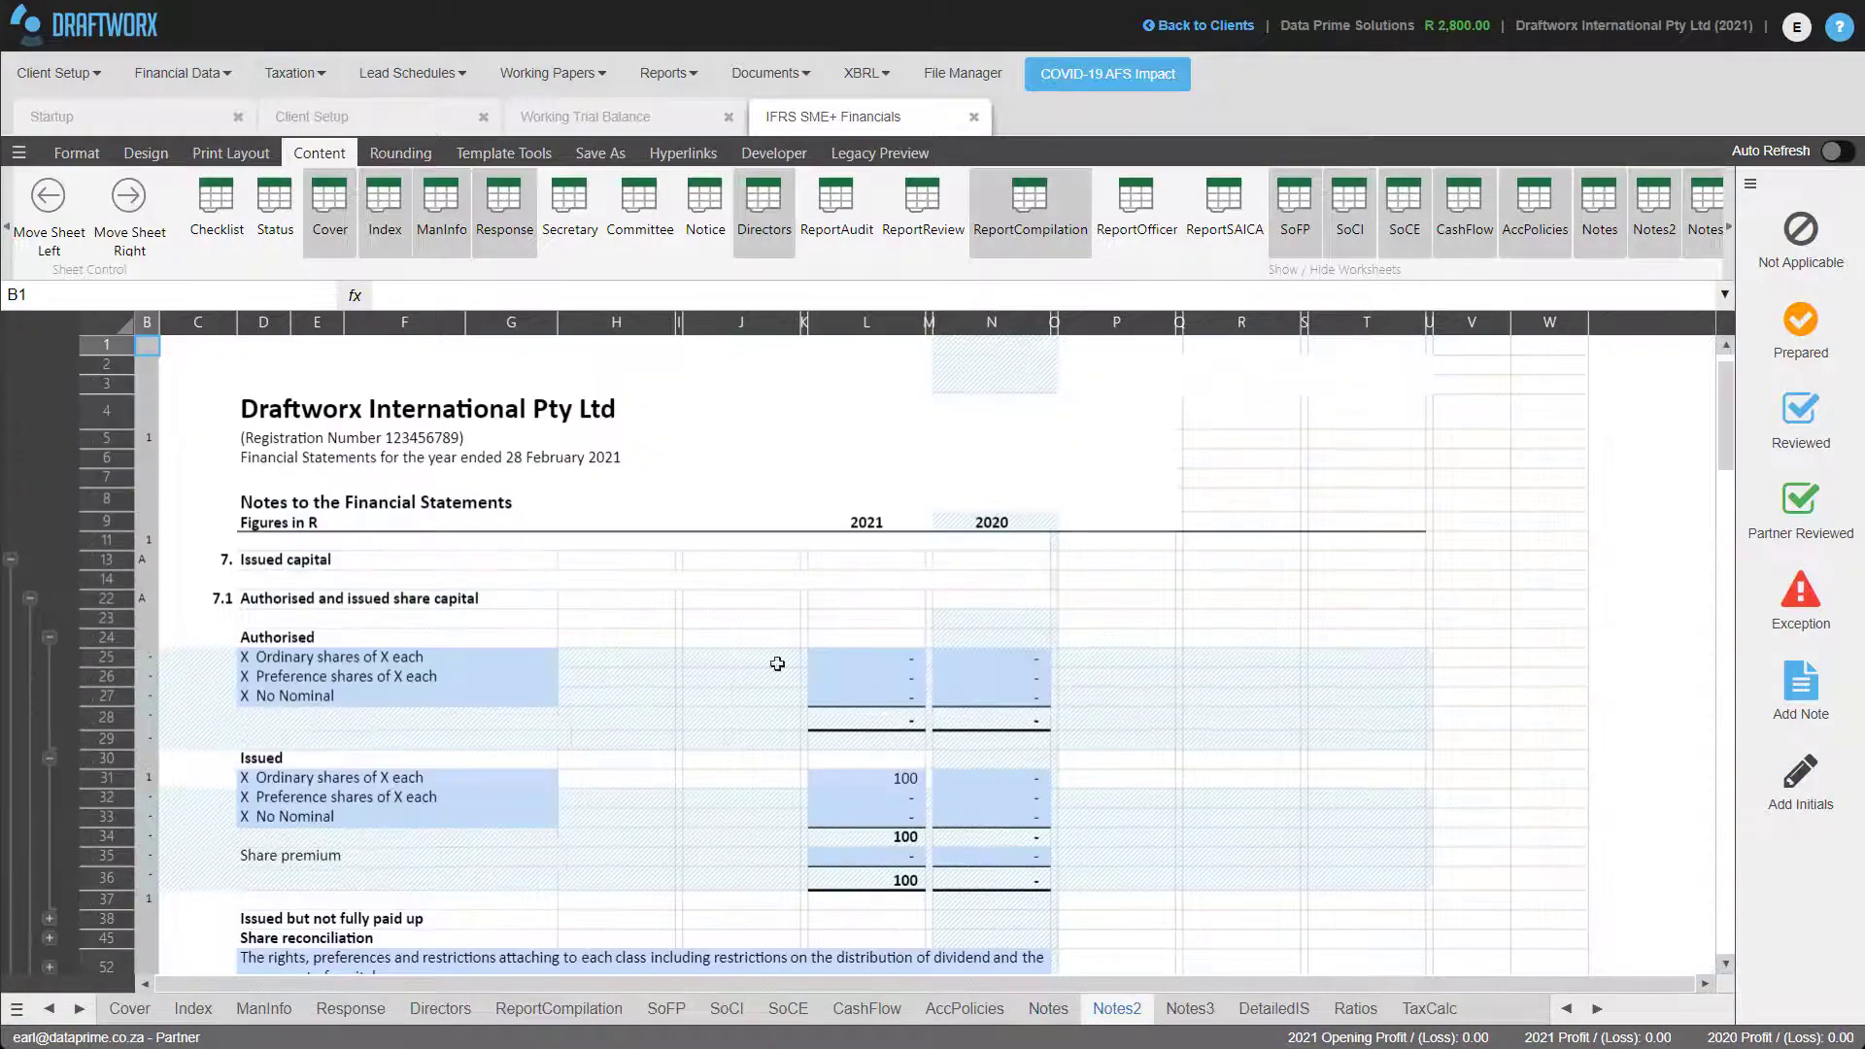
click(258, 659)
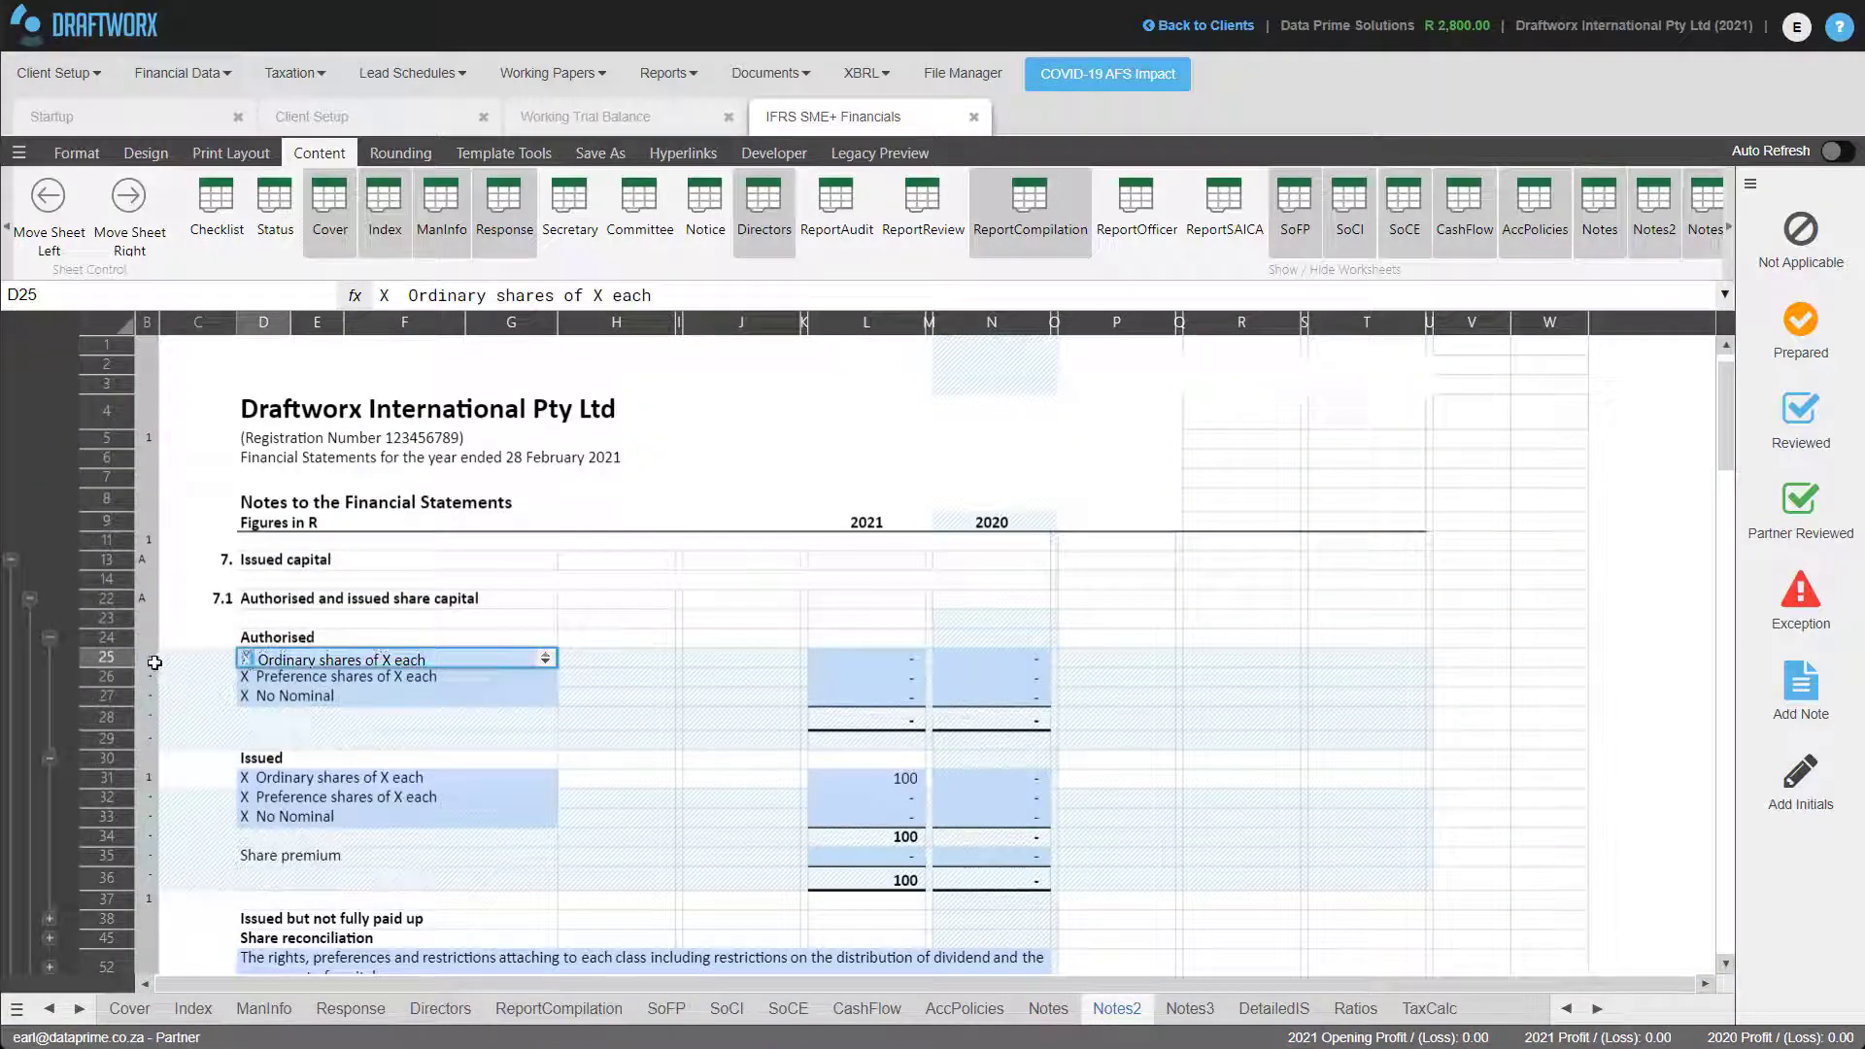
text(1000)
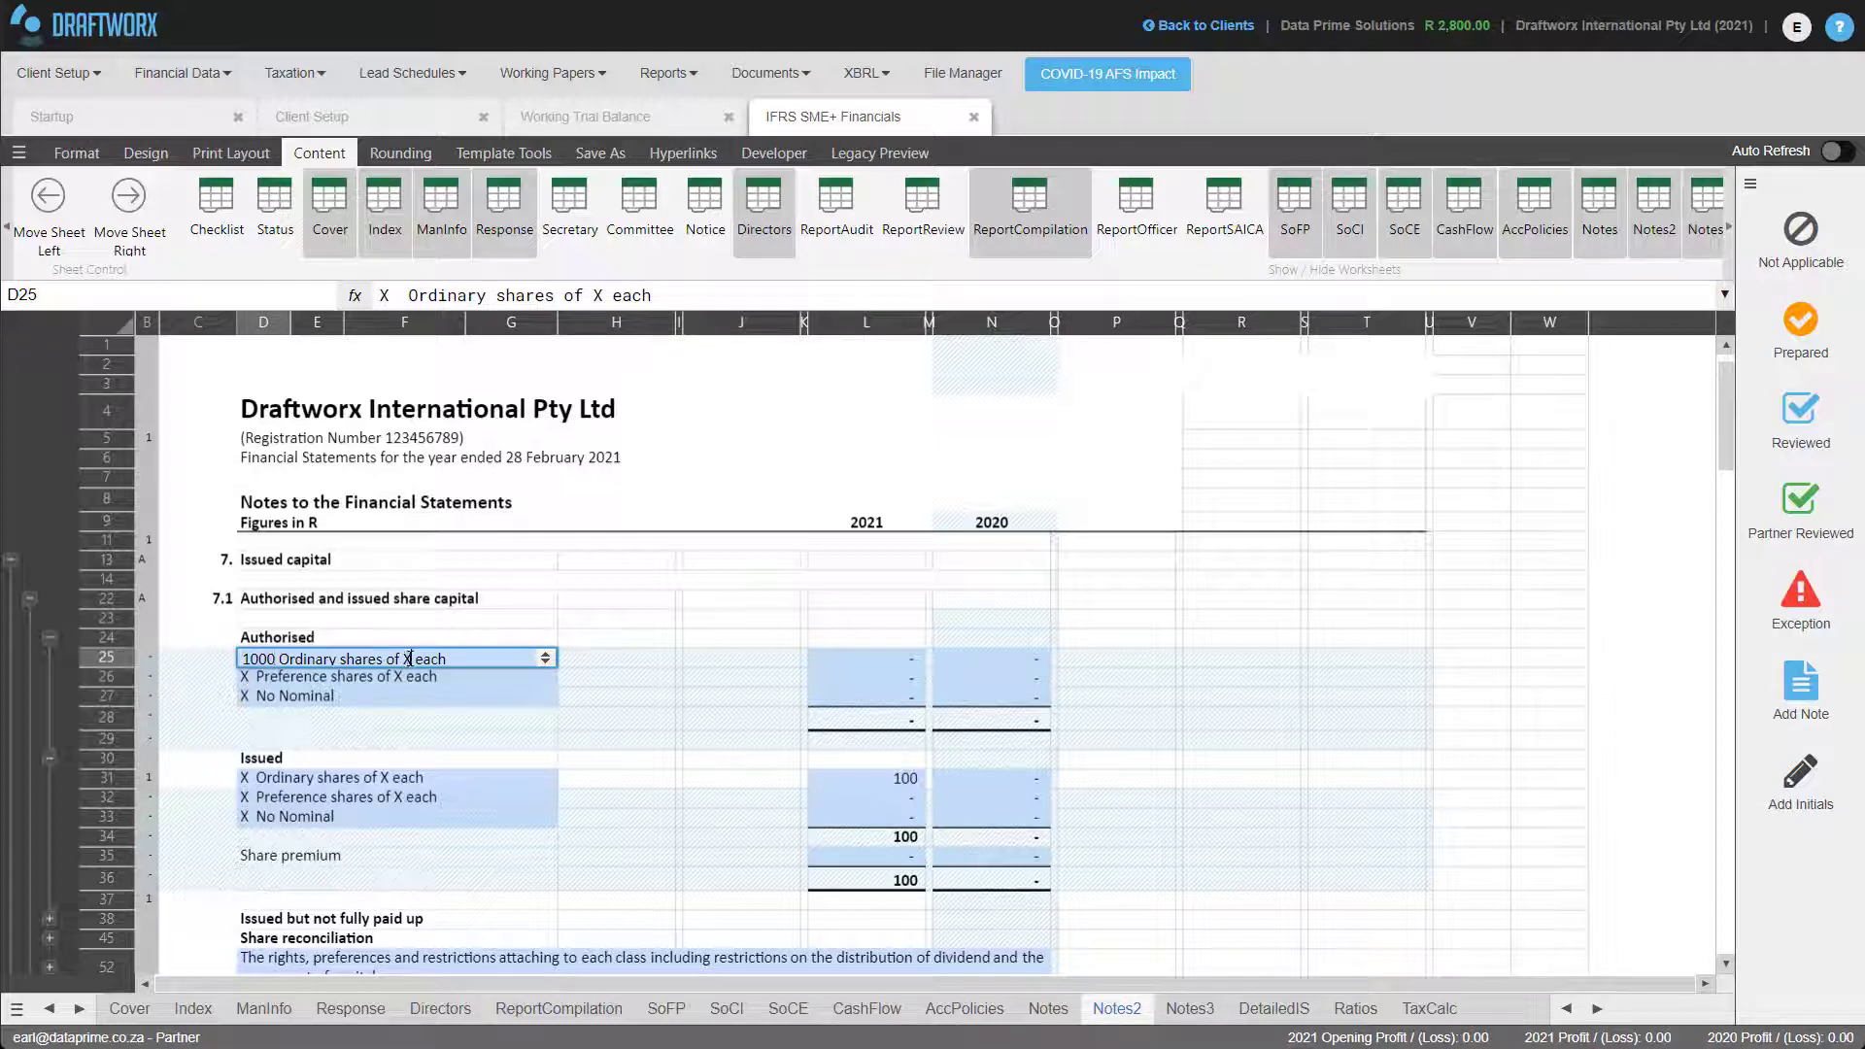
key(Delete)
text(R1)
key(Return)
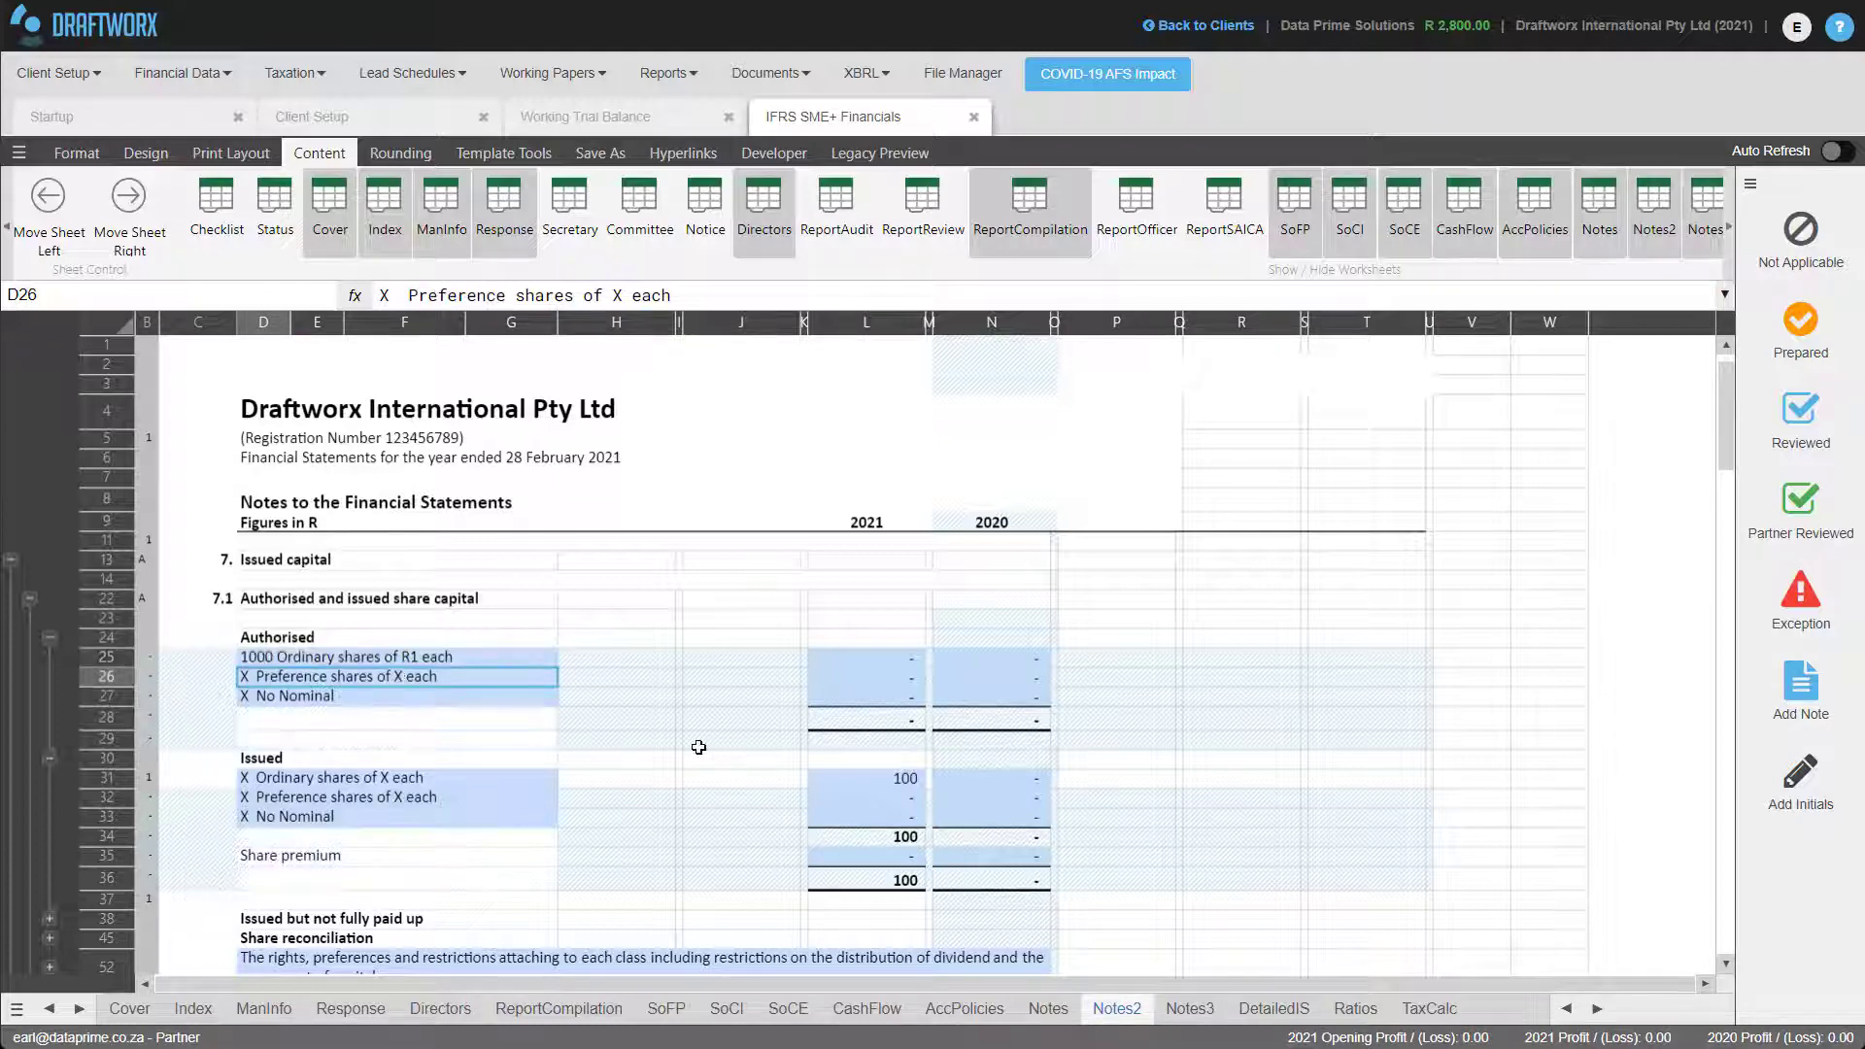
click(854, 666)
text(1000)
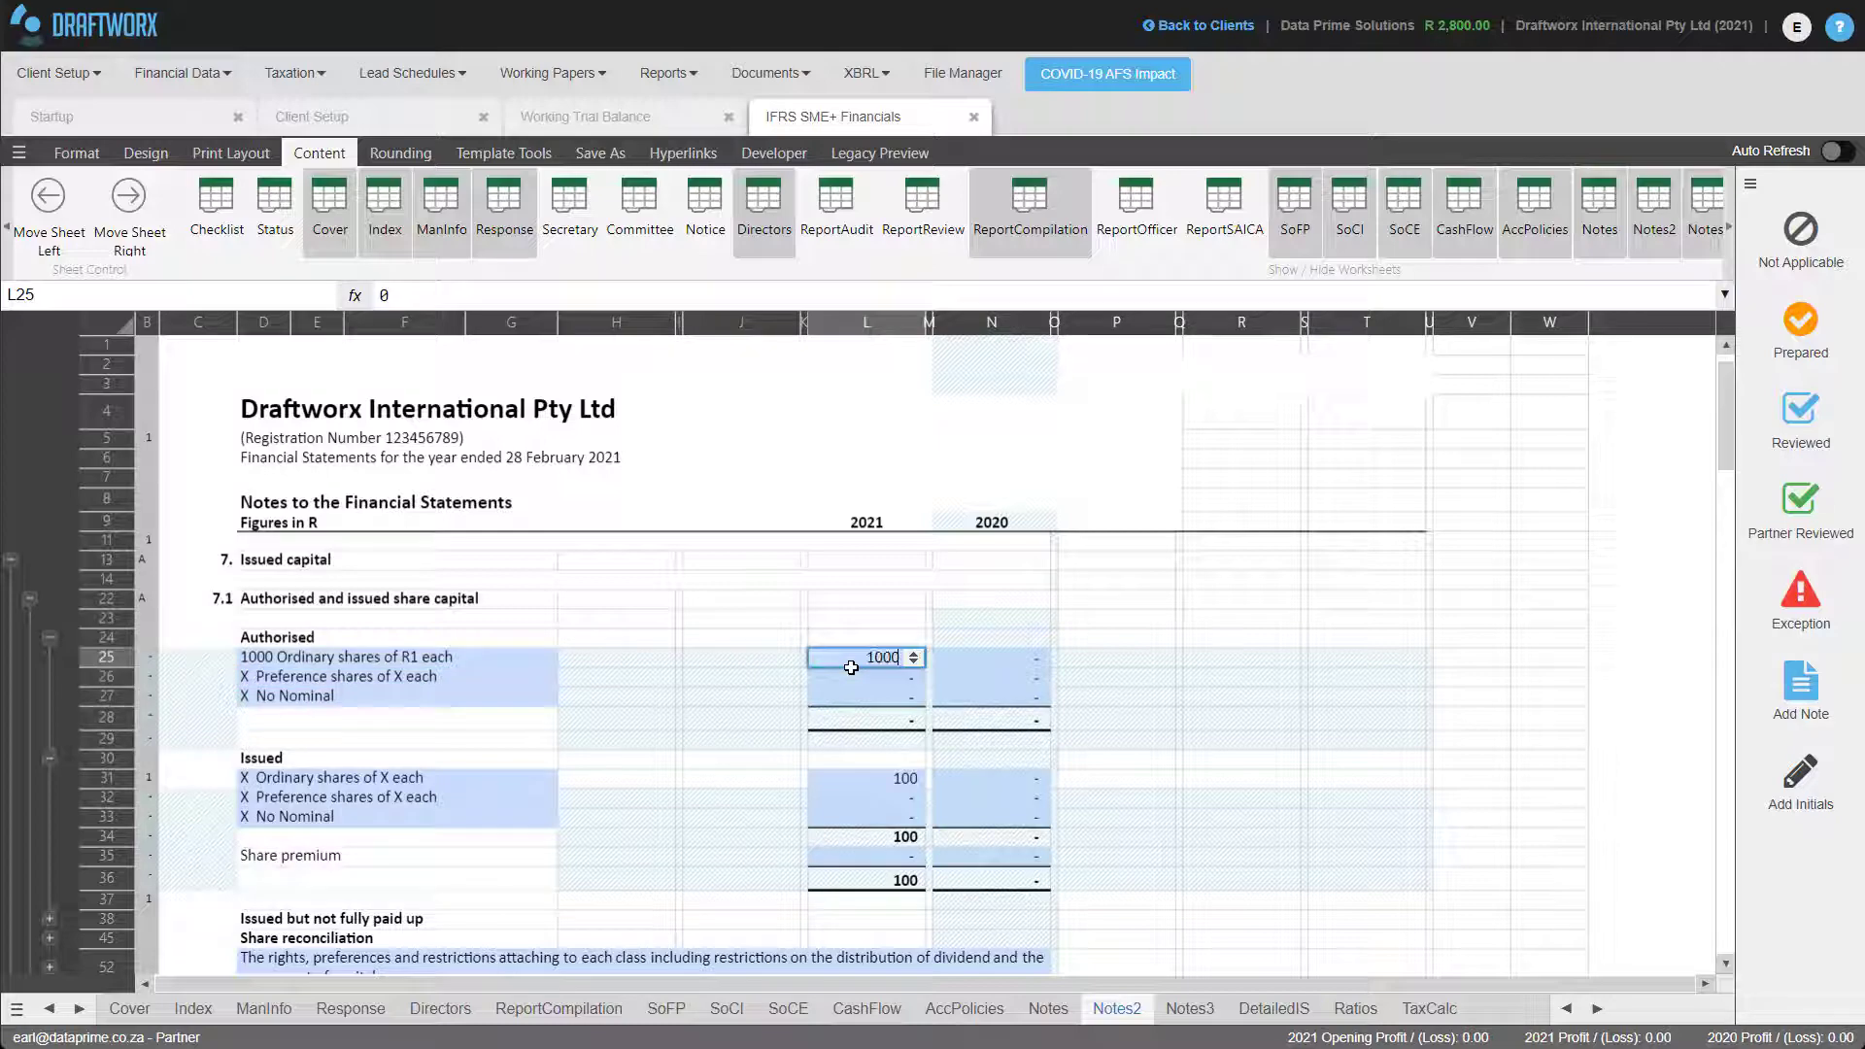
key(Return)
scroll(1000, 657, down, 5)
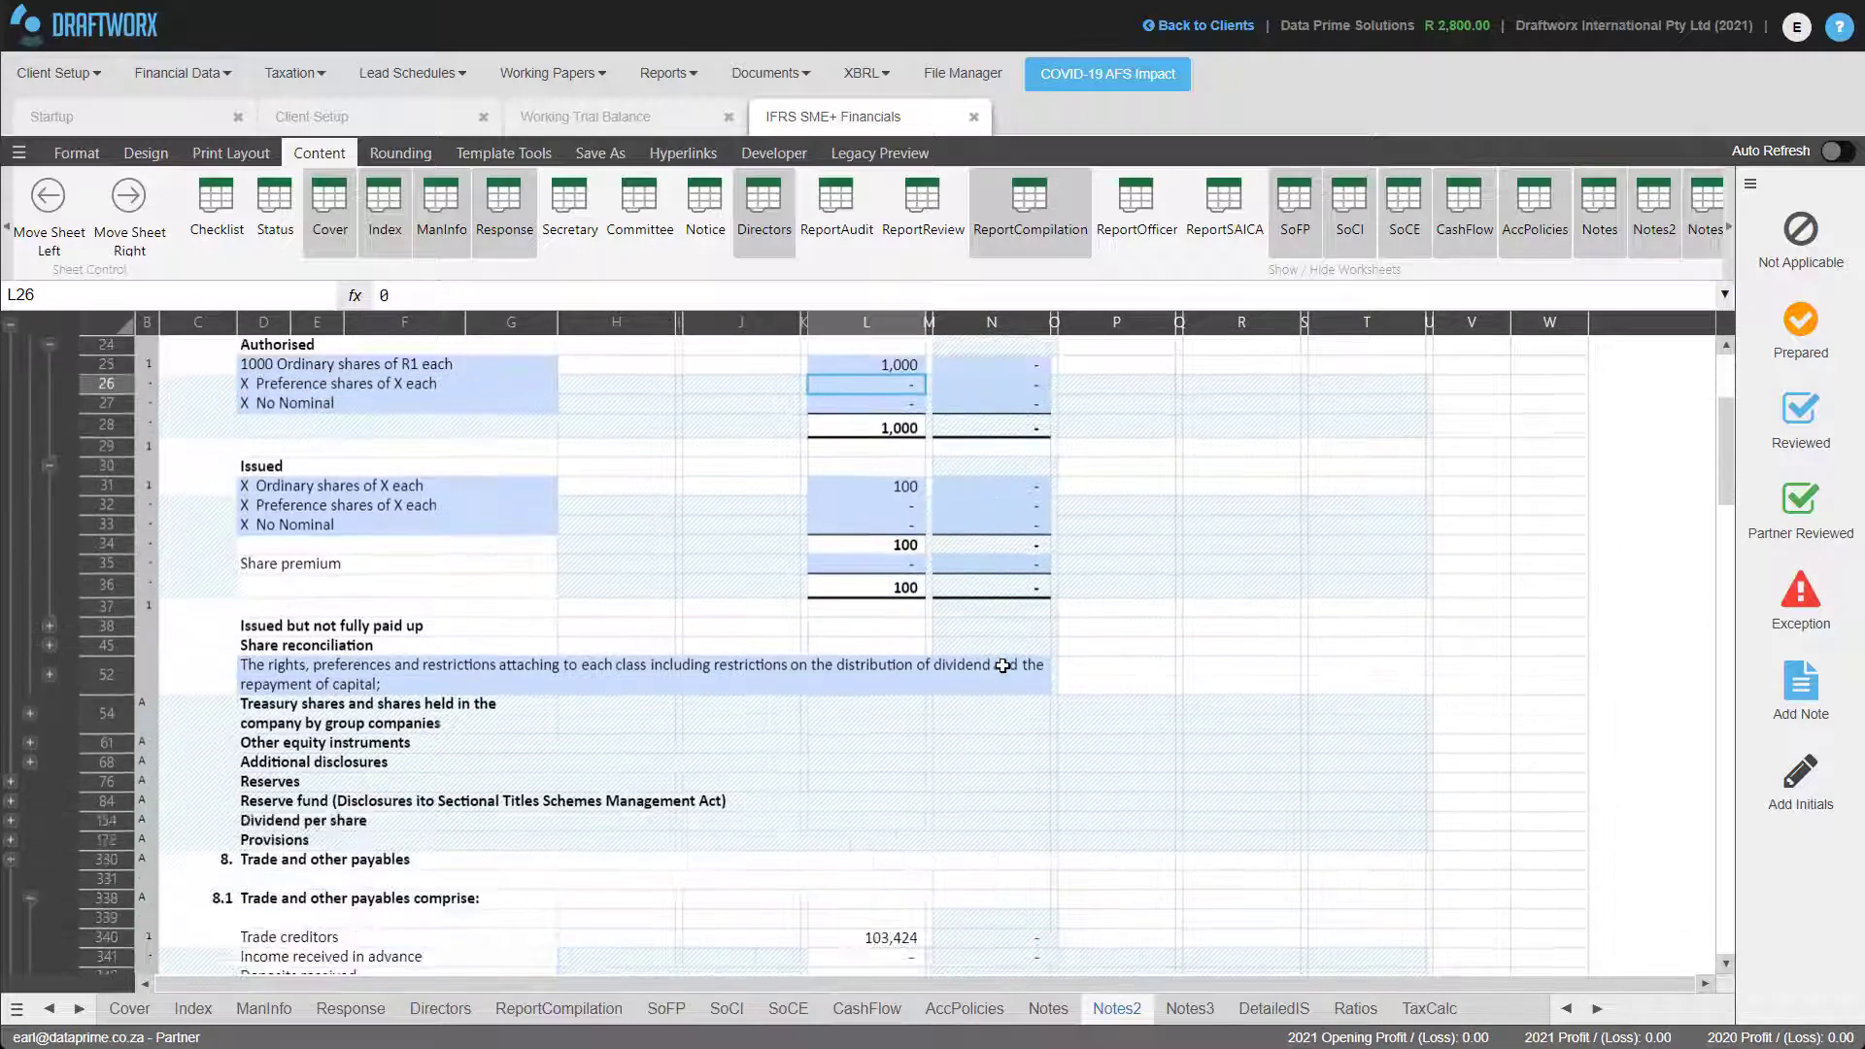
scroll(1109, 744, down, 2)
scroll(1221, 832, down, 3)
scroll(1219, 831, down, 2)
scroll(1169, 844, down, 3)
scroll(1169, 843, down, 1)
scroll(1161, 958, down, 2)
From the DetailedIS sheet, generate the 20-page print preview via the Format ribbon's Preview
click(1193, 1013)
click(1294, 1013)
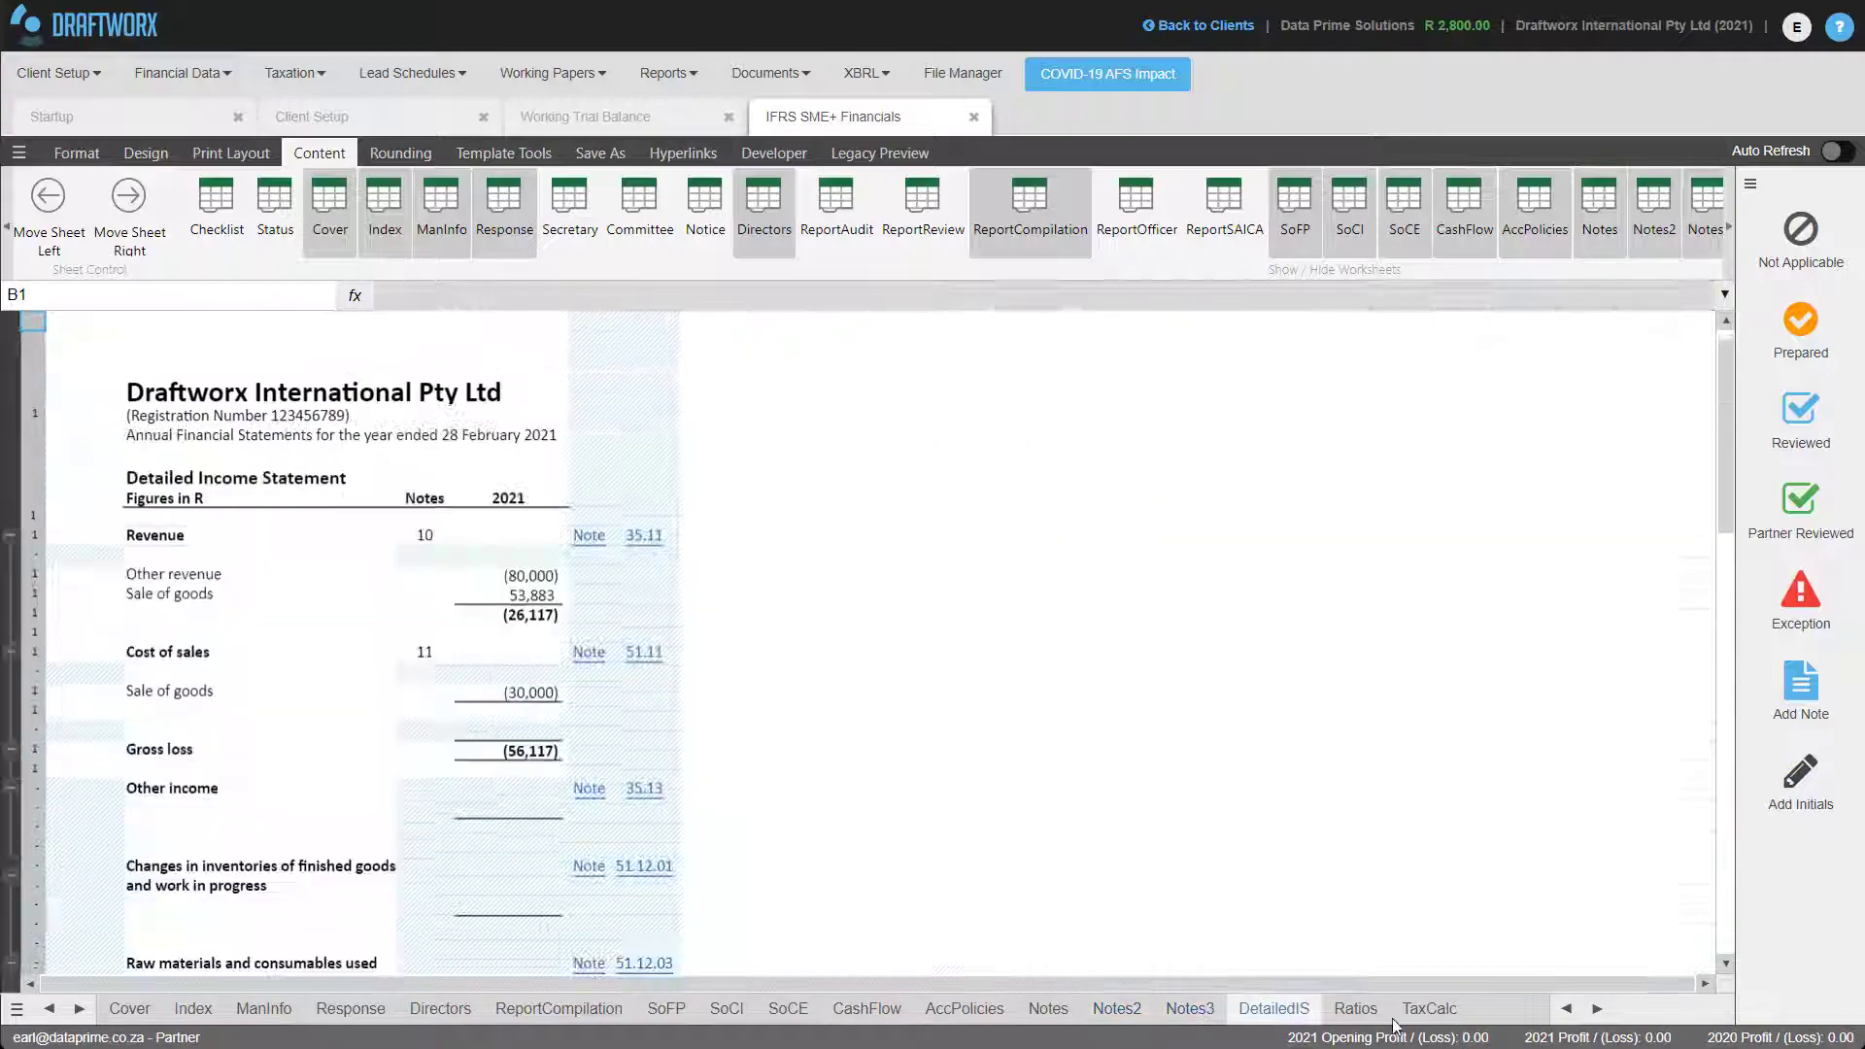
click(75, 152)
click(55, 191)
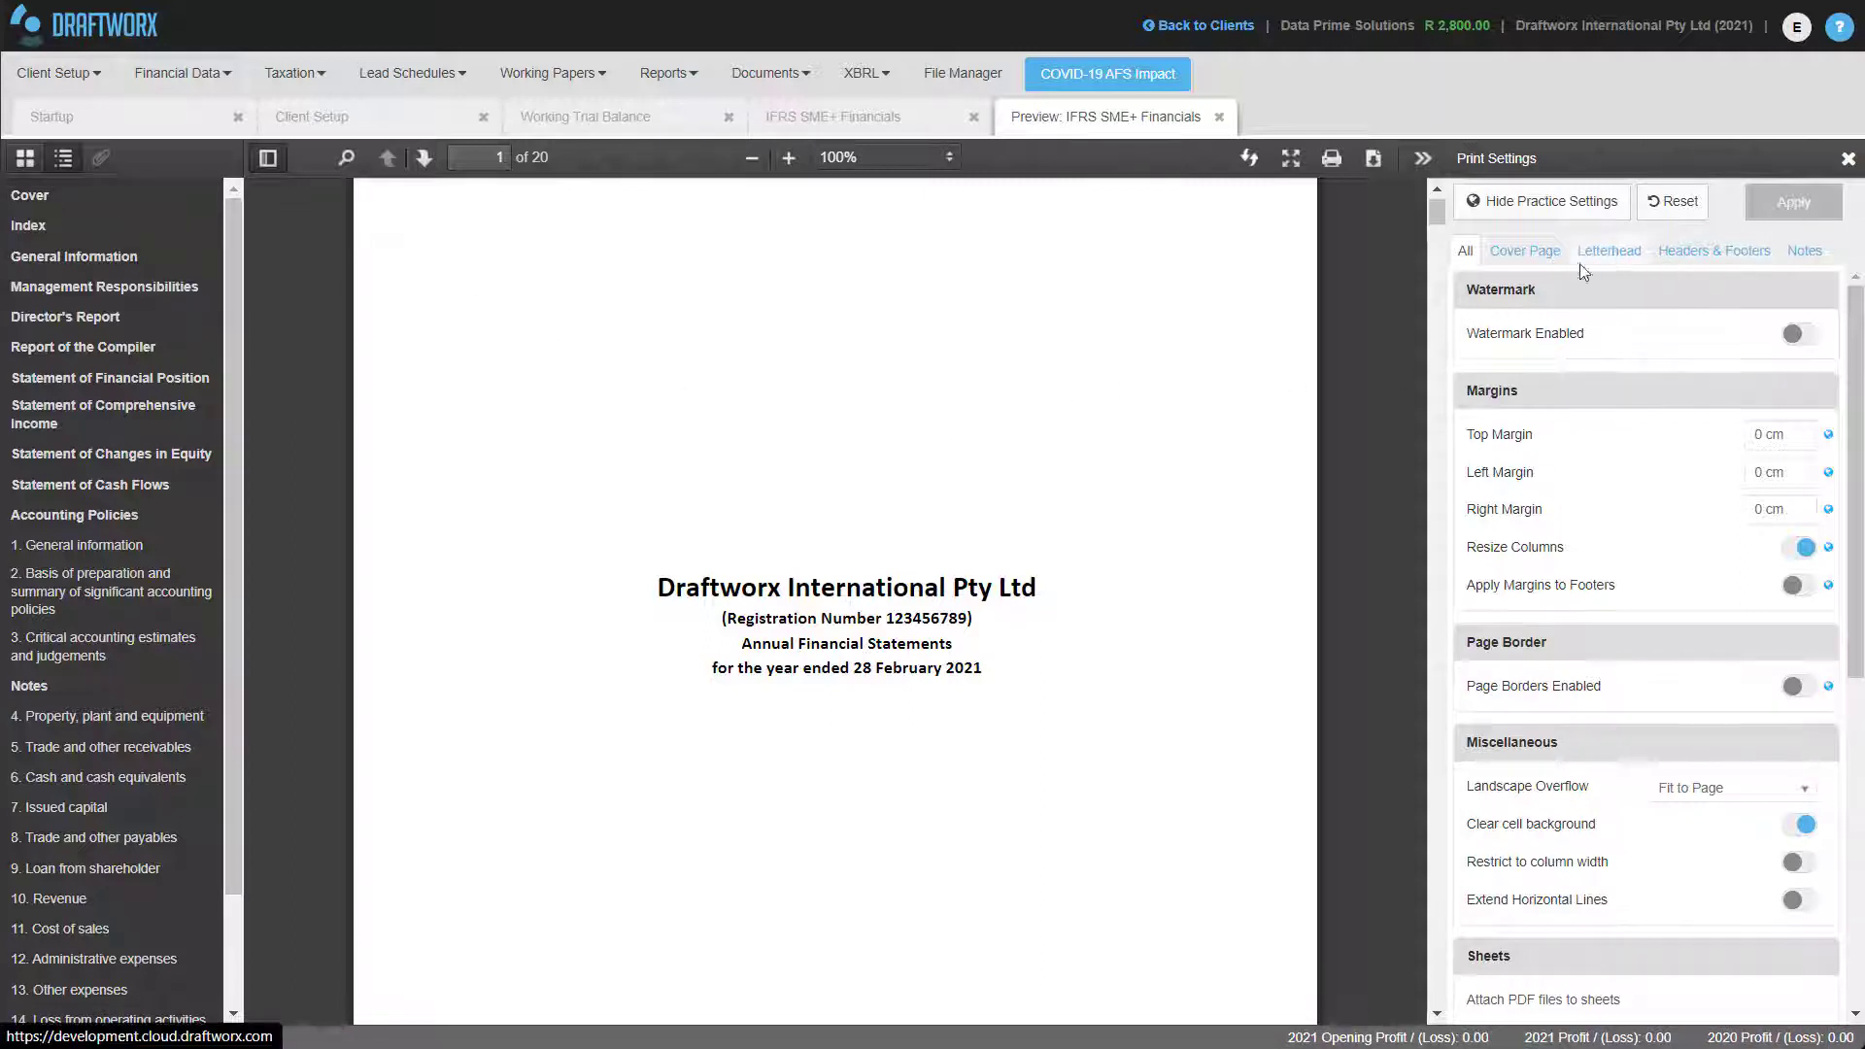
Apply Letterhead 1 to the ReportCompilation sheet only and refresh the preview
click(1610, 252)
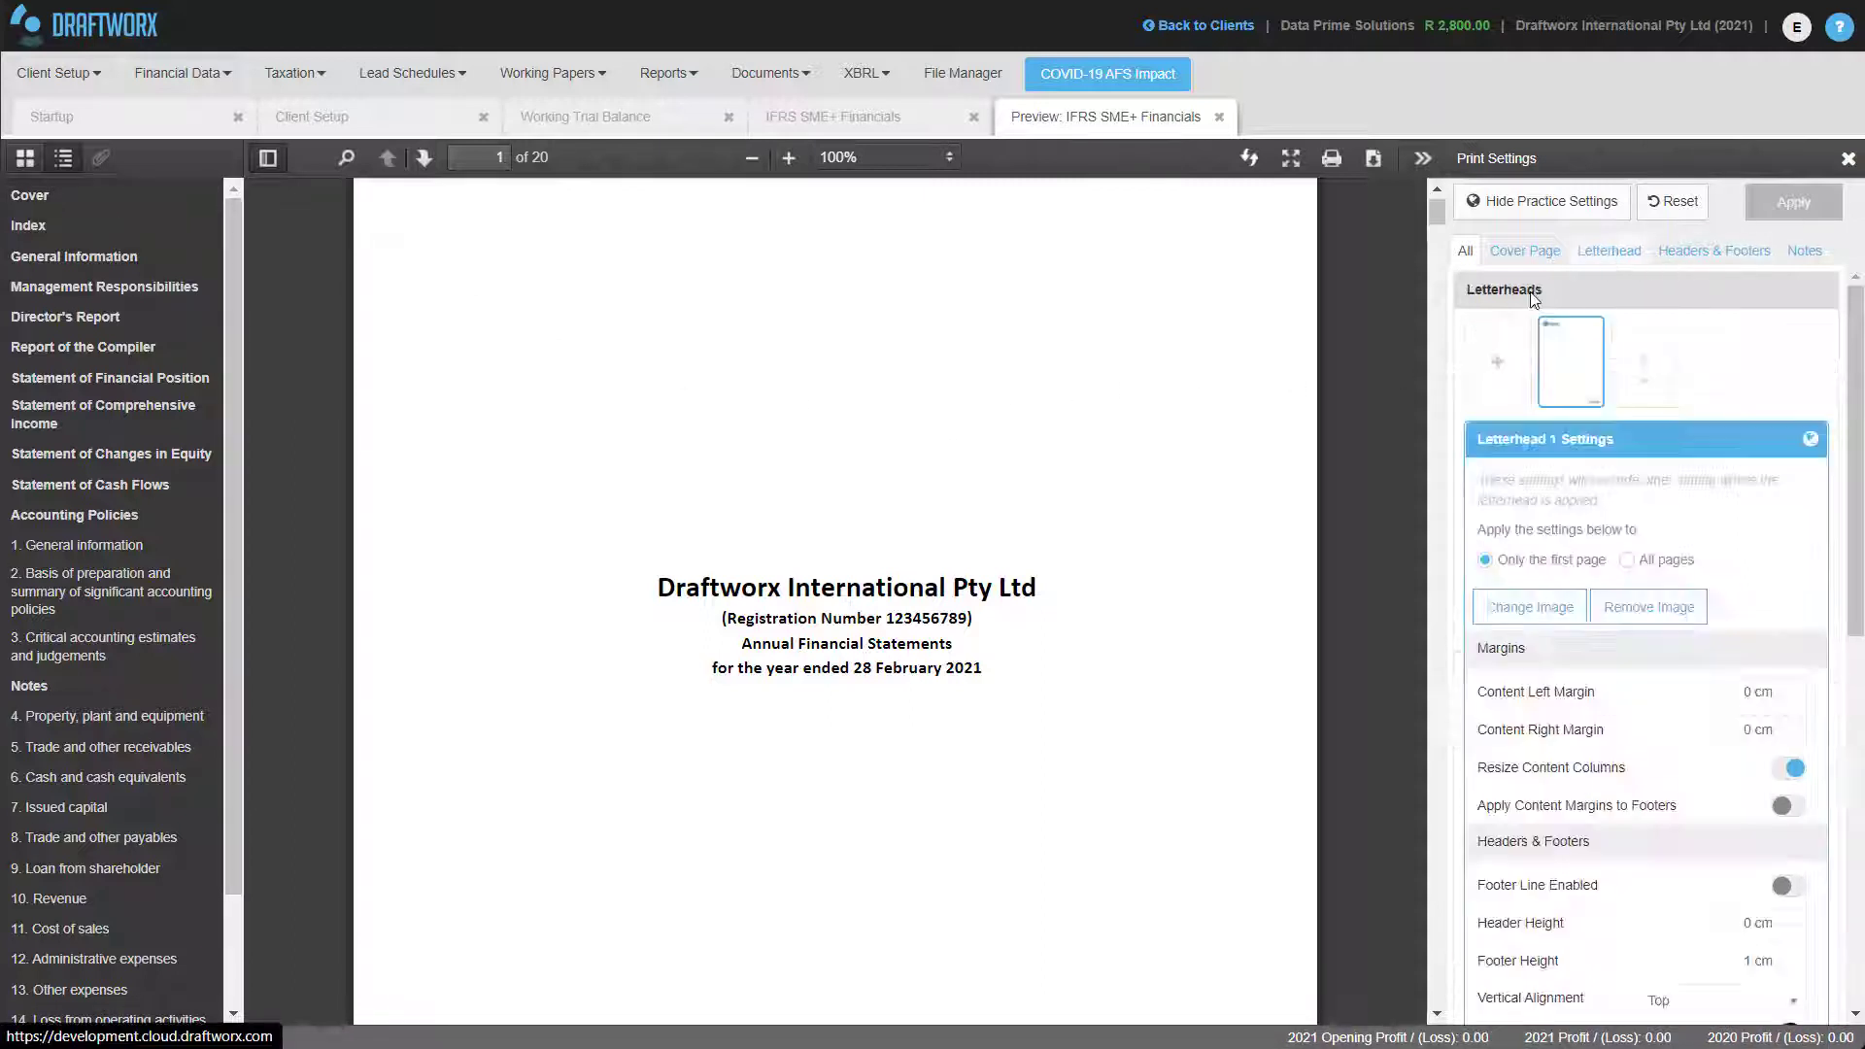
click(95, 349)
scroll(1545, 605, down, 1)
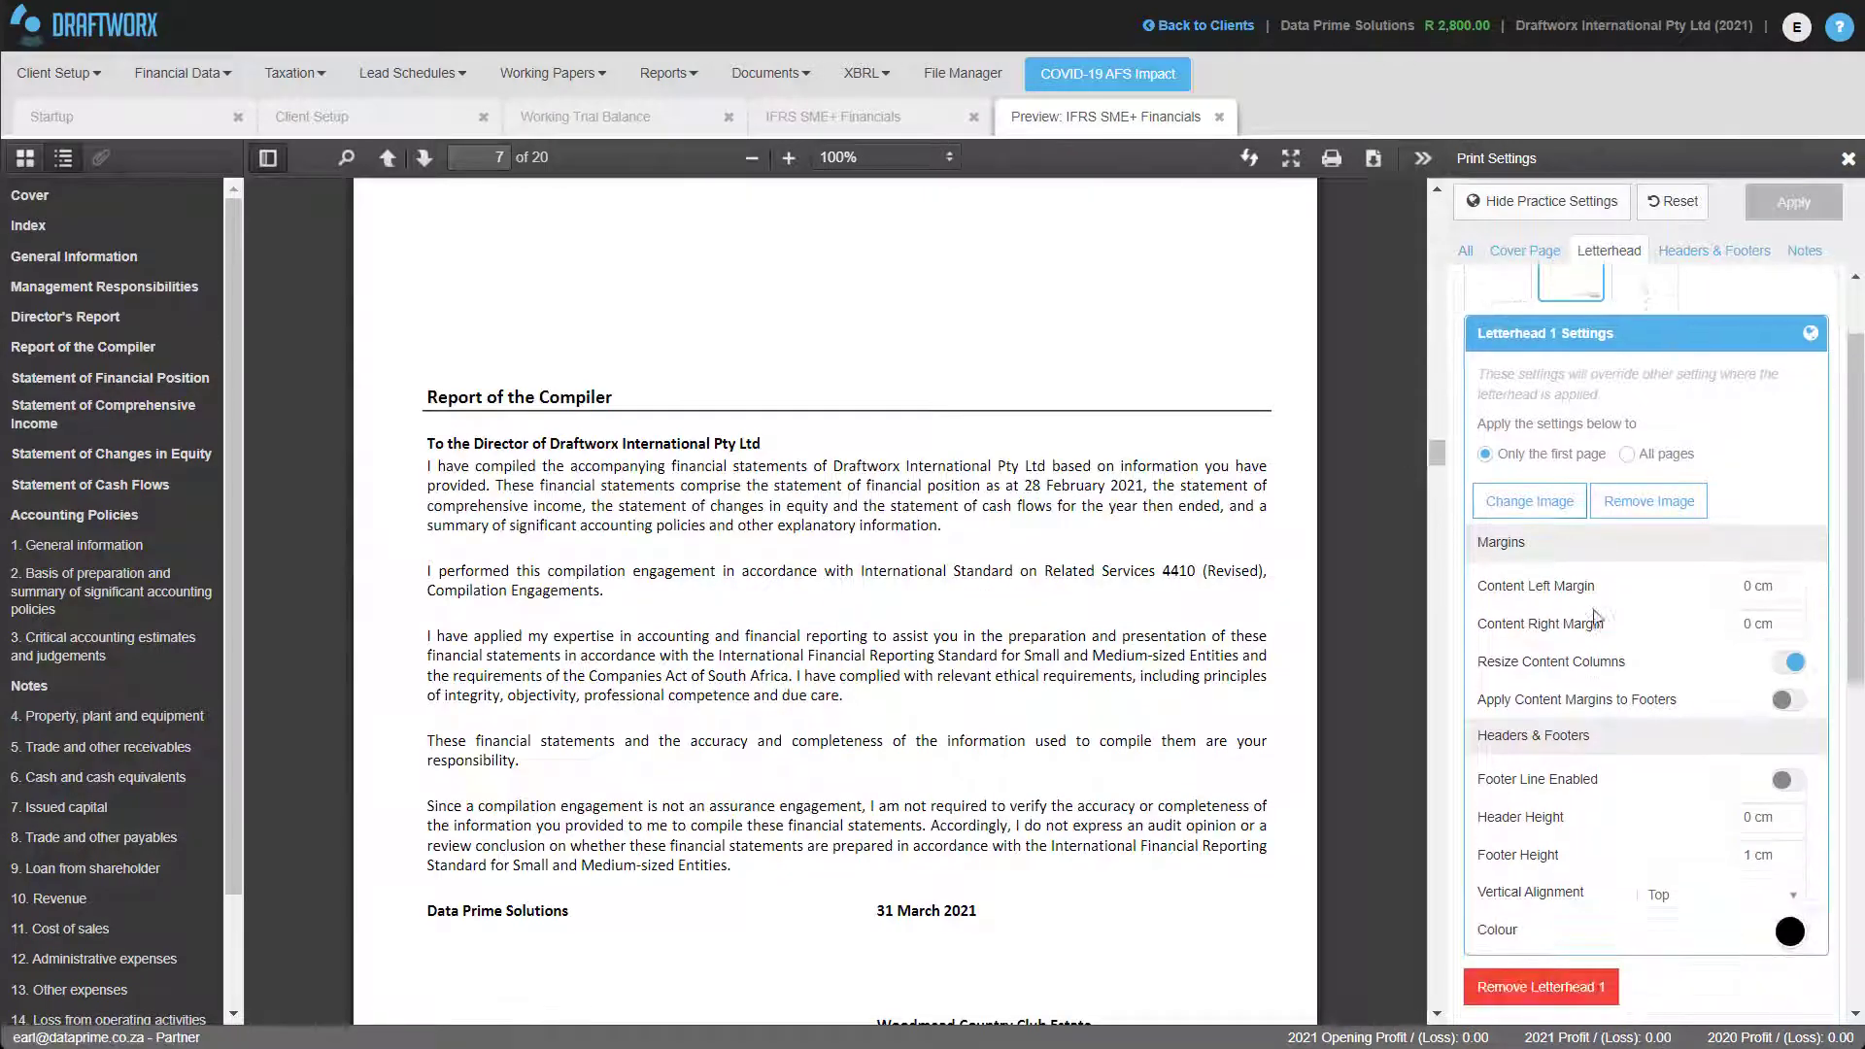
scroll(1600, 624, down, 3)
scroll(1599, 625, down, 3)
click(1796, 653)
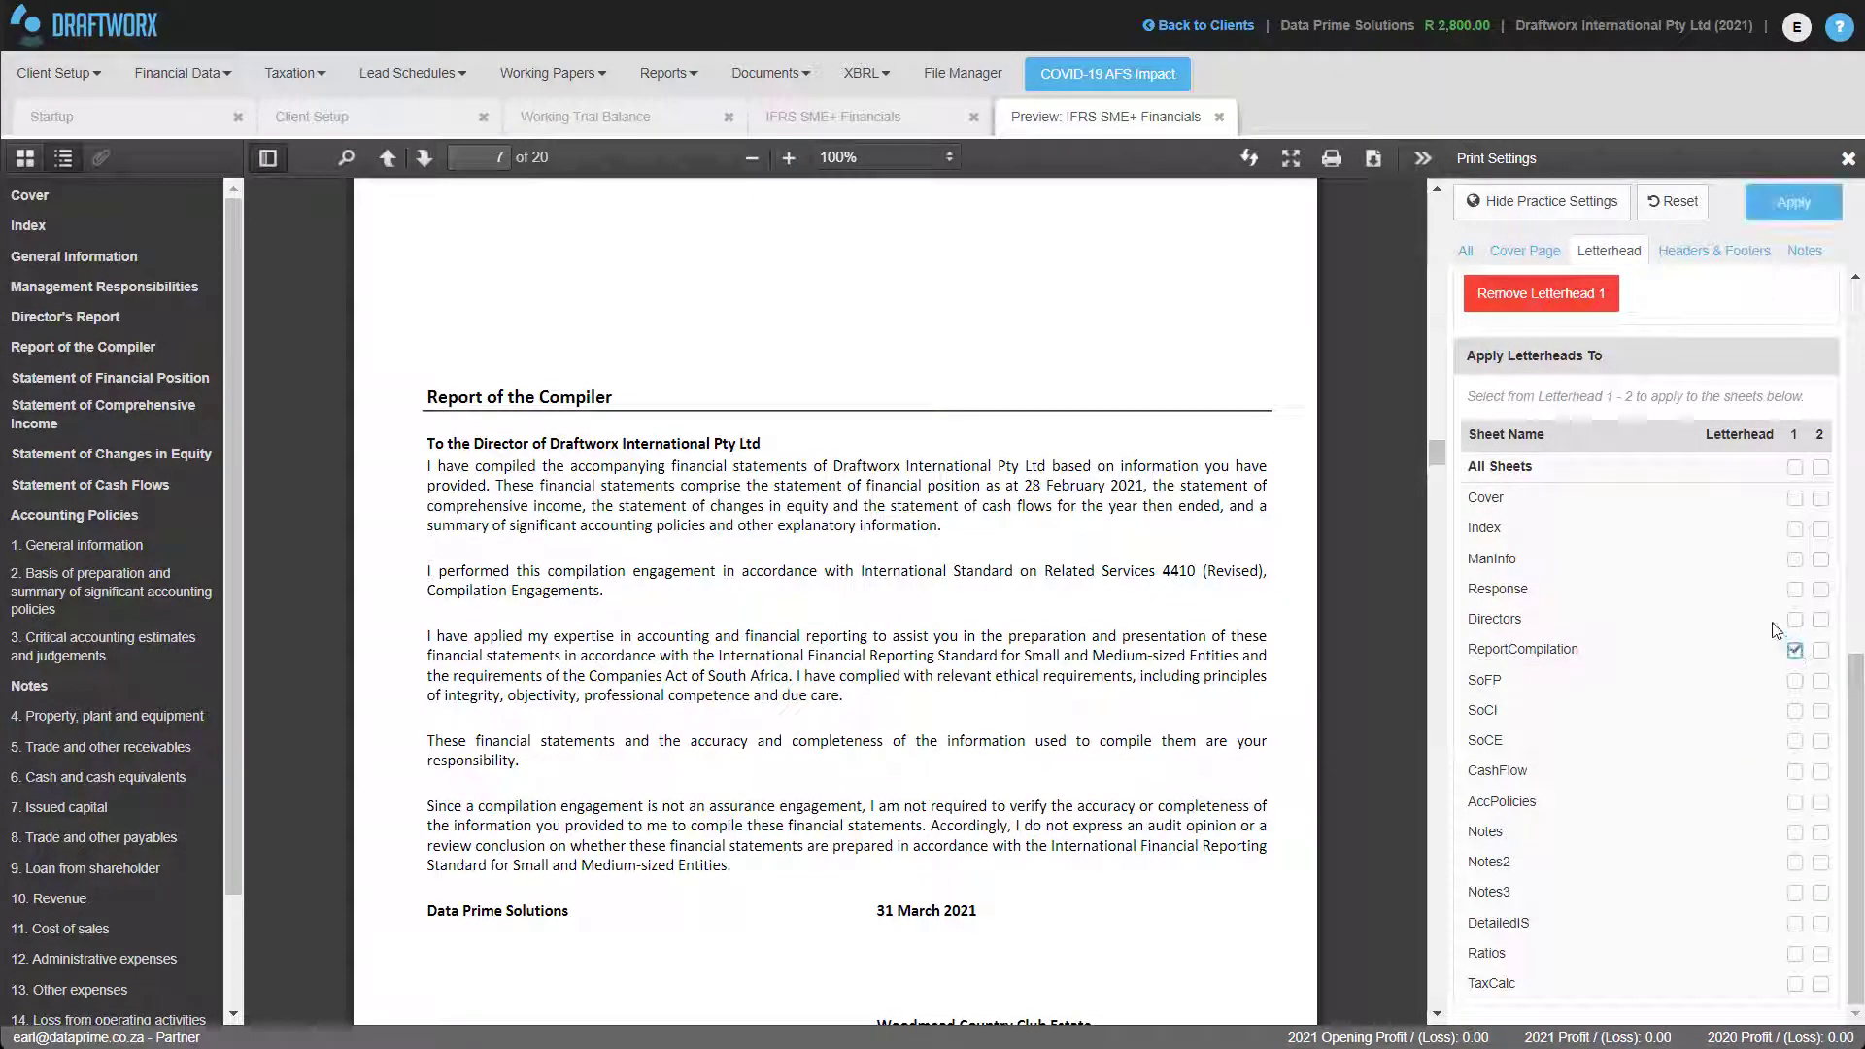
scroll(1807, 304, up, 4)
click(1795, 204)
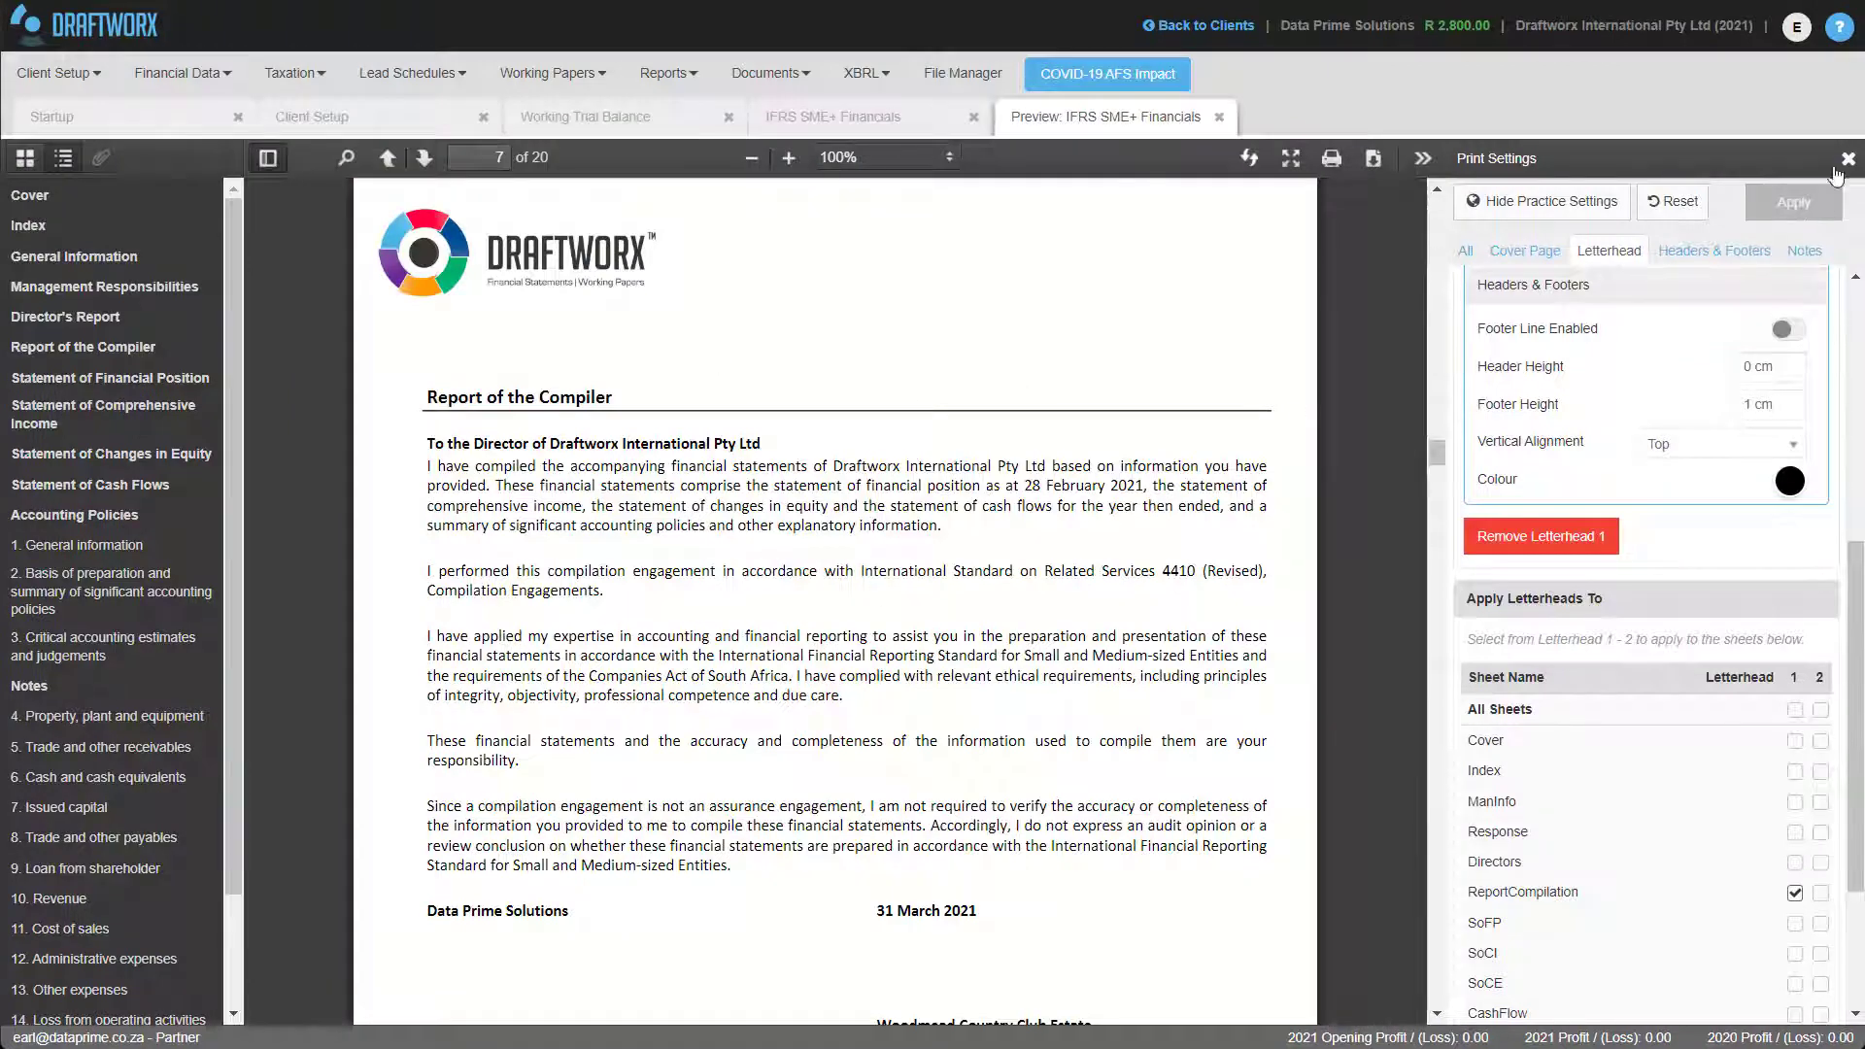
click(1839, 29)
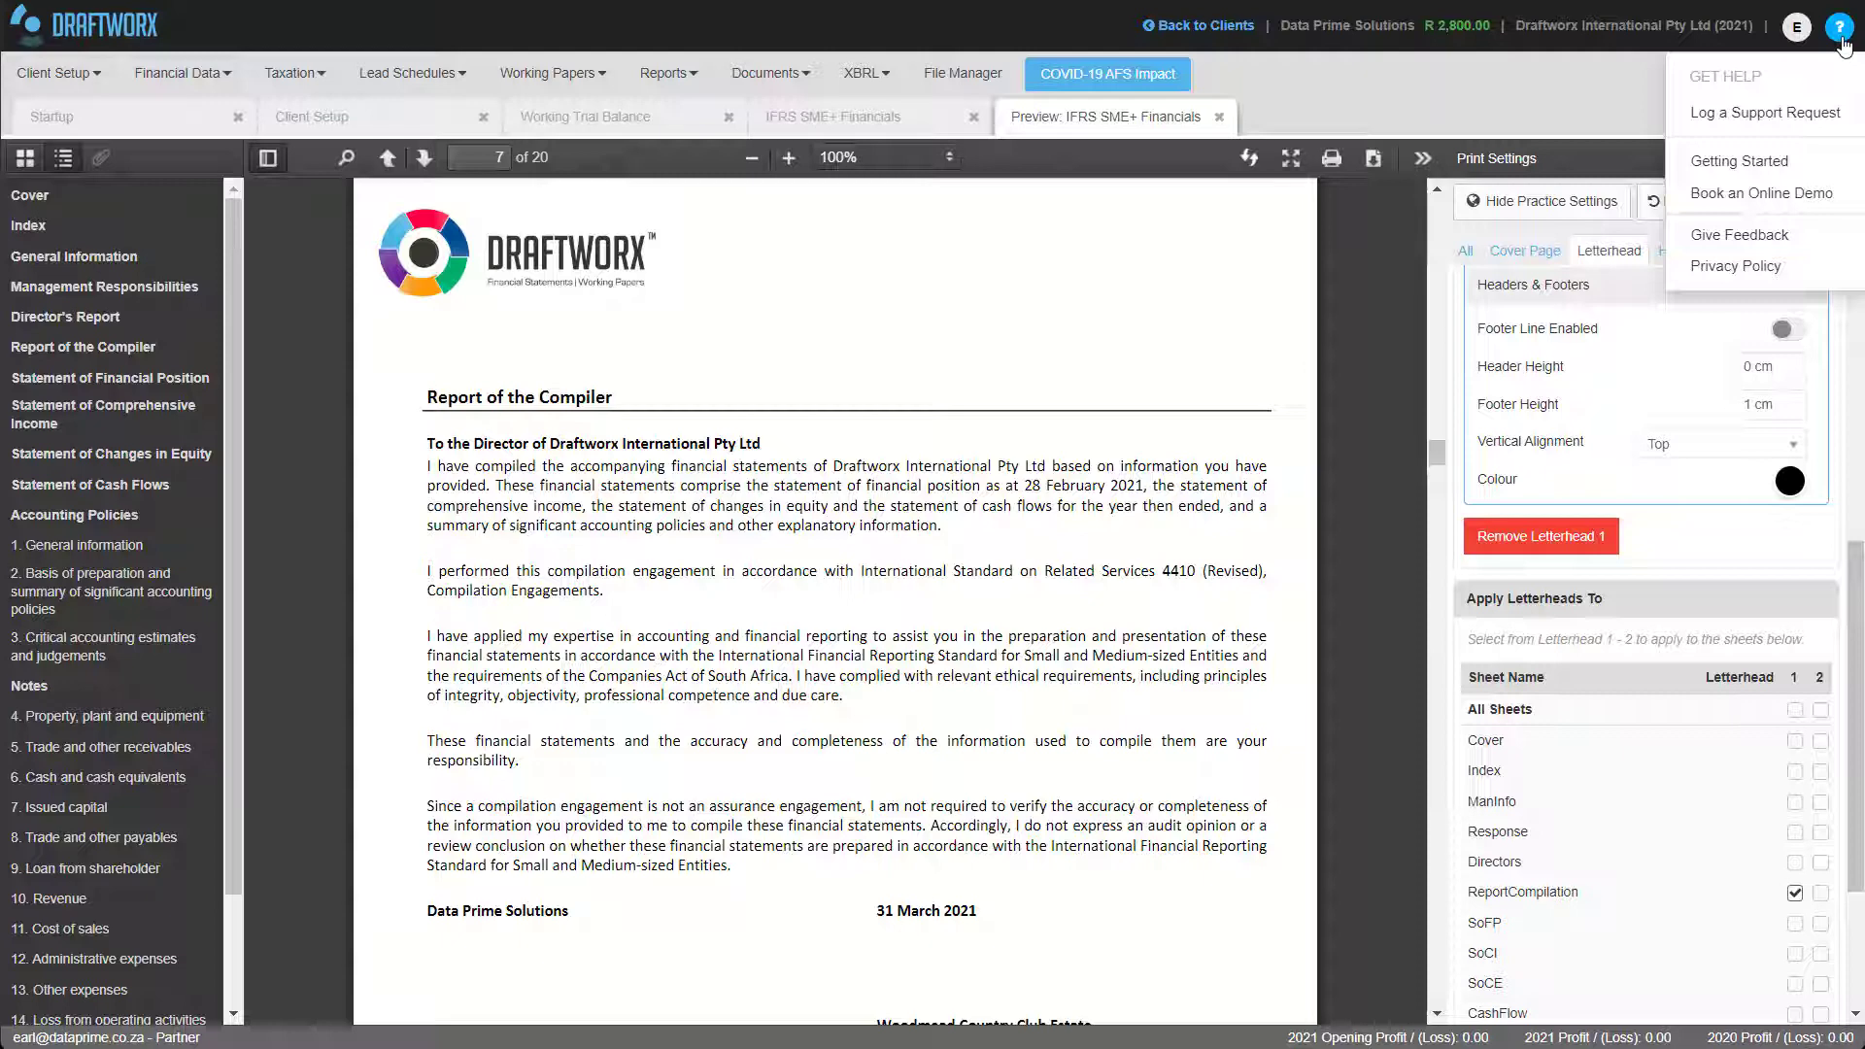
click(1767, 113)
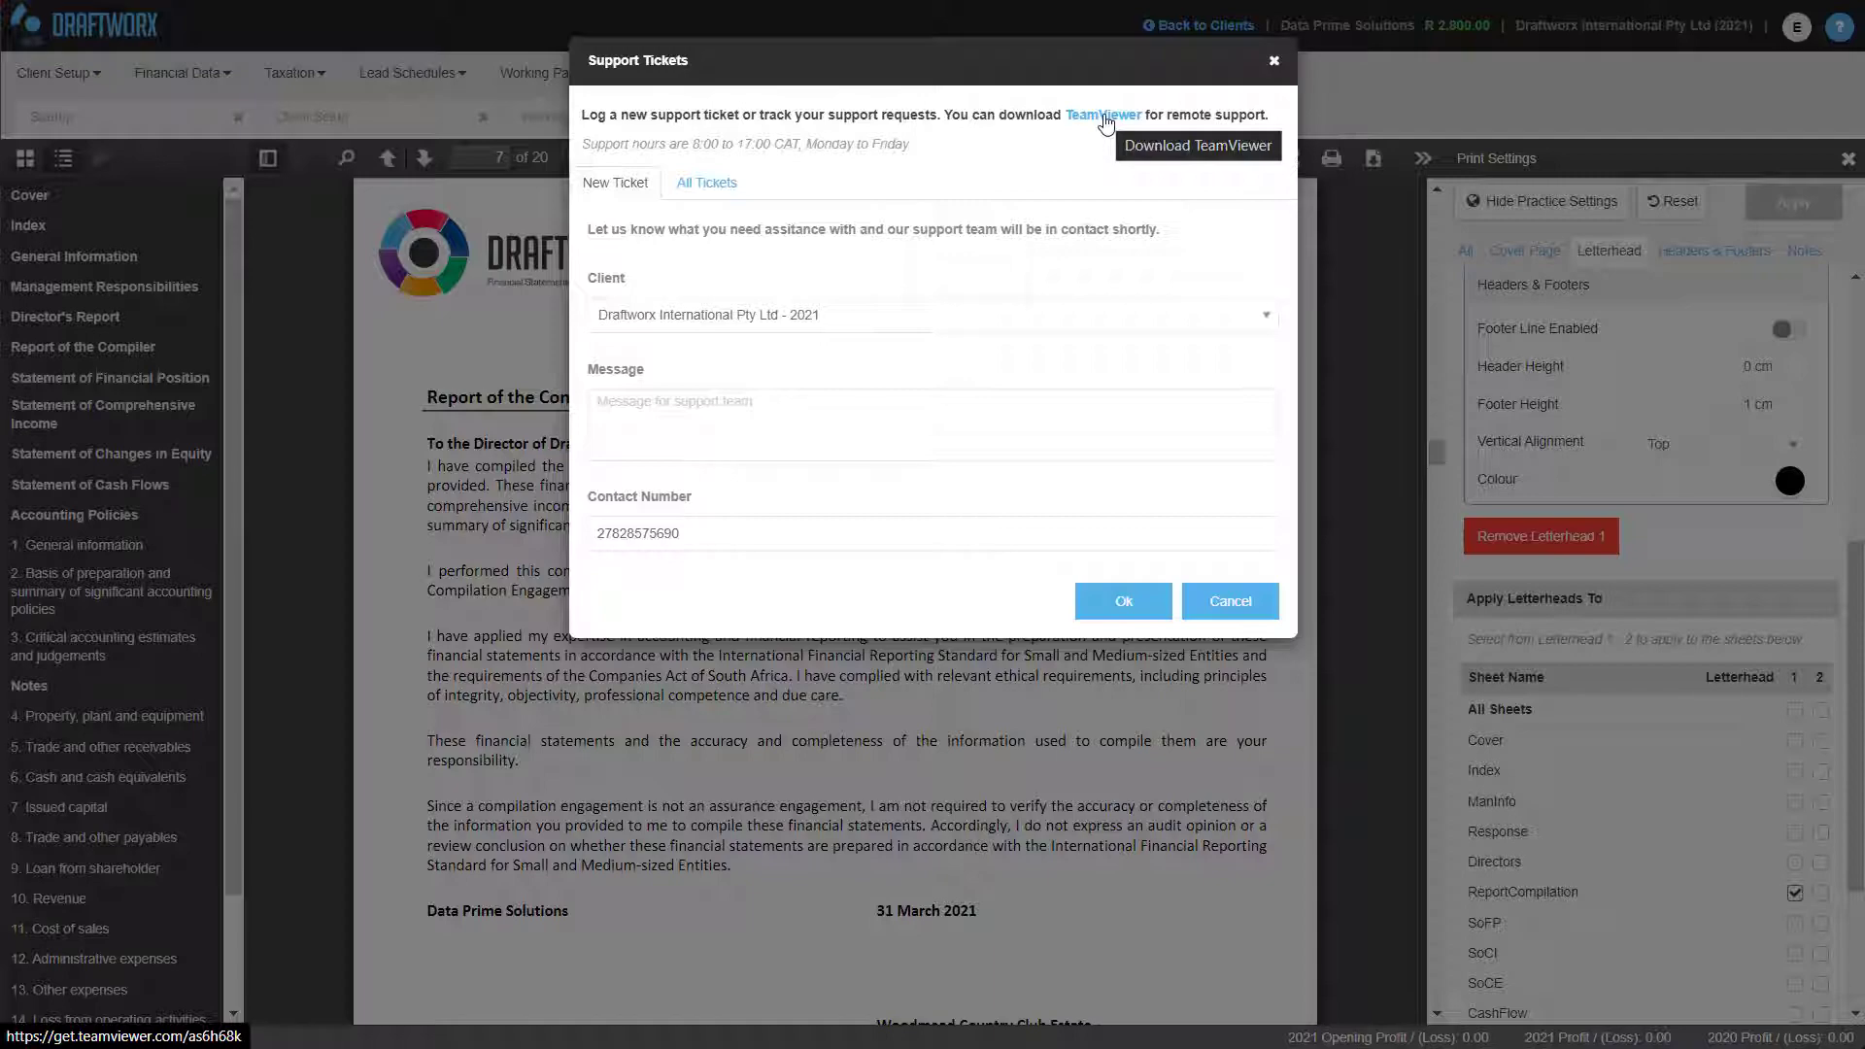
Dismiss the support request and download the letterheaded financial statements as a PDF
click(1235, 611)
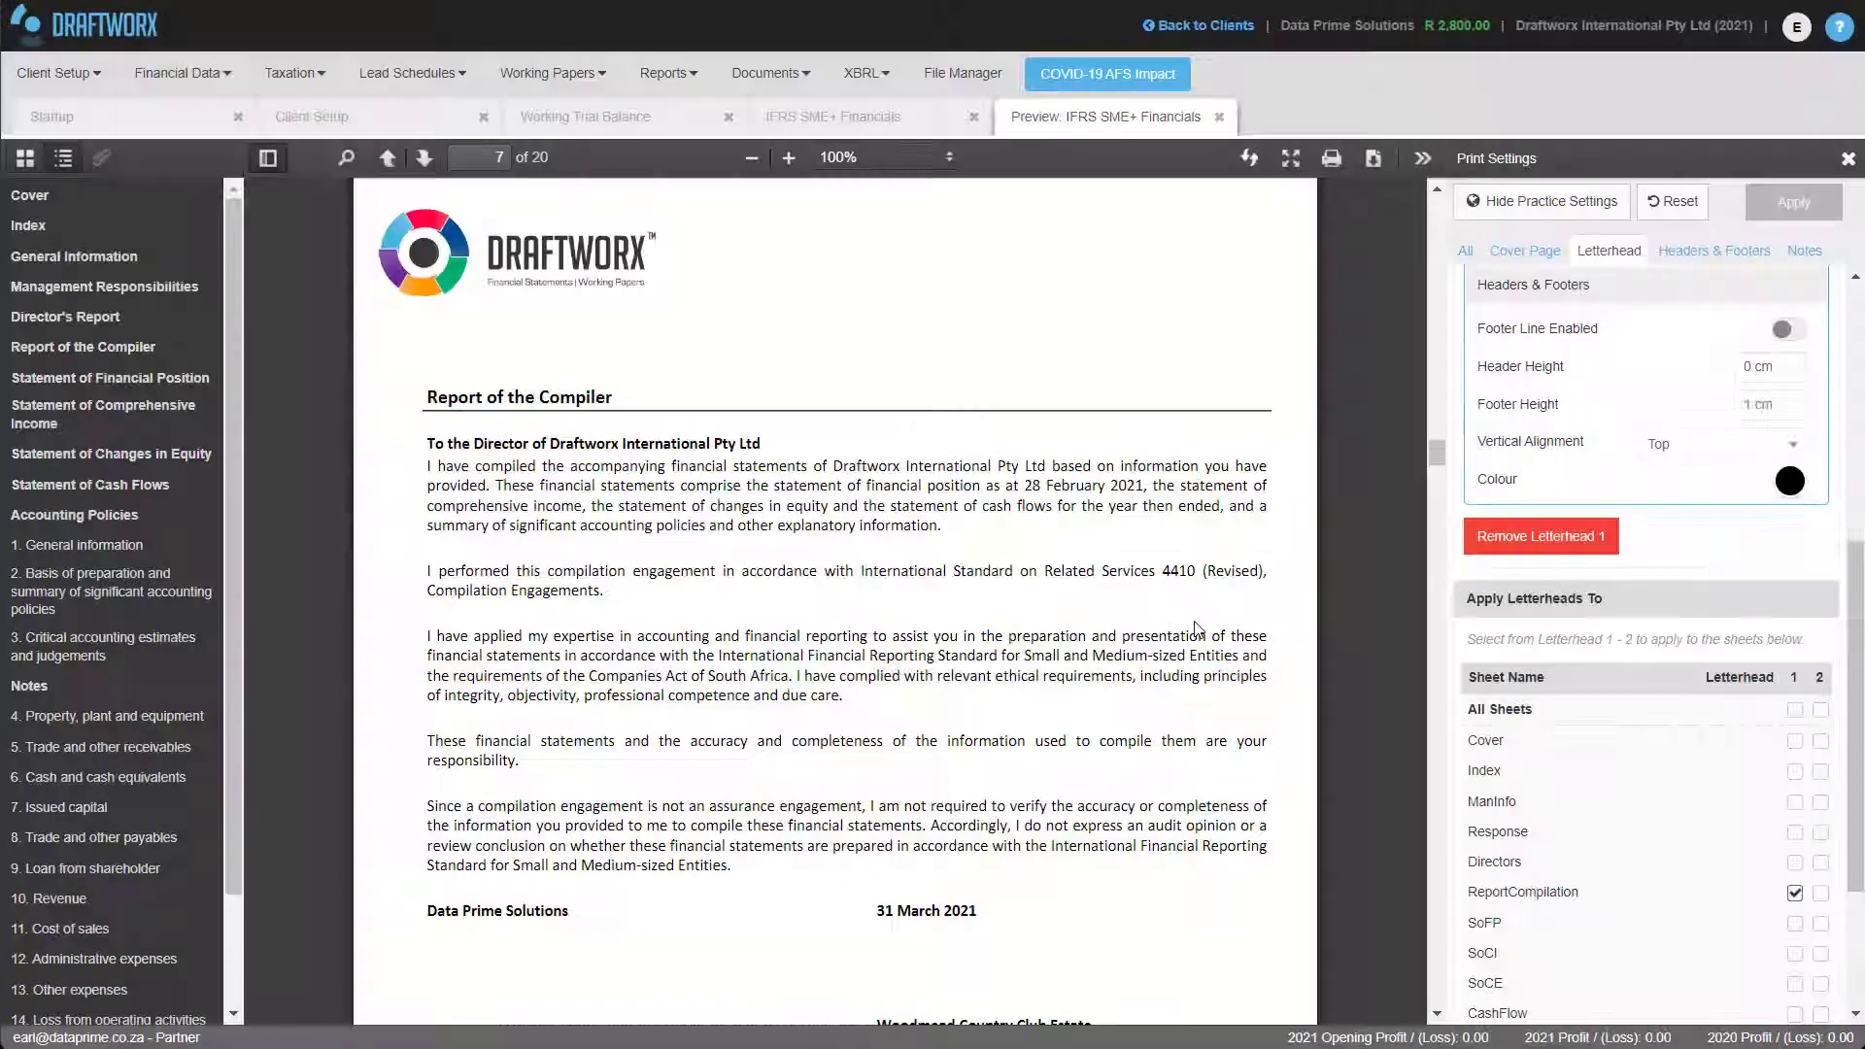
scroll(956, 512, down, 5)
scroll(956, 512, down, 5)
scroll(955, 533, down, 5)
scroll(960, 539, down, 5)
scroll(960, 546, down, 5)
scroll(960, 545, down, 5)
scroll(960, 542, down, 5)
scroll(961, 541, down, 5)
scroll(960, 535, down, 5)
scroll(961, 535, down, 5)
scroll(1131, 574, down, 5)
scroll(1136, 584, down, 3)
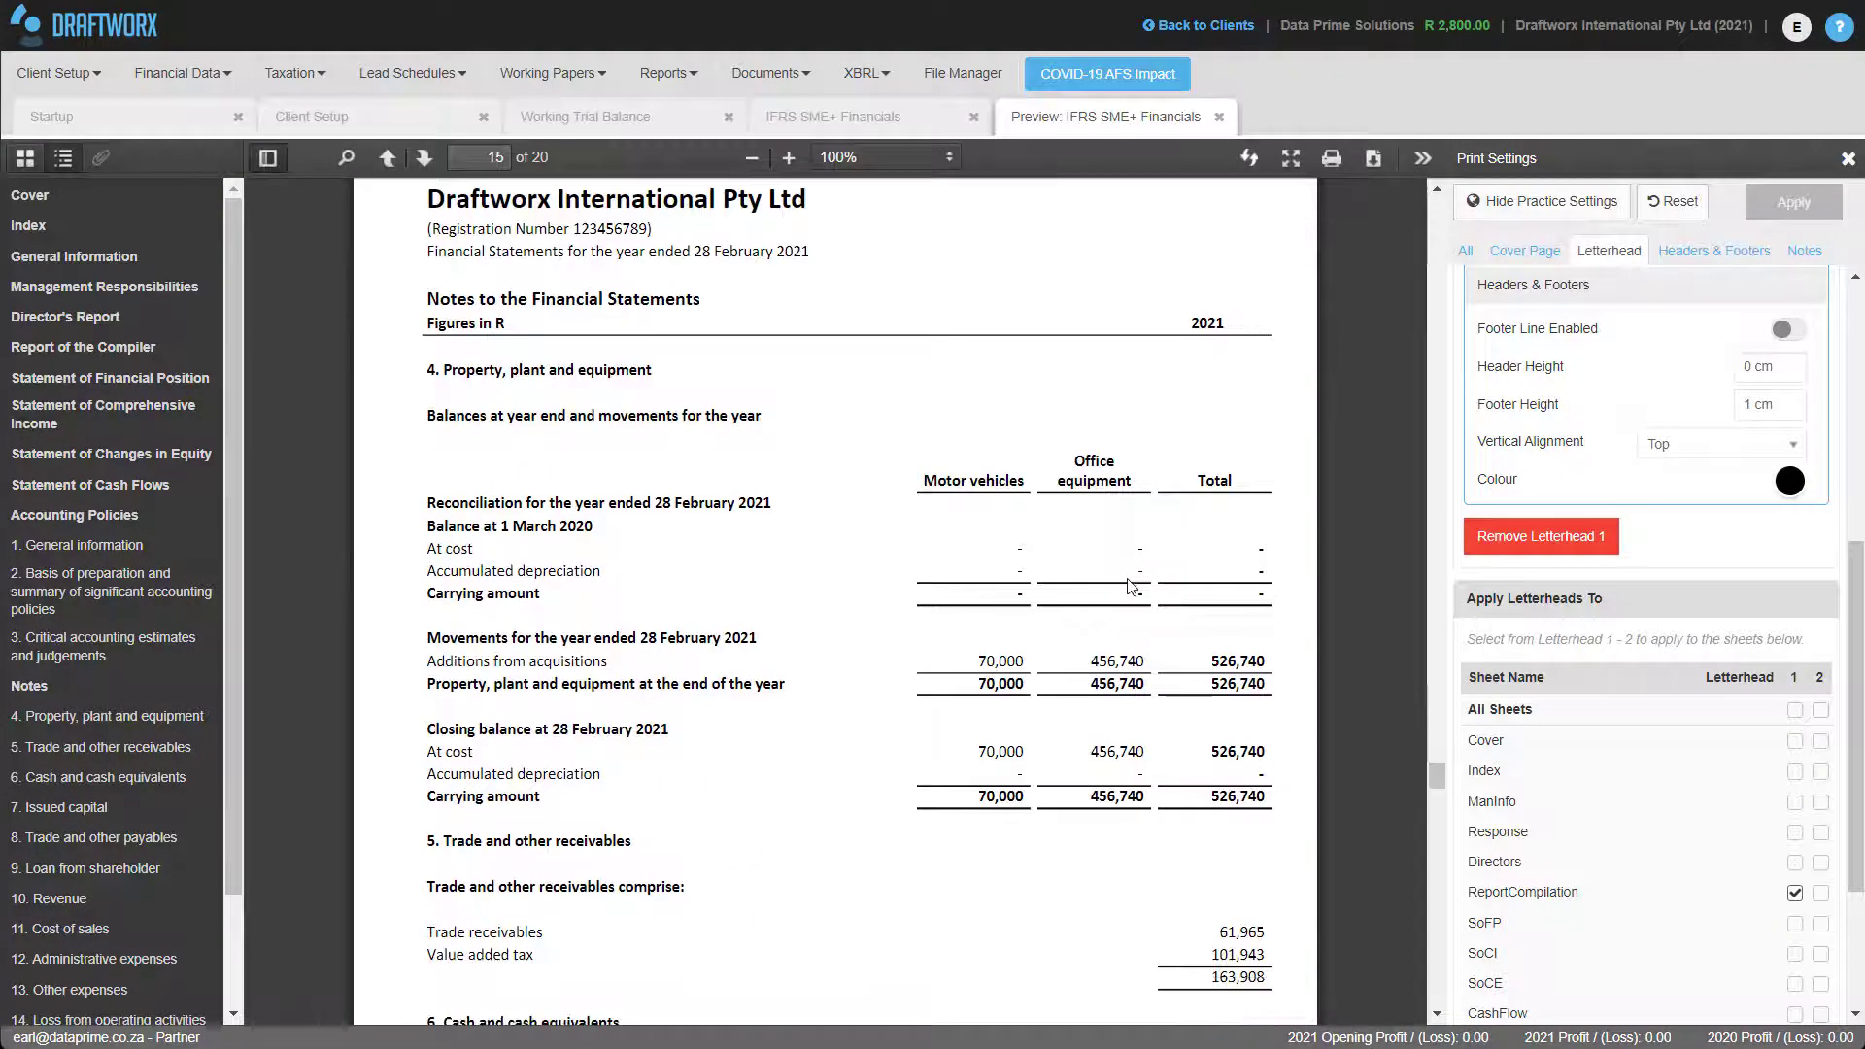
click(1372, 157)
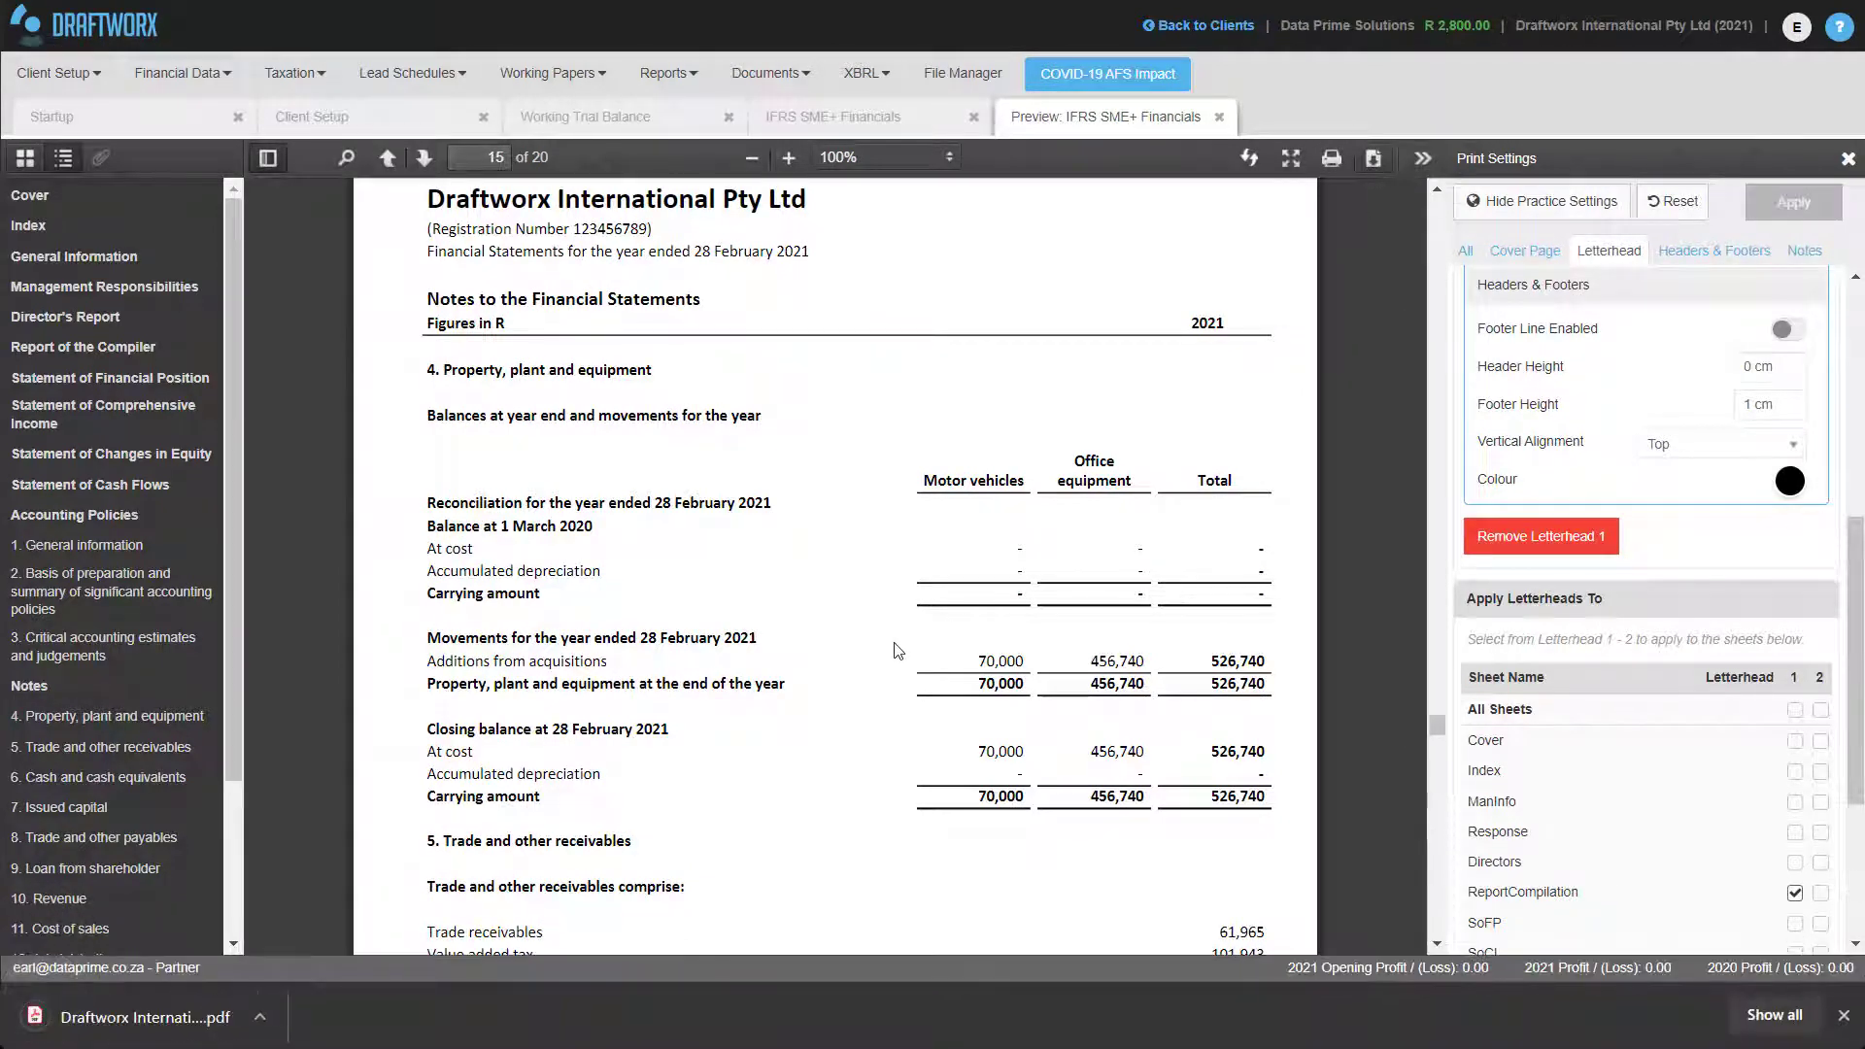